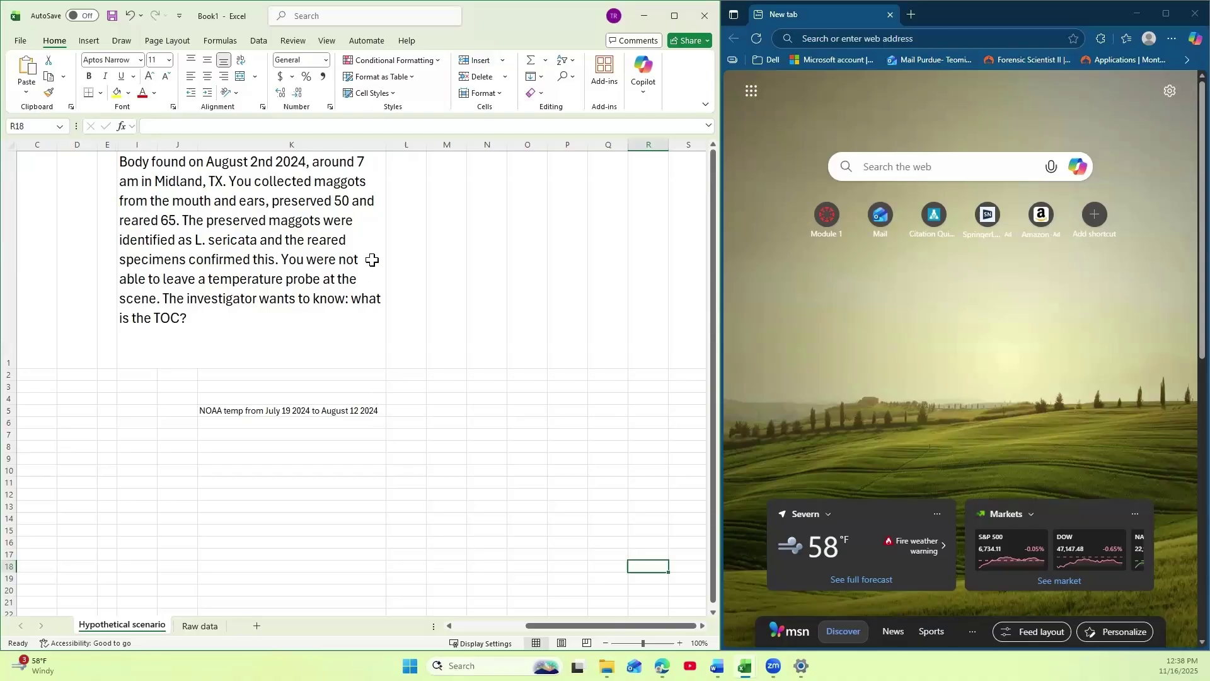
# Switch to the web browser and open the noaa.gov website.
pyautogui.click(855, 39)
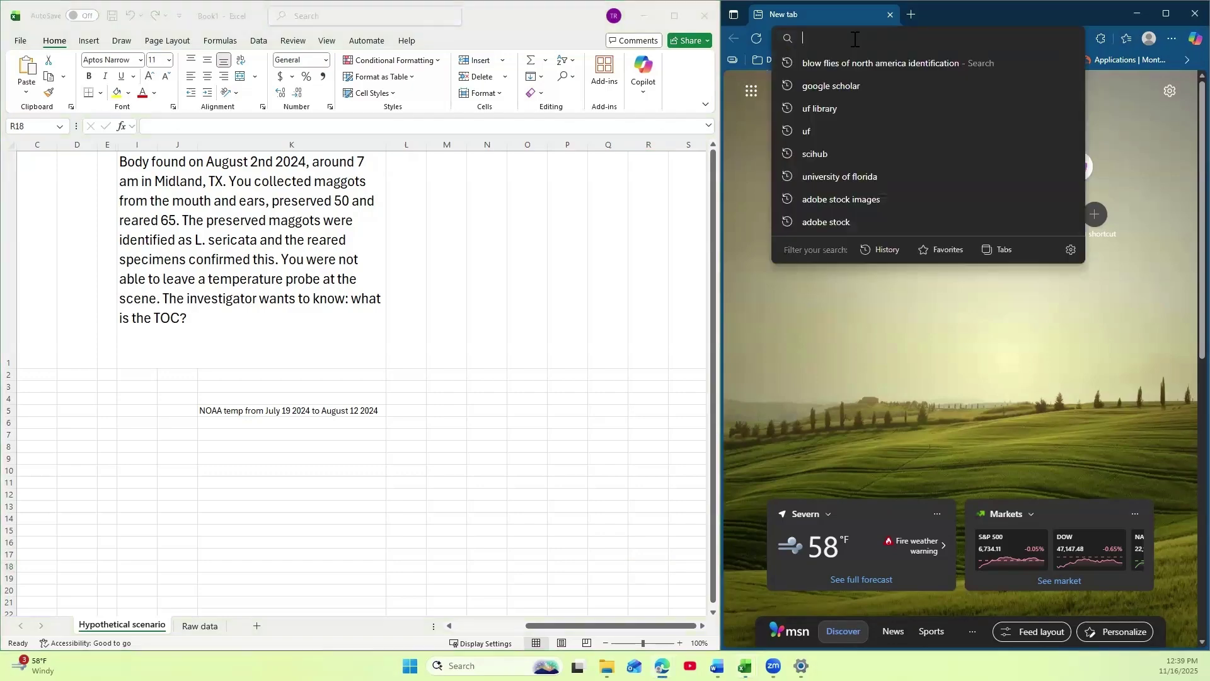
pyautogui.write('noaa')
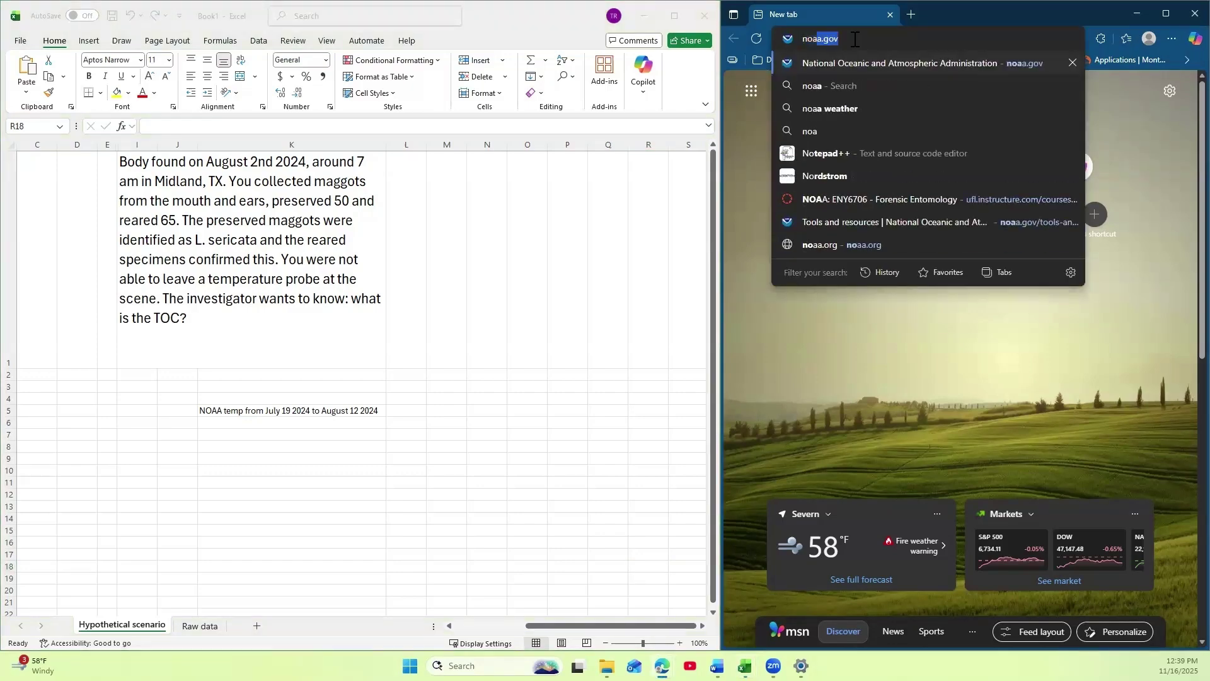
pyautogui.write('.gov')
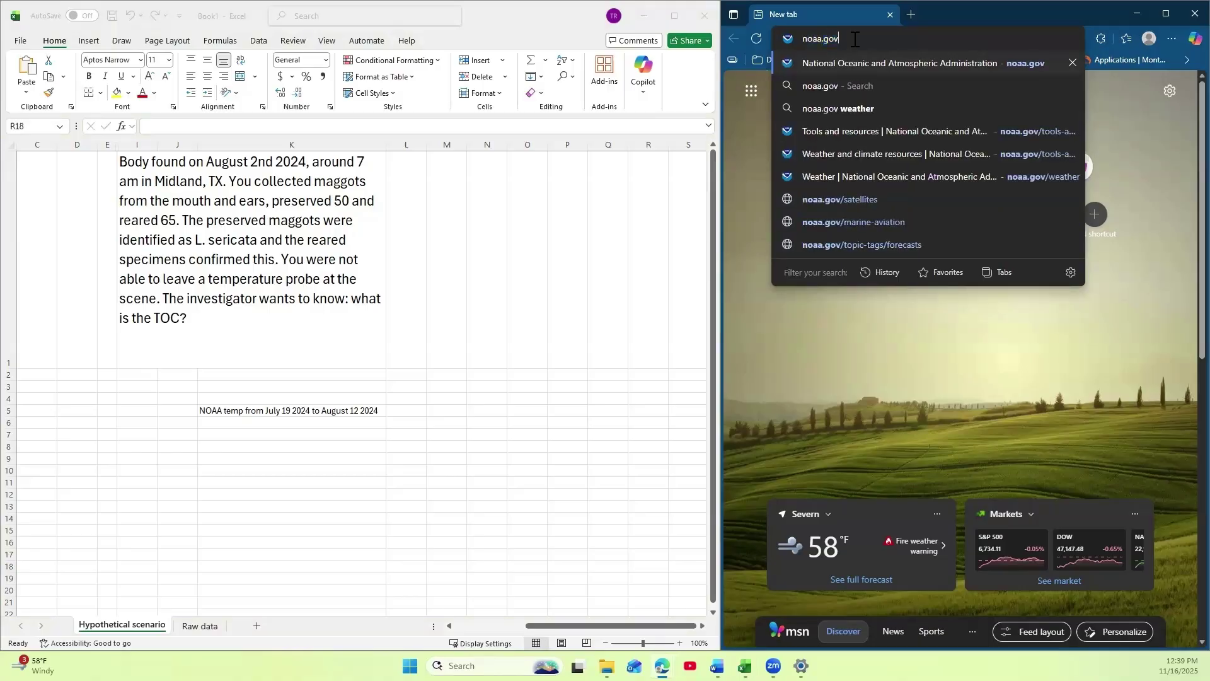
pyautogui.press('Return')
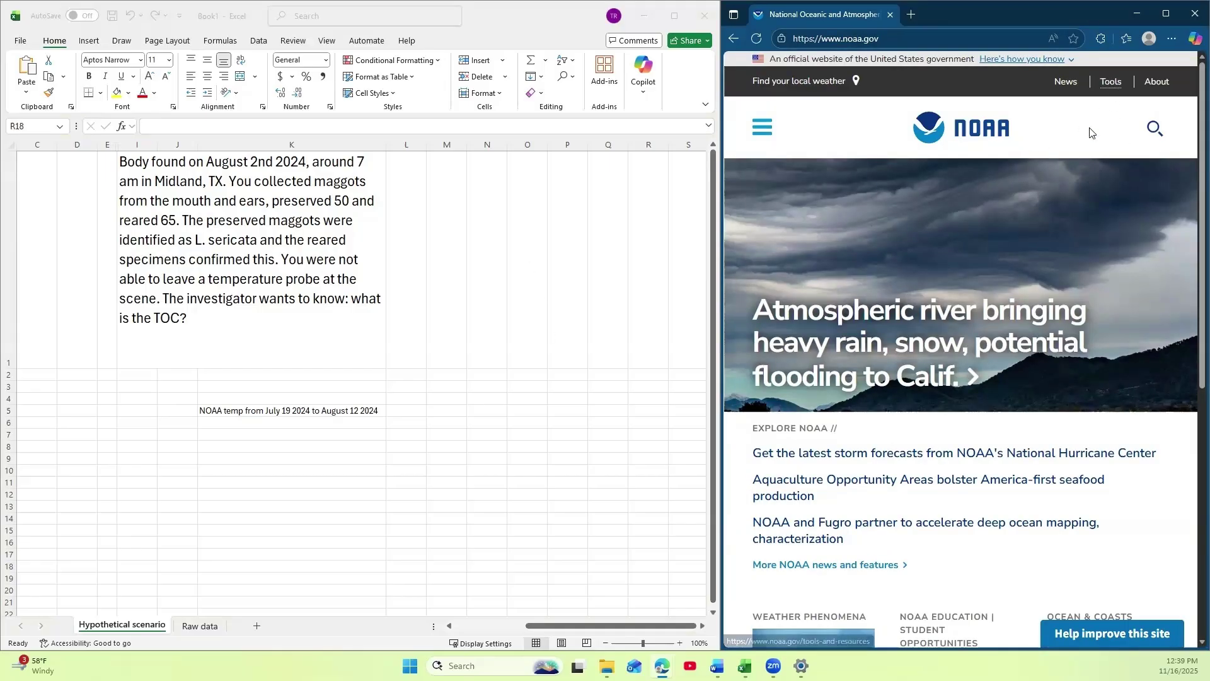
# Open the Weather and climate resources from NOAA's Tools and resources page.
pyautogui.click(1111, 81)
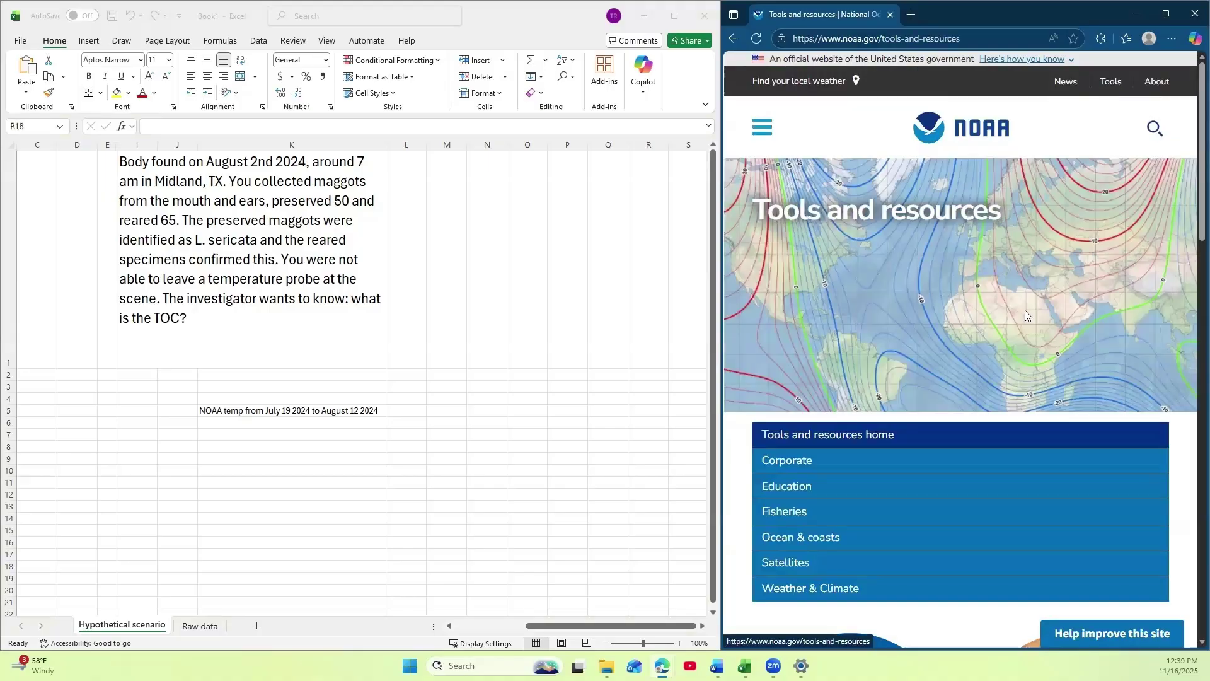
pyautogui.scroll(-3, 1021, 321)
pyautogui.scroll(-5, 1022, 331)
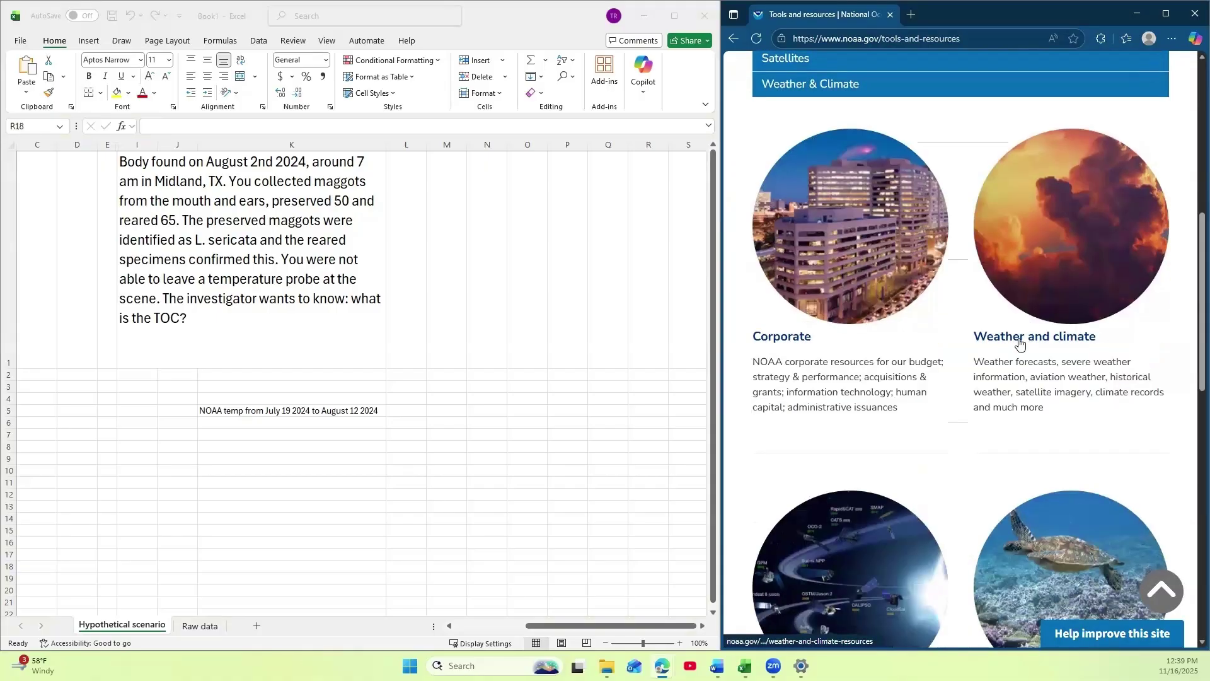
pyautogui.click(1019, 339)
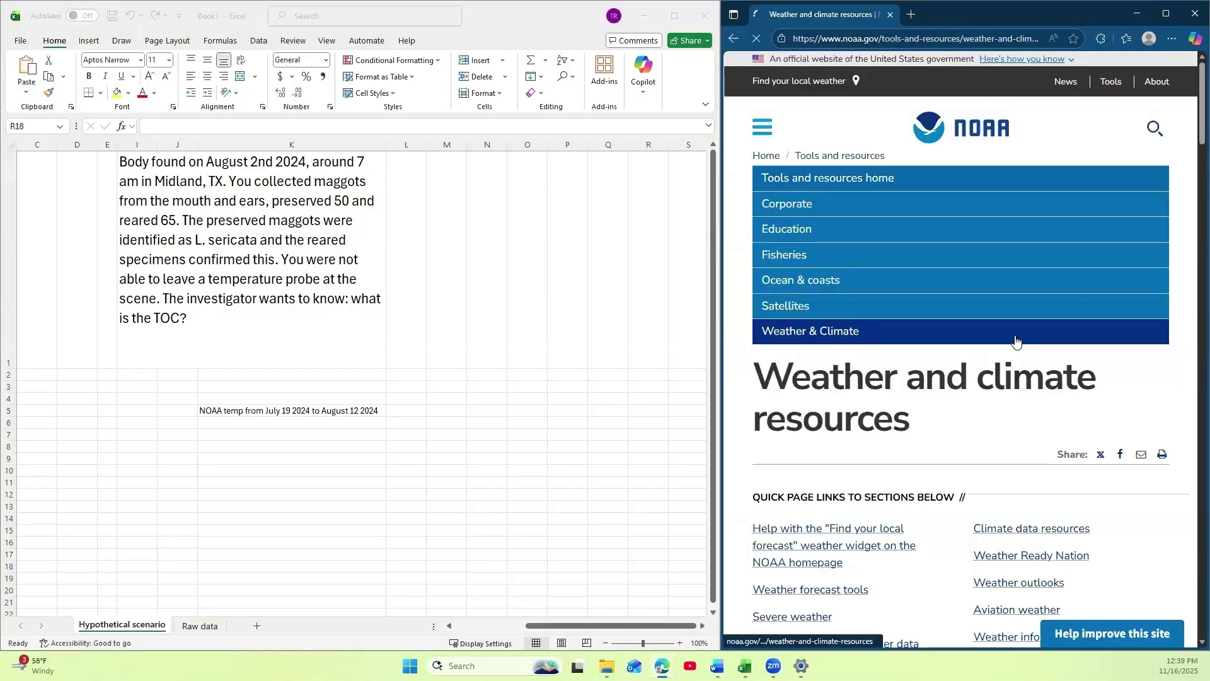
# Open the Past weather data link in the Historic or certified weather data section.
pyautogui.scroll(-2, 1016, 338)
pyautogui.scroll(-12, 1015, 337)
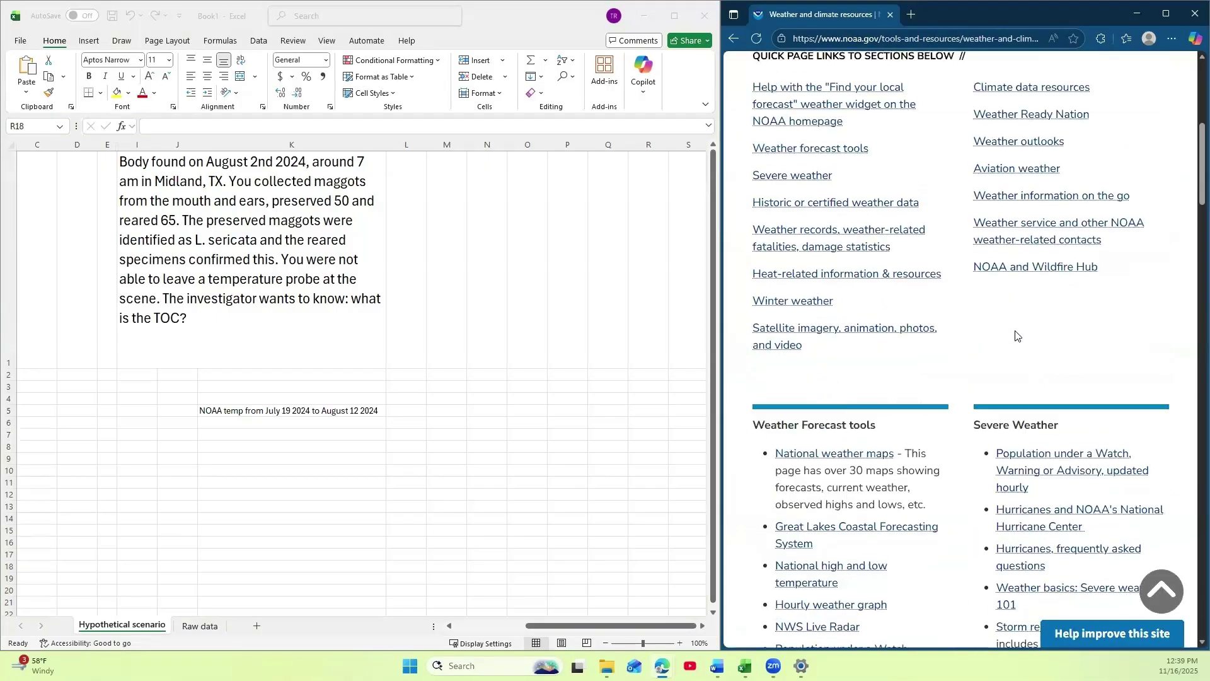
pyautogui.scroll(-2, 1015, 336)
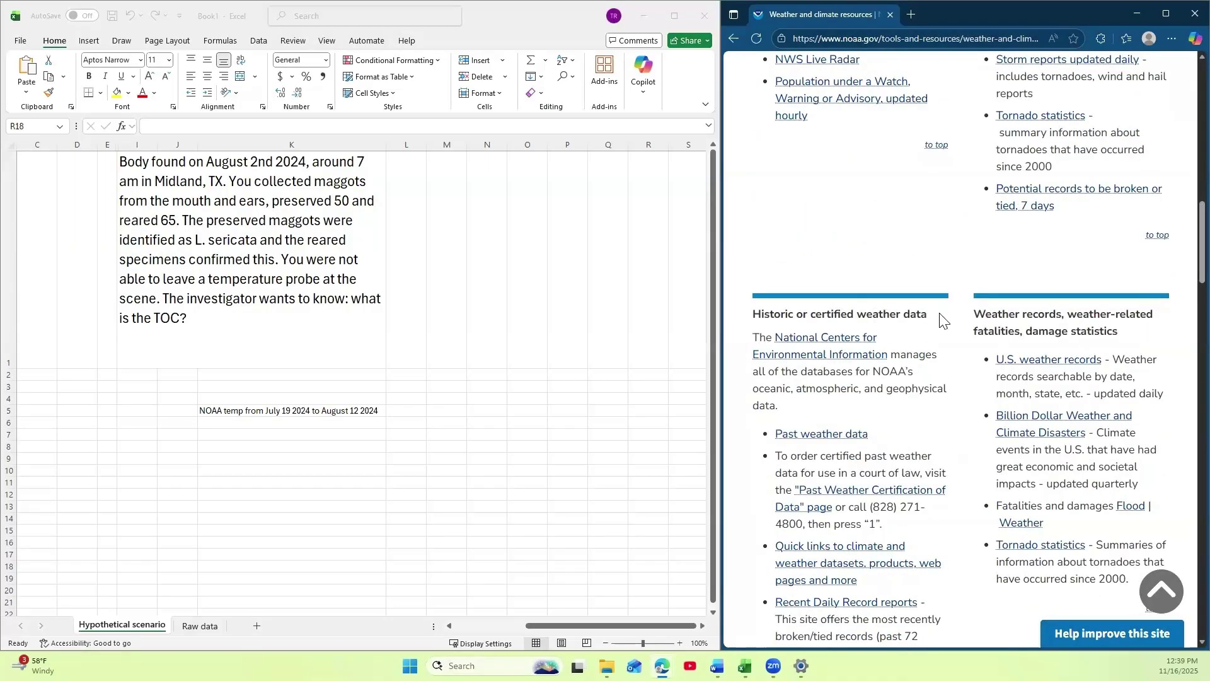
pyautogui.click(835, 441)
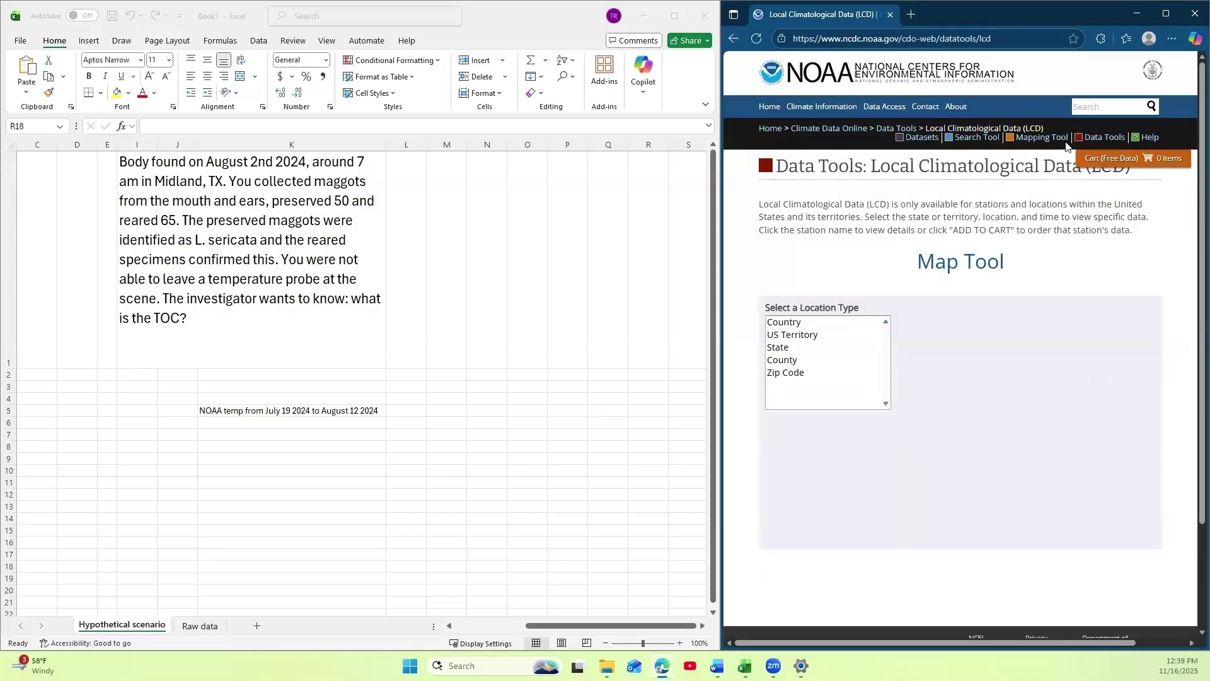
# Go to the Climate Data Online search tool and choose Daily Summaries as the dataset.
pyautogui.click(968, 140)
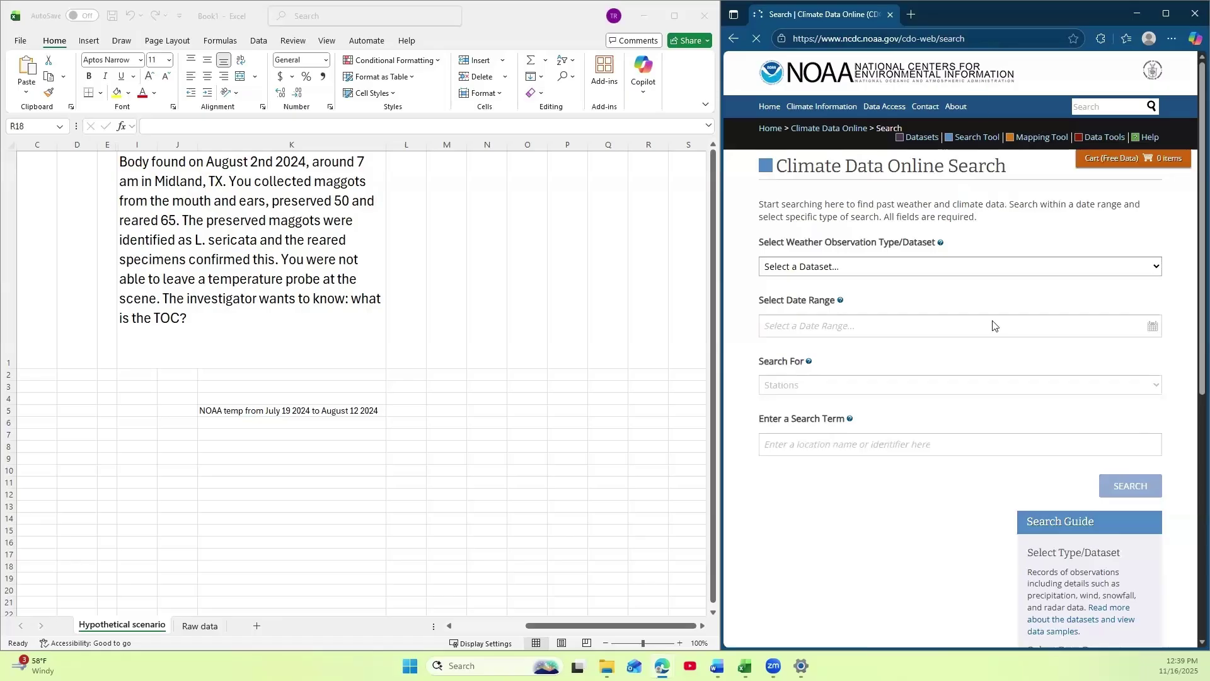
pyautogui.click(860, 272)
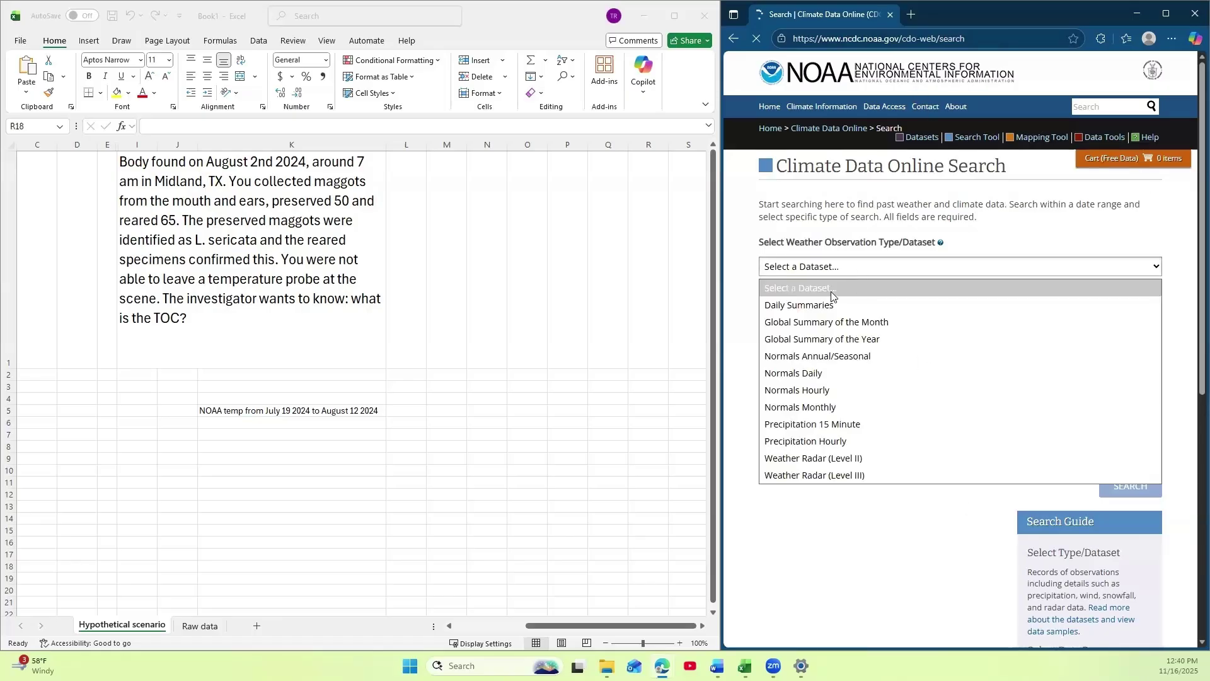
pyautogui.click(810, 306)
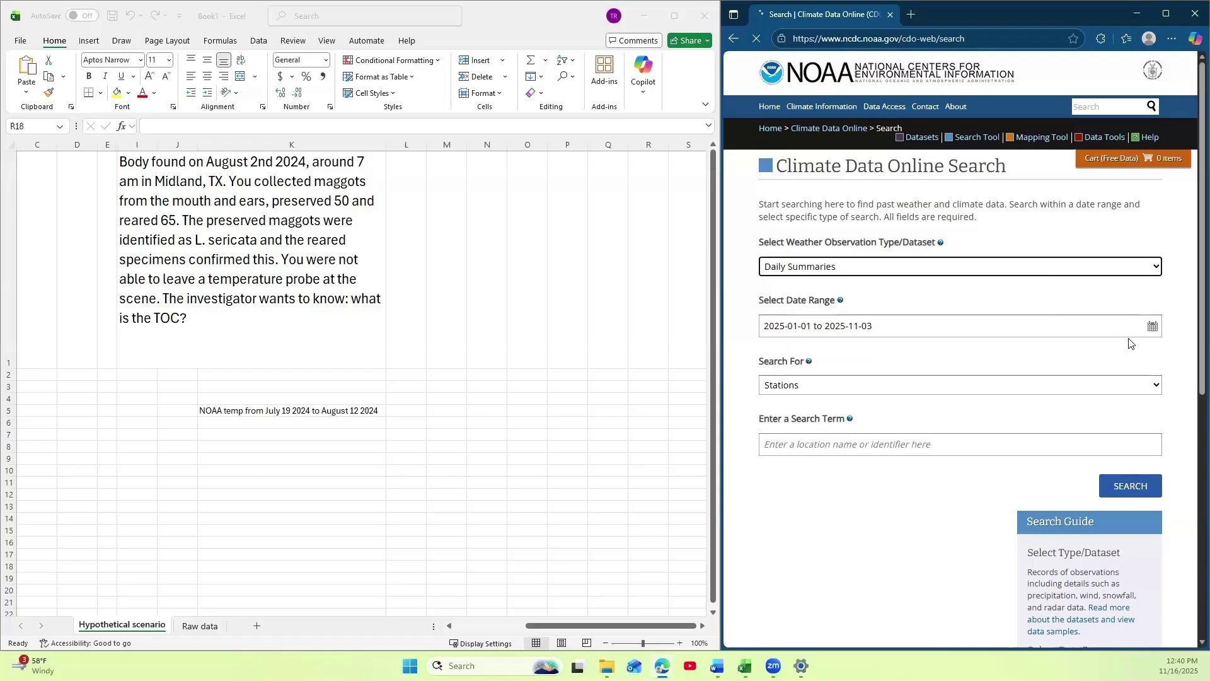
# Set the start date of the search's date range to July 19, 2024.
pyautogui.click(1152, 326)
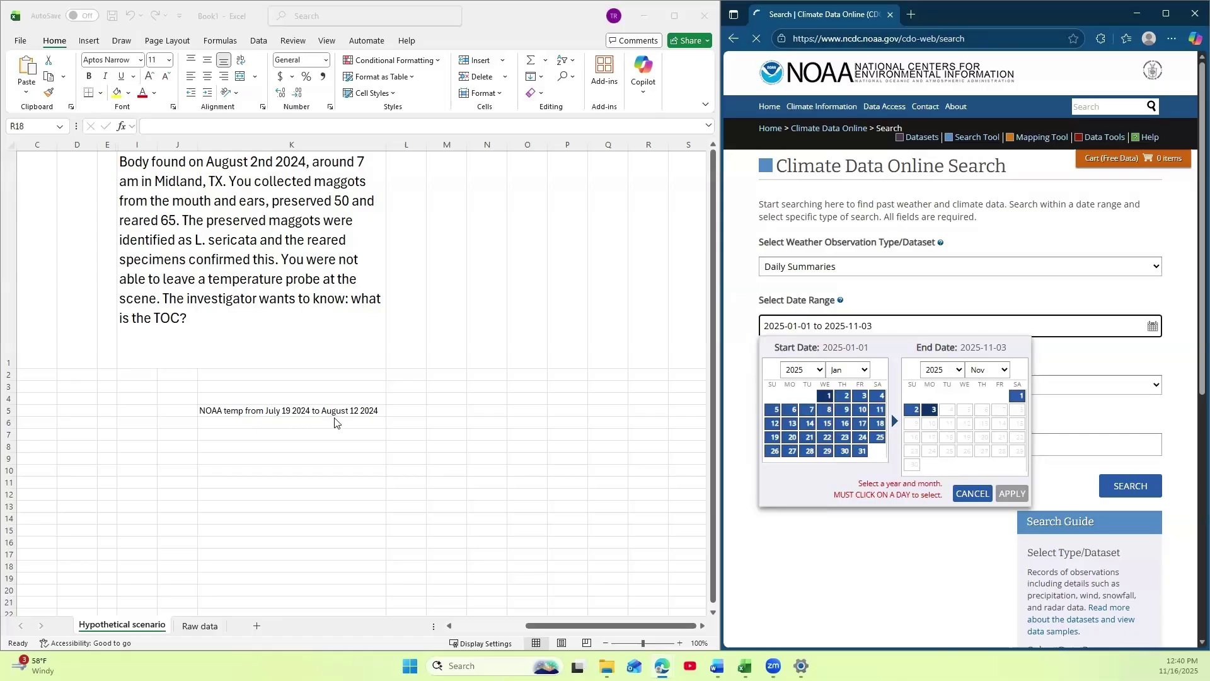
pyautogui.click(818, 370)
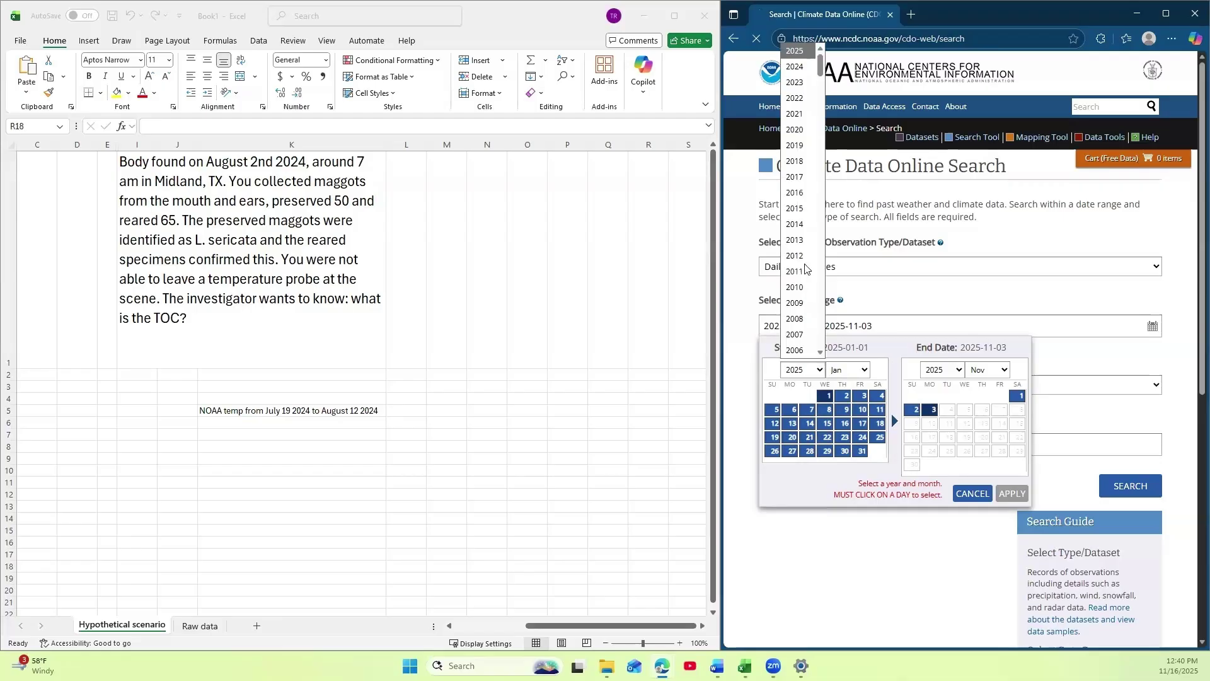
pyautogui.click(796, 66)
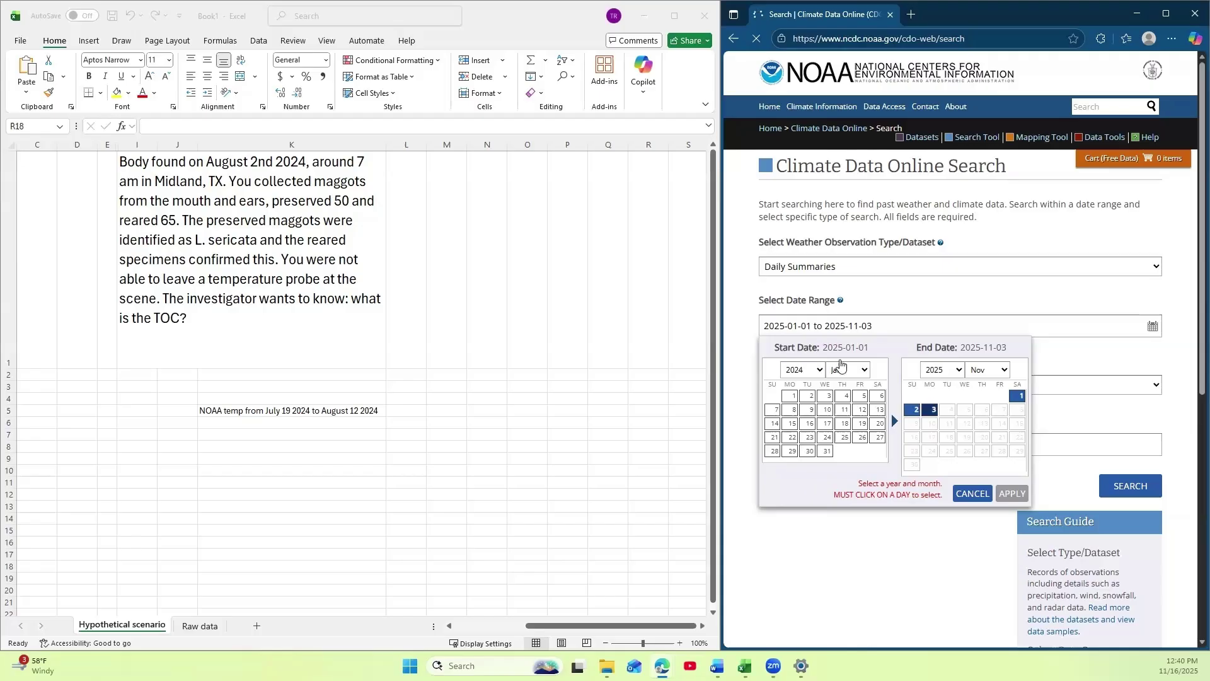
pyautogui.click(862, 371)
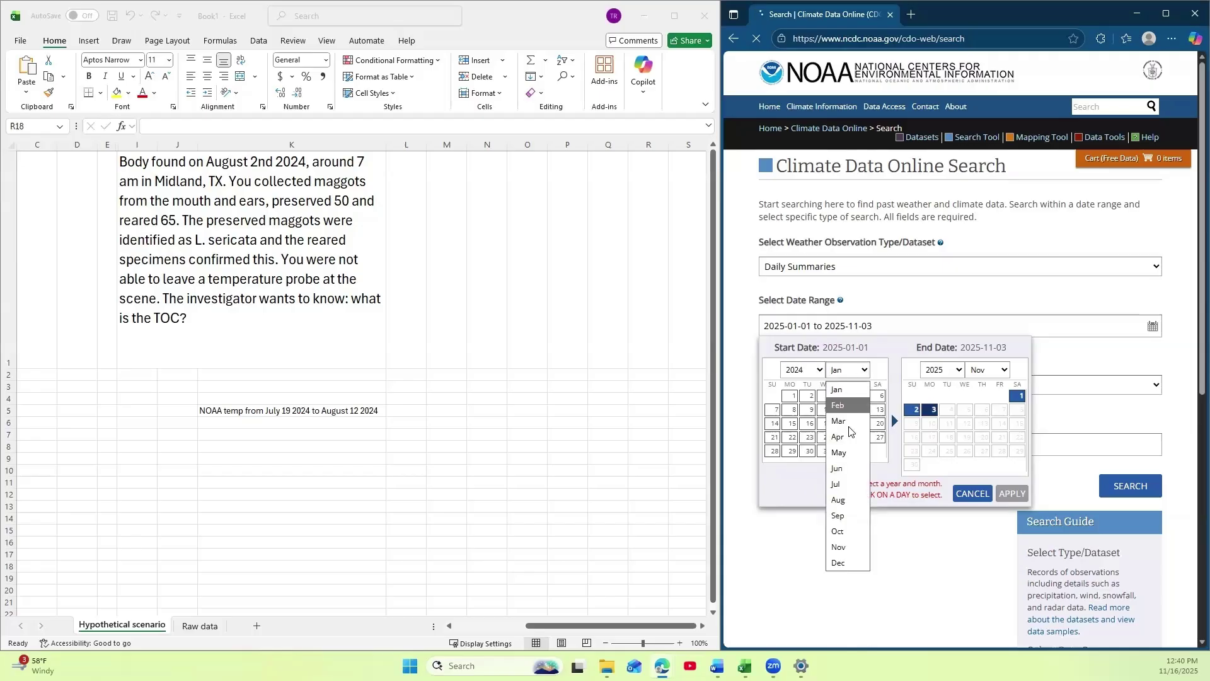
pyautogui.click(846, 485)
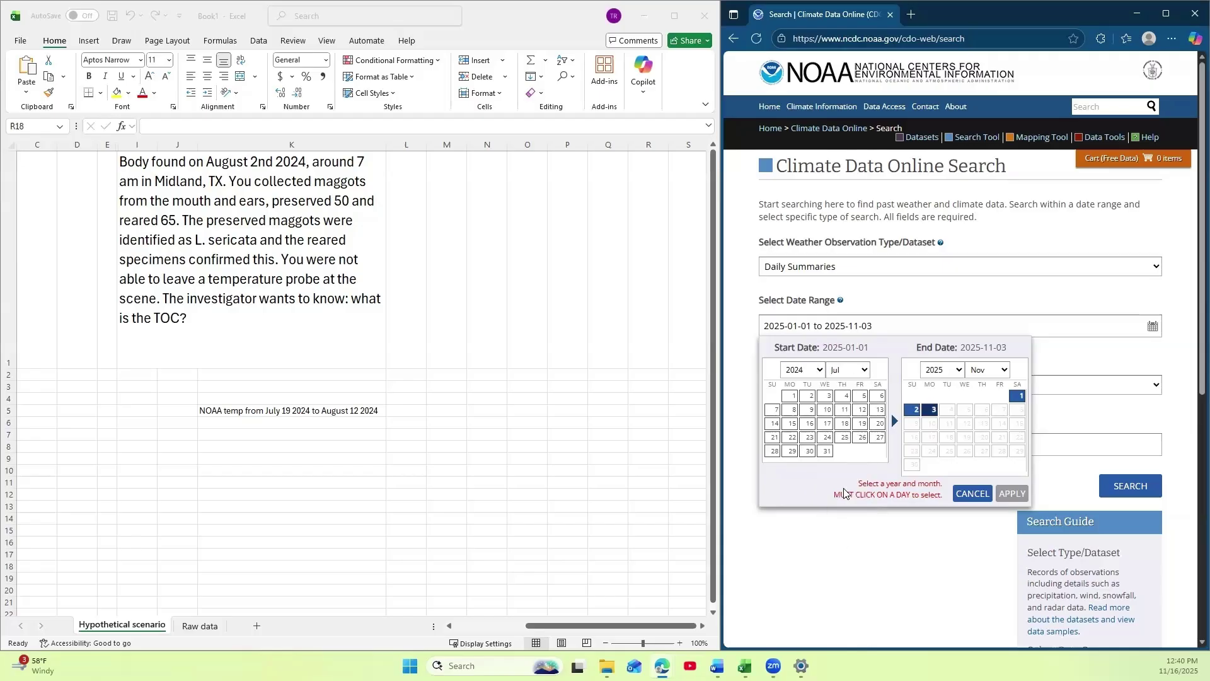
pyautogui.click(860, 424)
# Set the end date to August 12, 2024 and apply the date range.
pyautogui.click(959, 372)
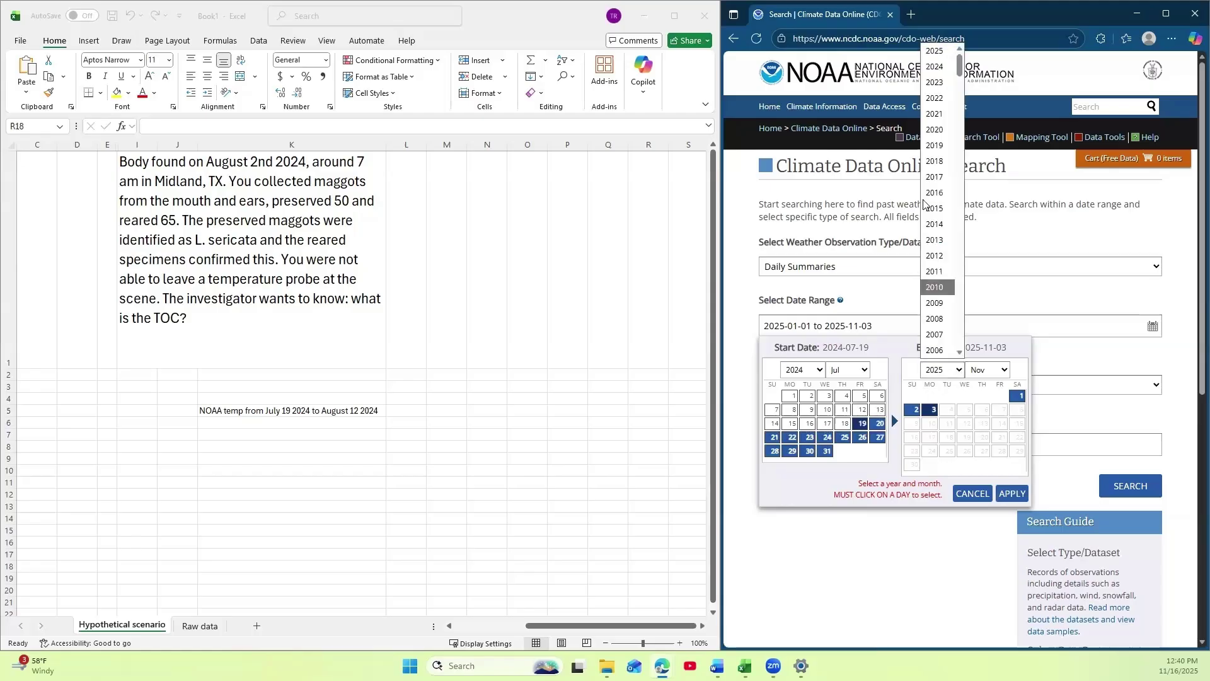
pyautogui.click(936, 68)
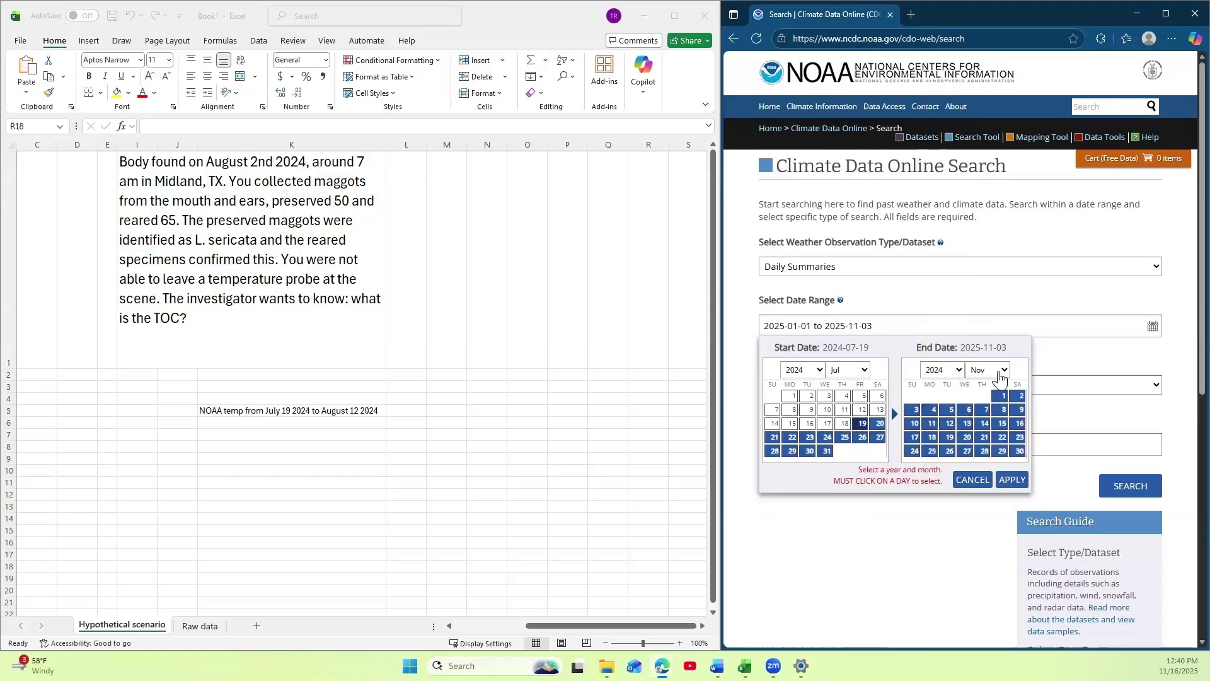
pyautogui.click(987, 370)
pyautogui.click(984, 499)
pyautogui.click(932, 422)
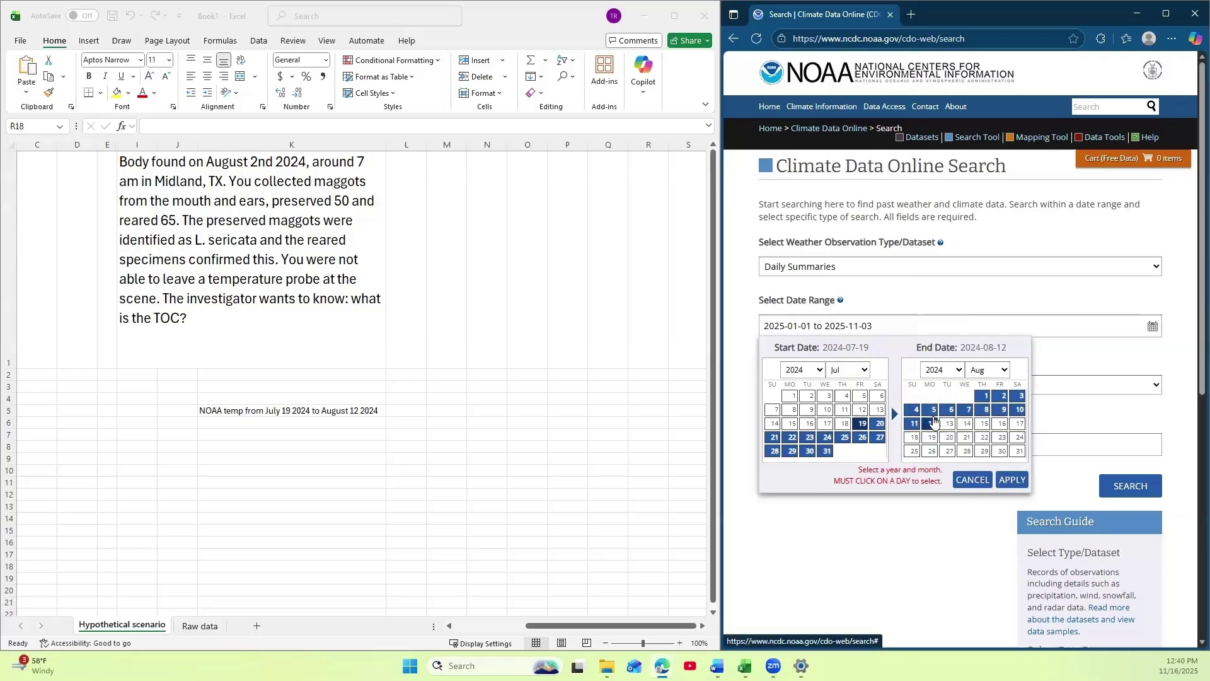
pyautogui.click(1012, 480)
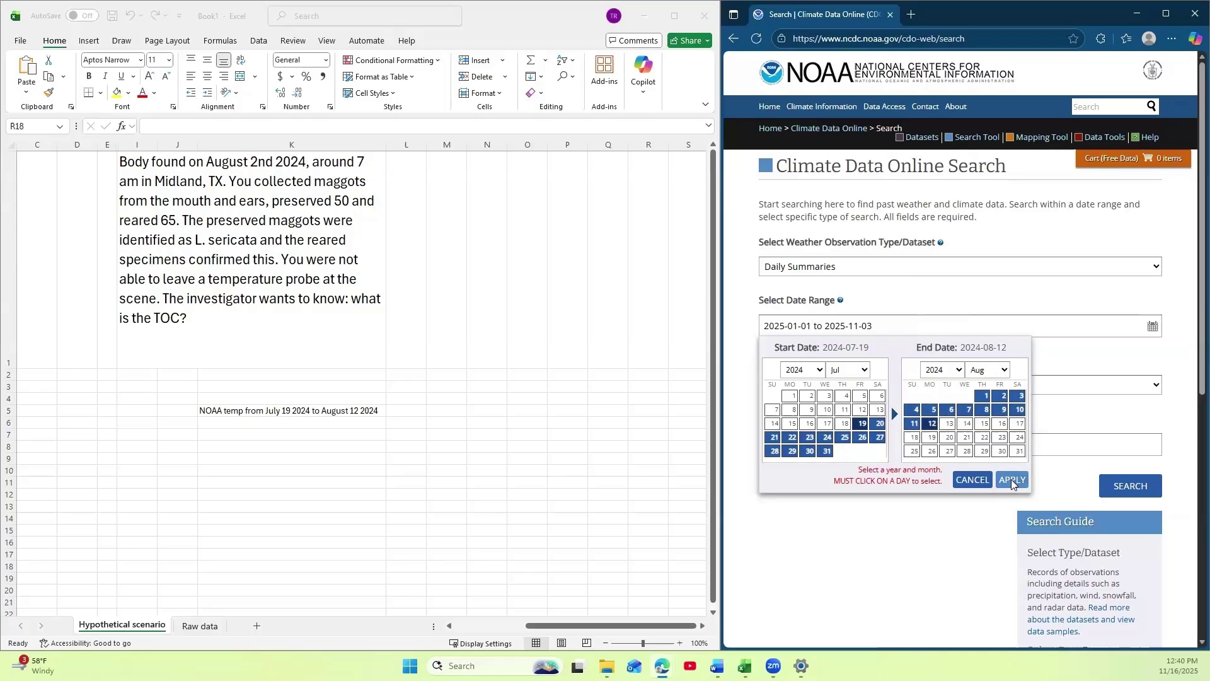
# Search the climate data by Cities for Midland, TX, correcting the spelling of the saved search term.
pyautogui.click(873, 387)
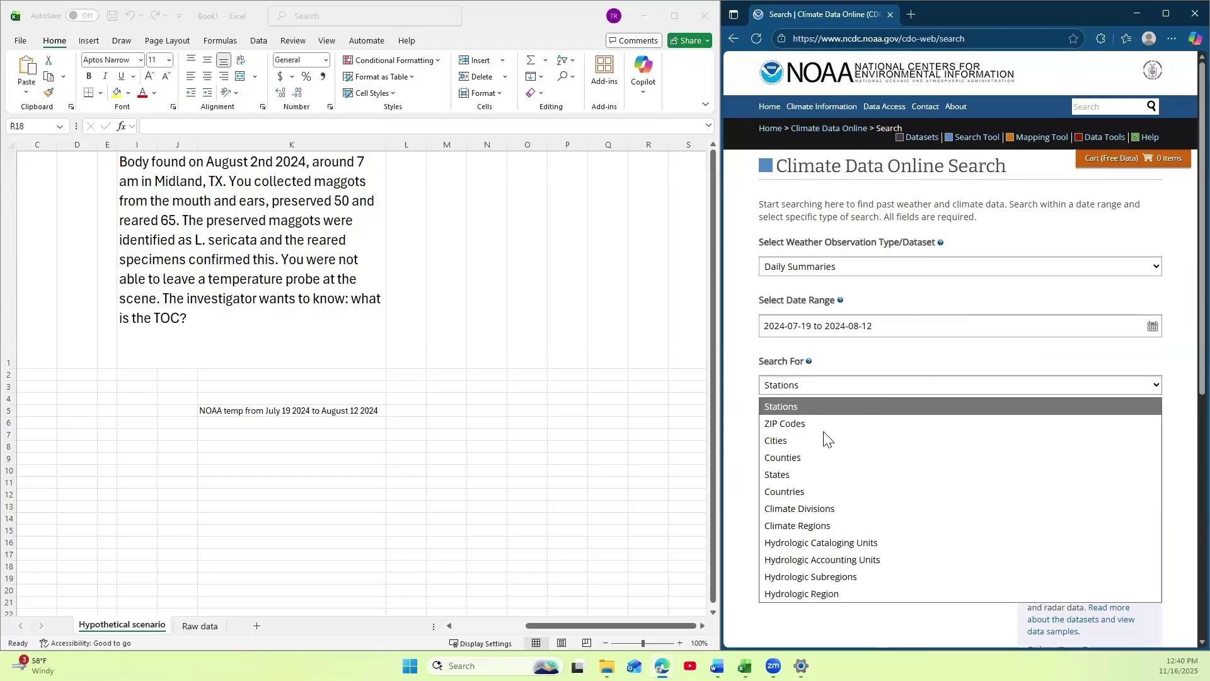
pyautogui.click(819, 440)
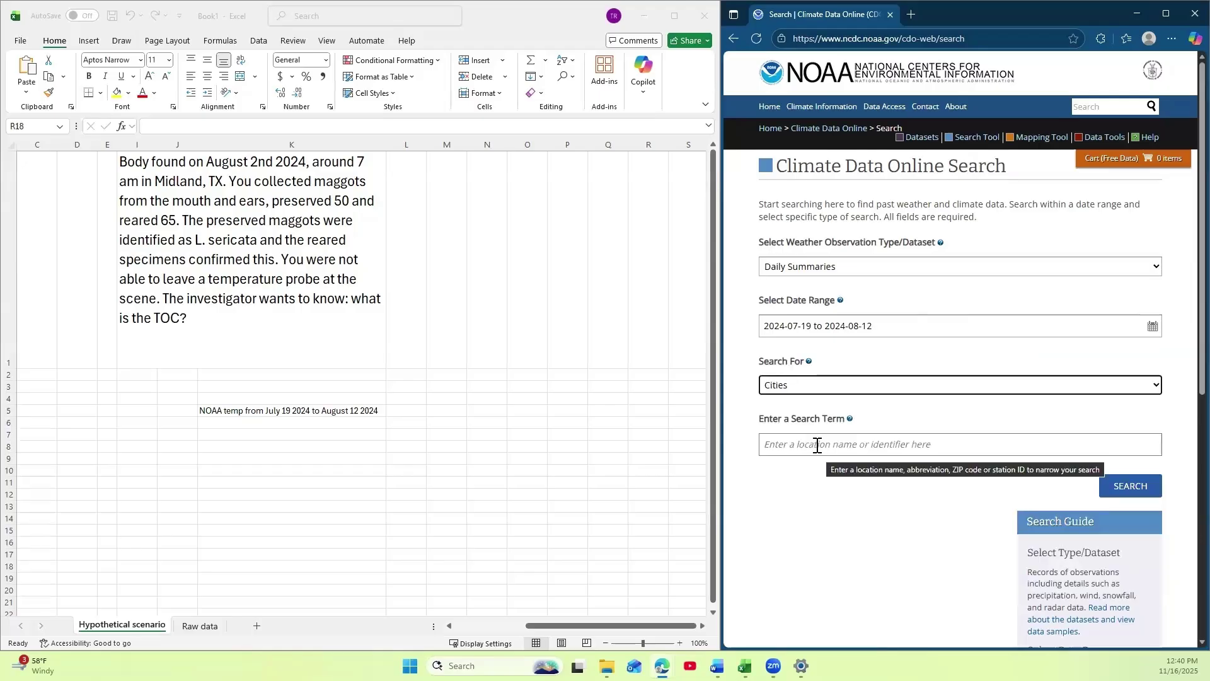
pyautogui.click(819, 449)
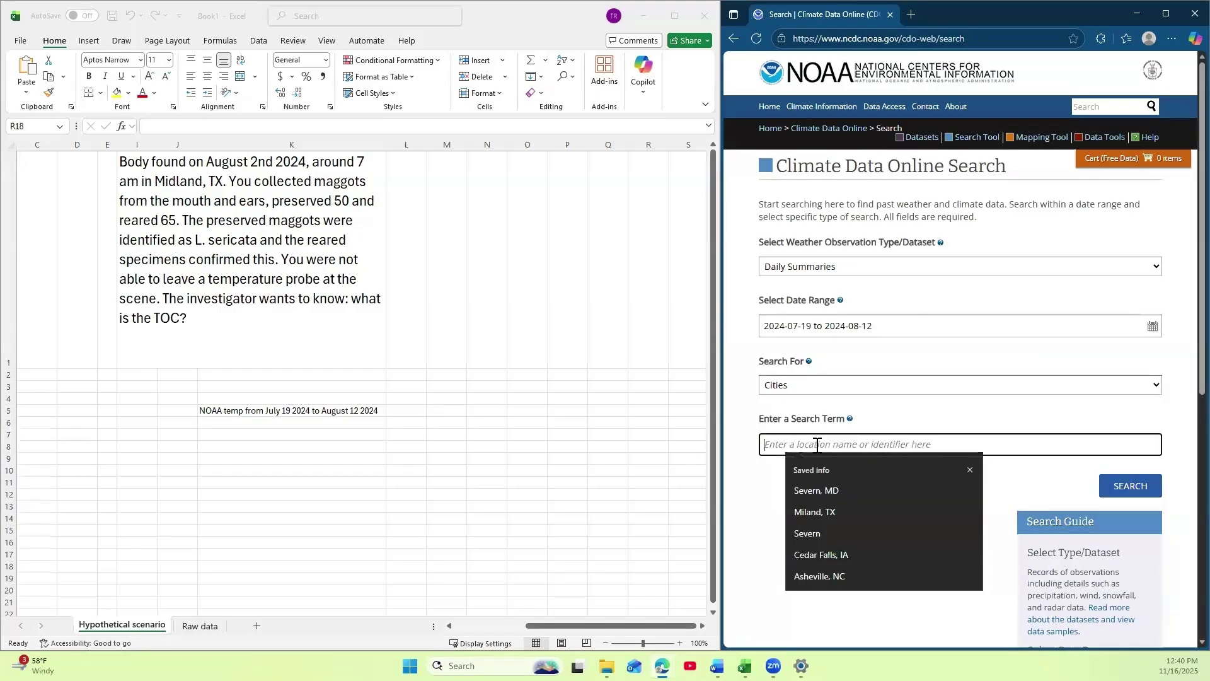
pyautogui.click(844, 510)
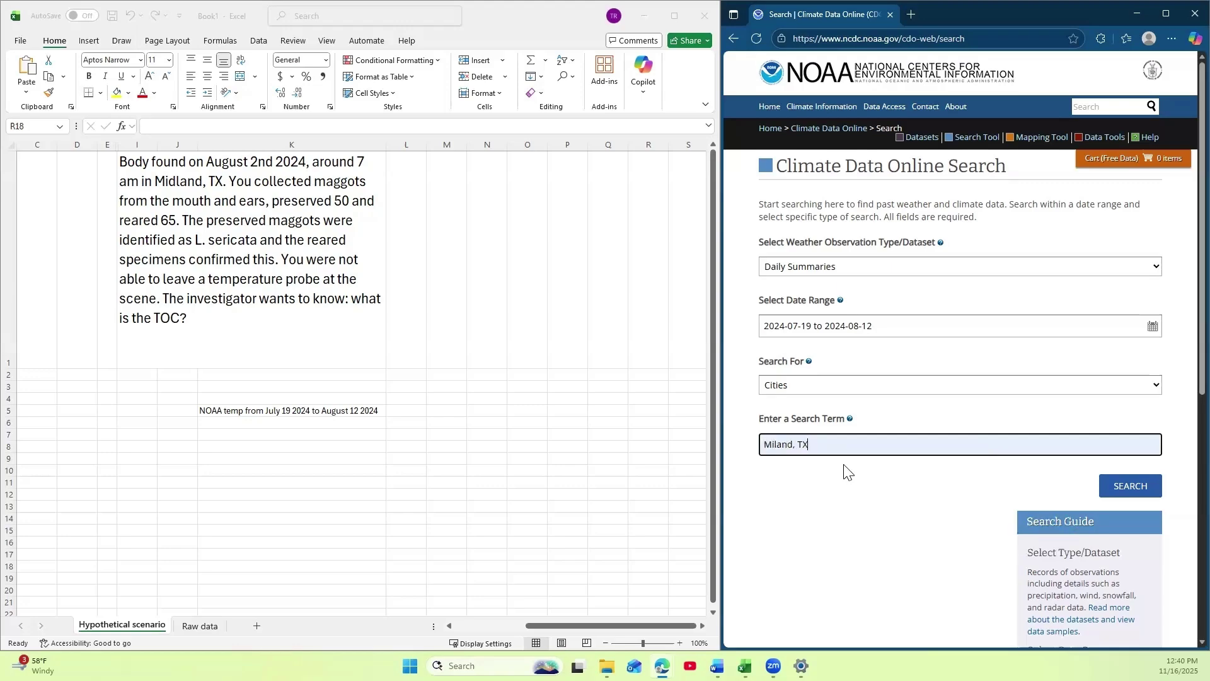
pyautogui.click(773, 444)
pyautogui.write('d')
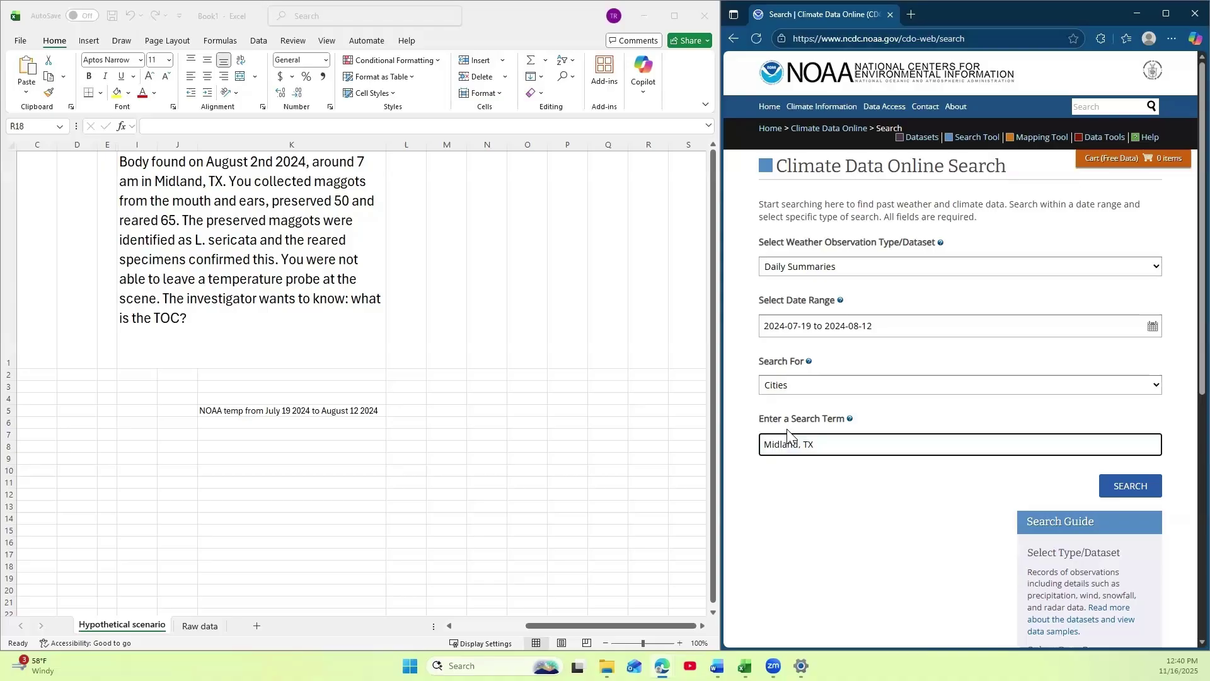
pyautogui.click(1138, 487)
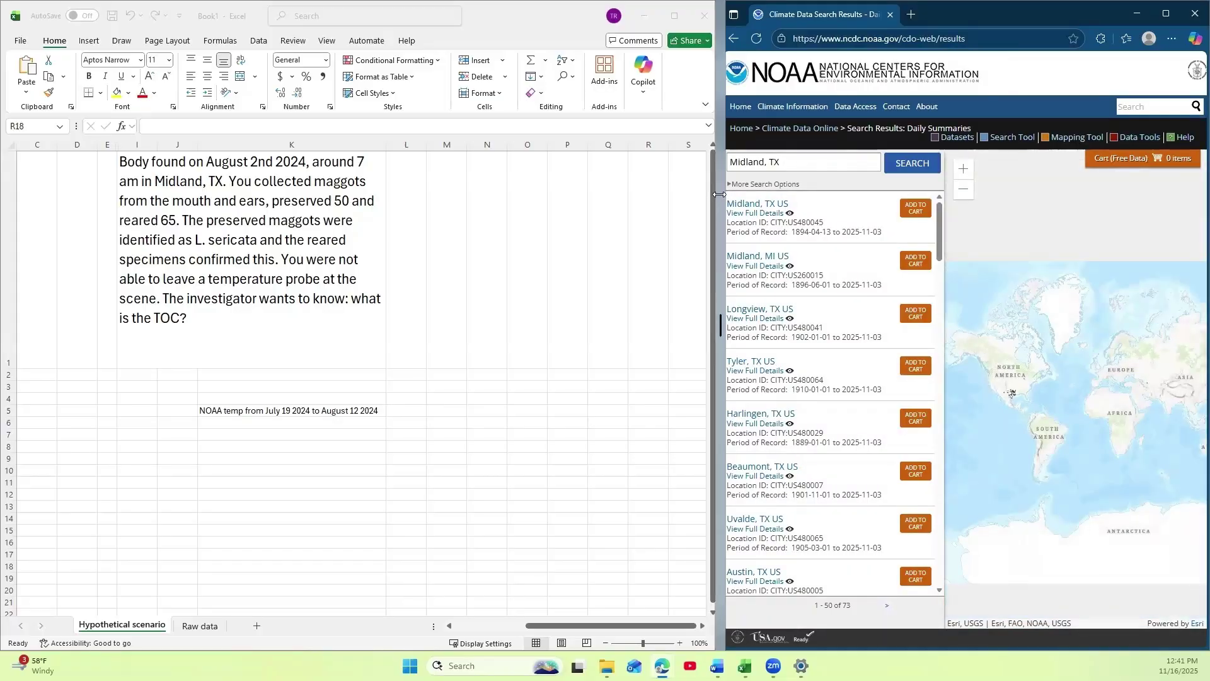
# Widen the browser window and examine the Midland area on the results map and the list of matching cities.
pyautogui.moveTo(719, 194); pyautogui.dragTo(449, 259)
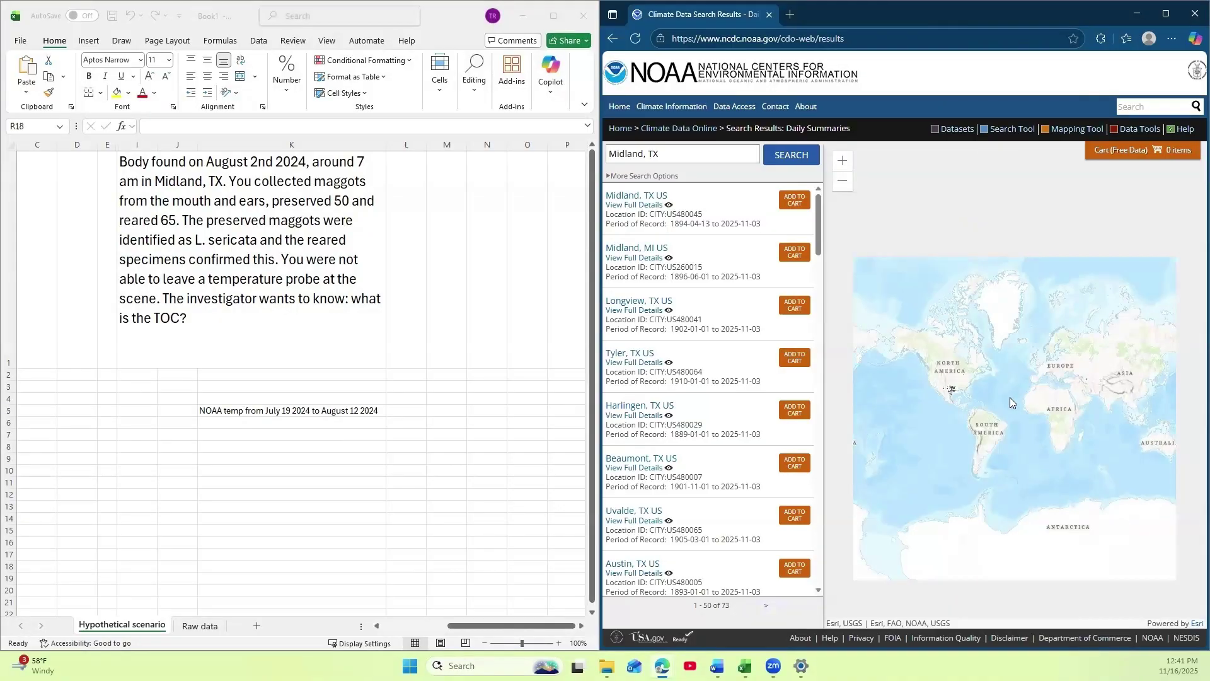
pyautogui.scroll(4, 948, 378)
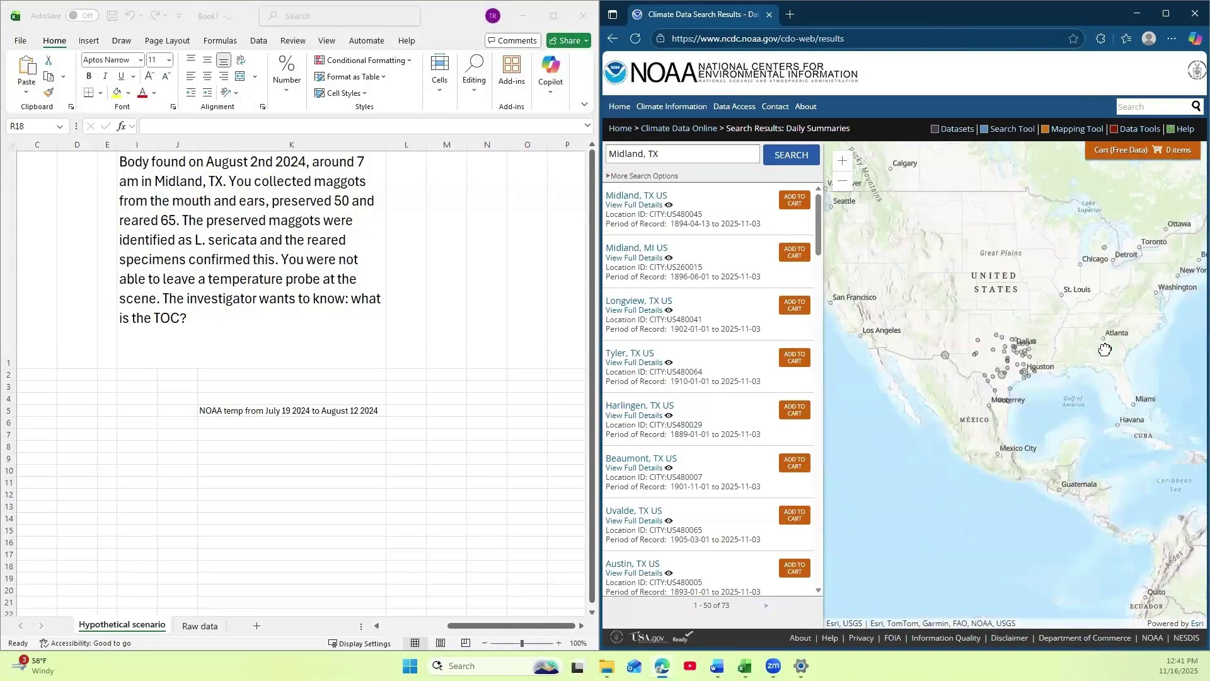
pyautogui.scroll(4, 971, 366)
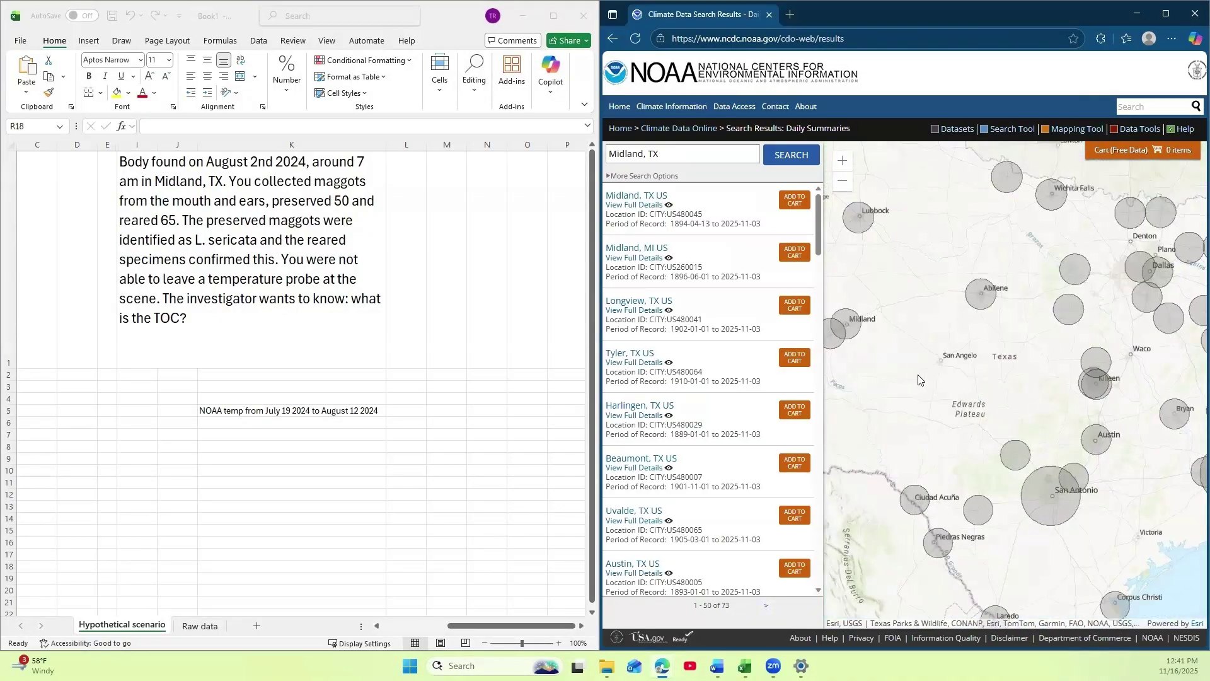
pyautogui.moveTo(918, 379); pyautogui.dragTo(1026, 359)
pyautogui.scroll(2, 1052, 389)
pyautogui.scroll(2, 1026, 359)
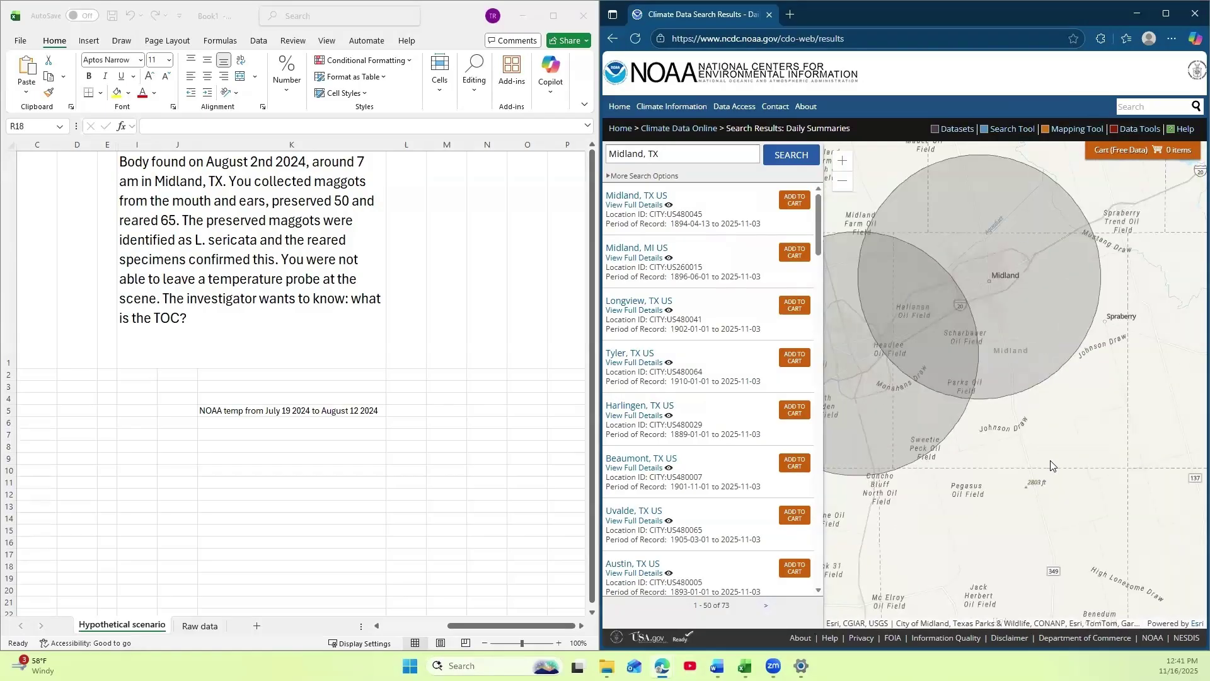
pyautogui.moveTo(1050, 465); pyautogui.dragTo(1123, 485)
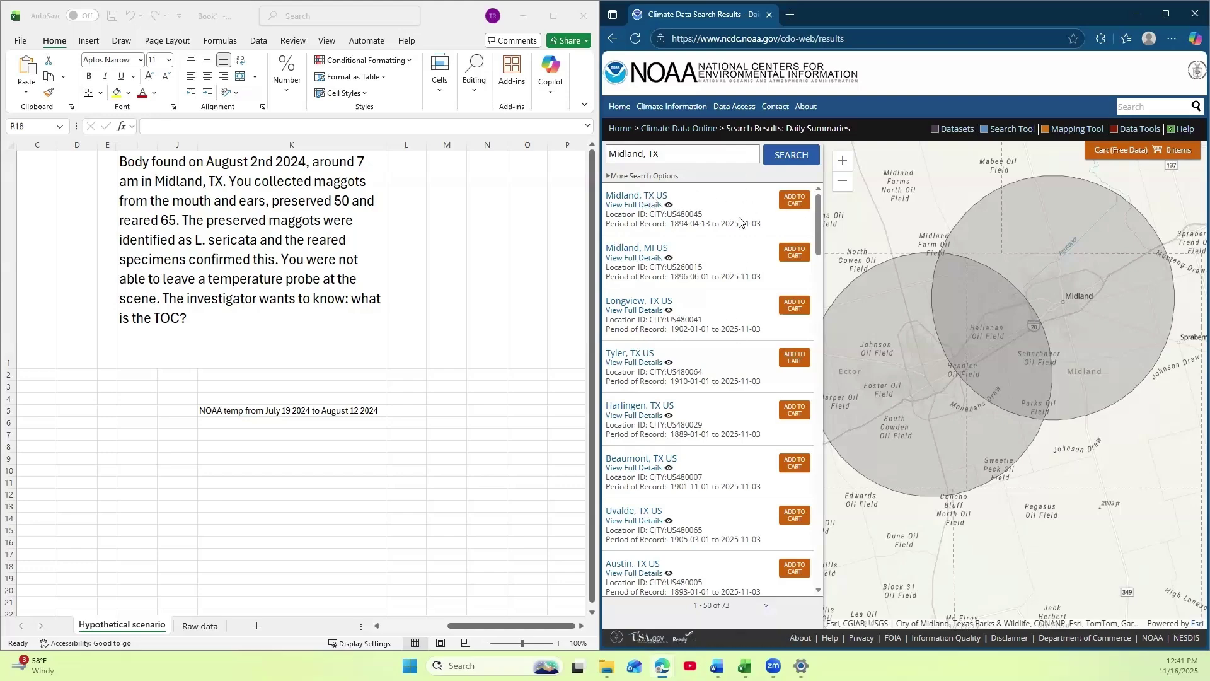
pyautogui.scroll(-2, 823, 312)
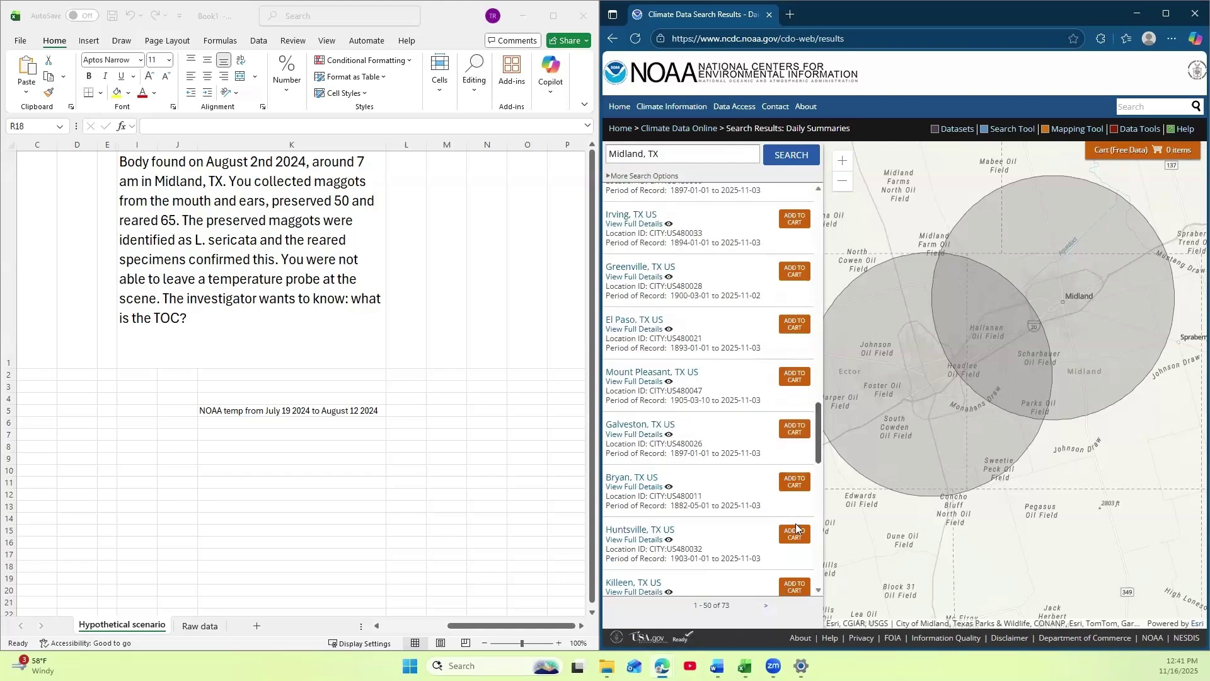
pyautogui.scroll(2, 781, 186)
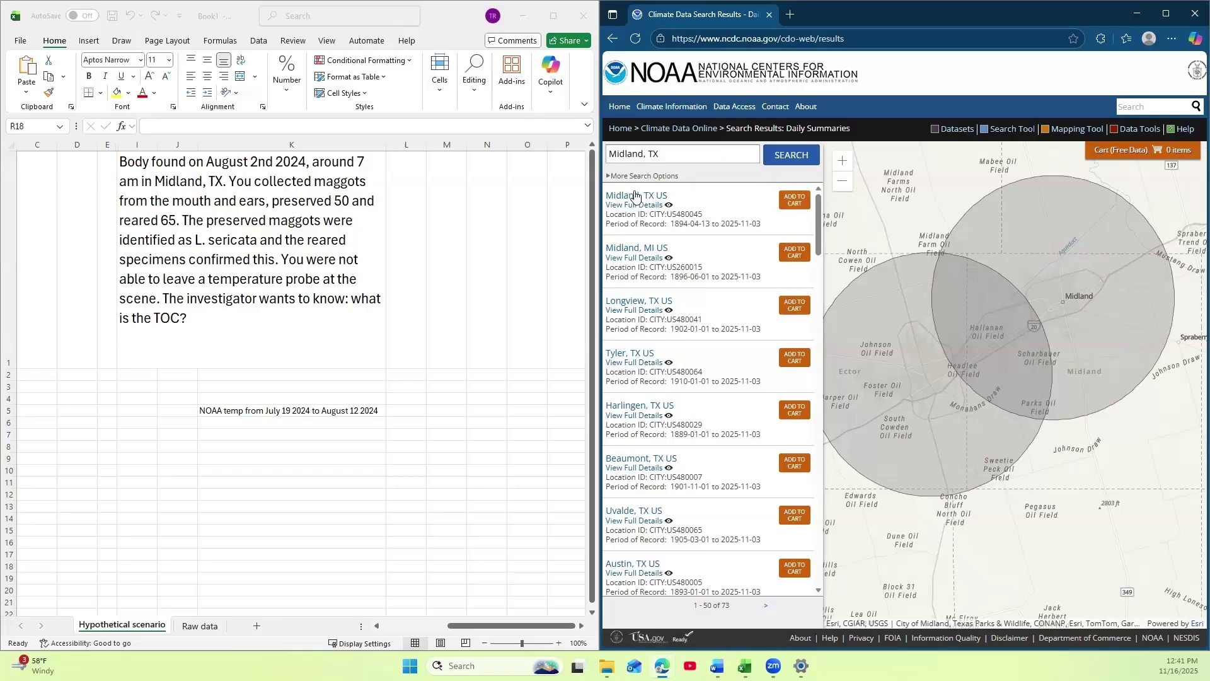
# Add Midland, TX US to the cart and continue its order with Custom GHCN-Daily CSV as the output format.
pyautogui.click(795, 201)
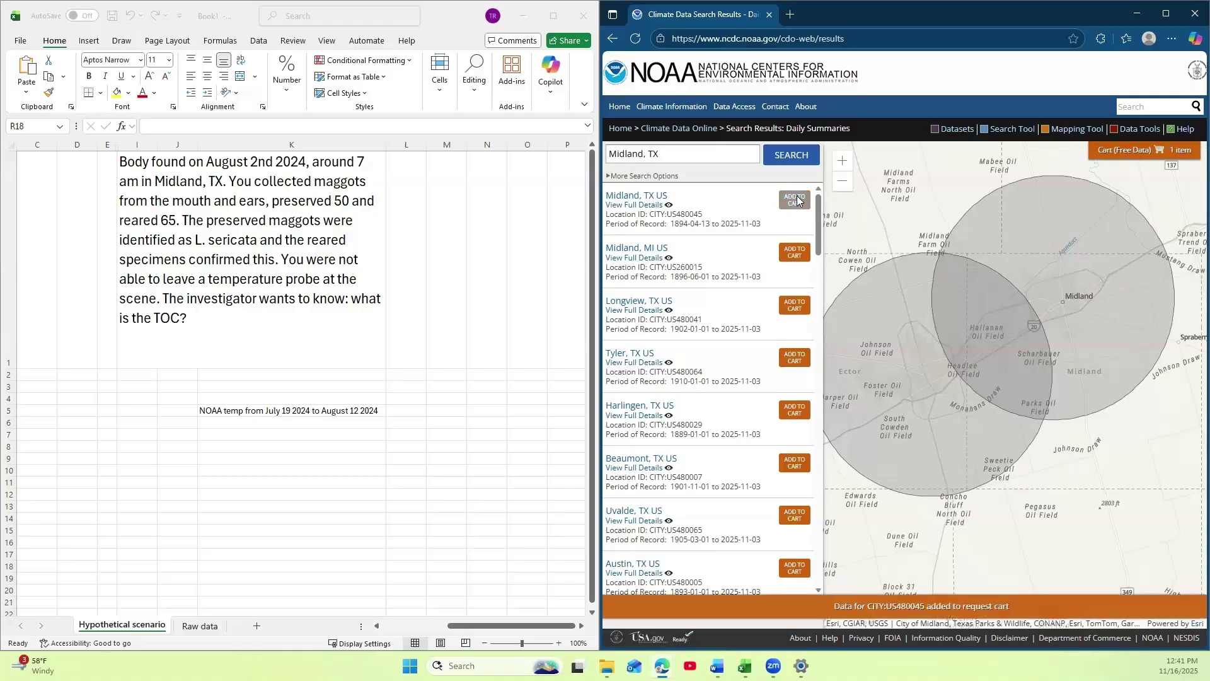
pyautogui.click(1138, 150)
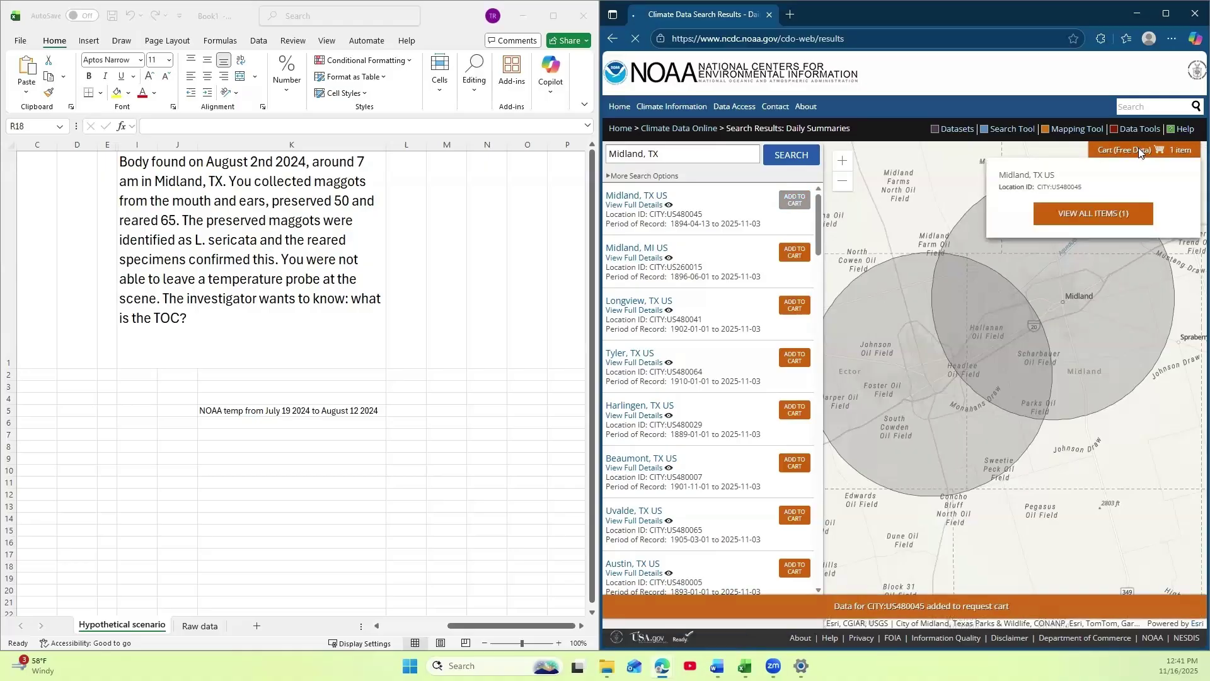
pyautogui.scroll(-3, 899, 355)
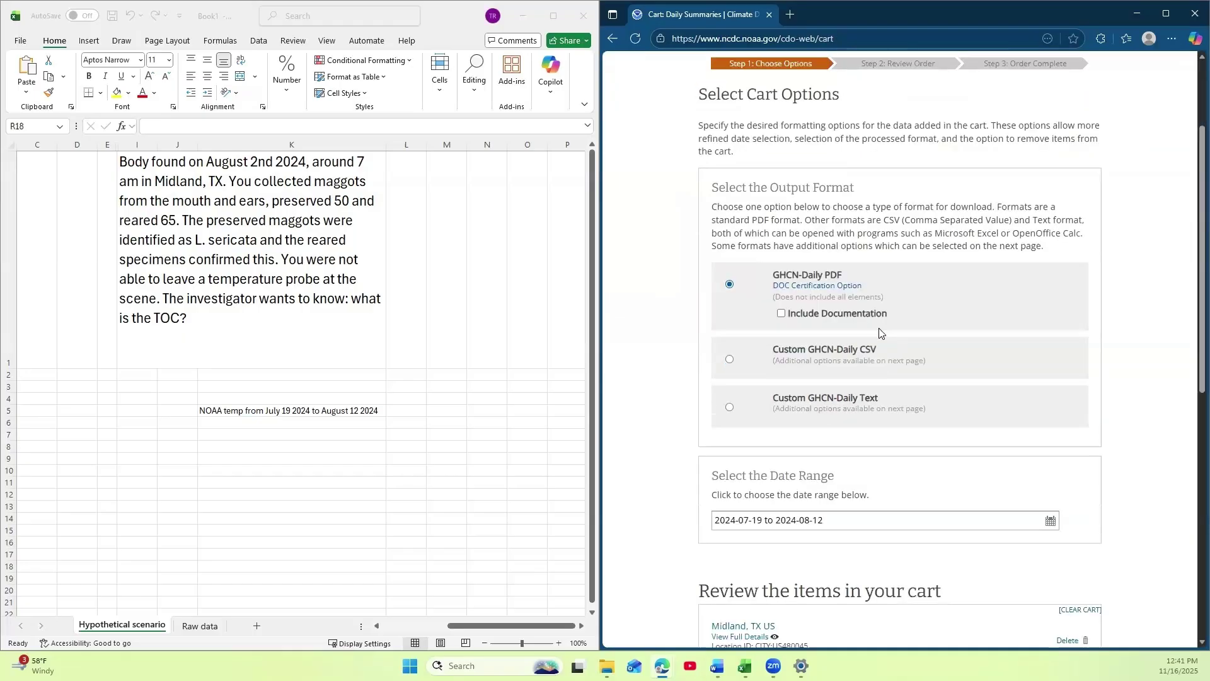
pyautogui.click(730, 311)
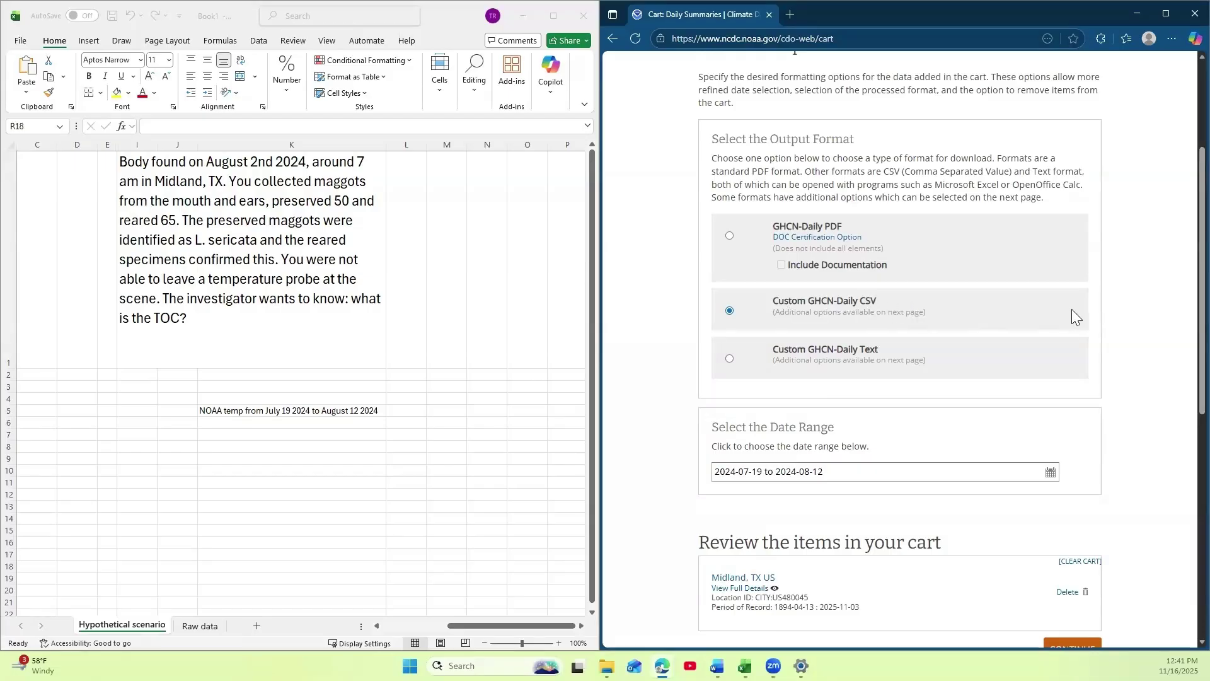
pyautogui.scroll(-2, 1097, 334)
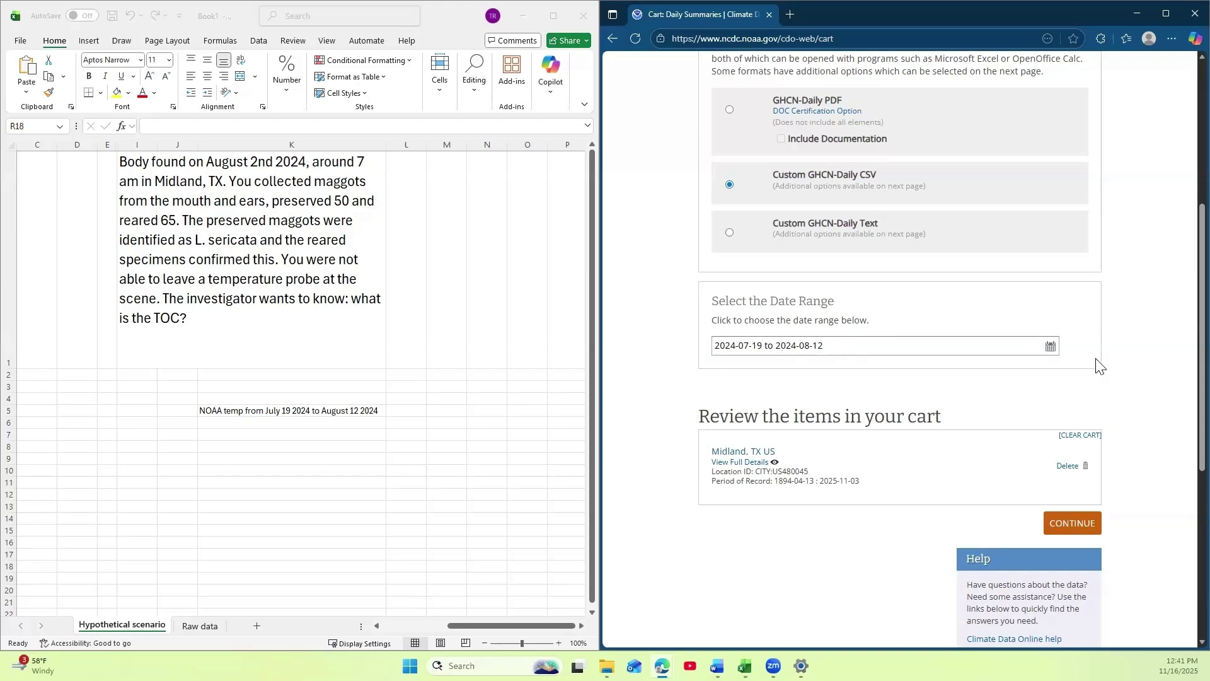
pyautogui.scroll(-1, 1099, 364)
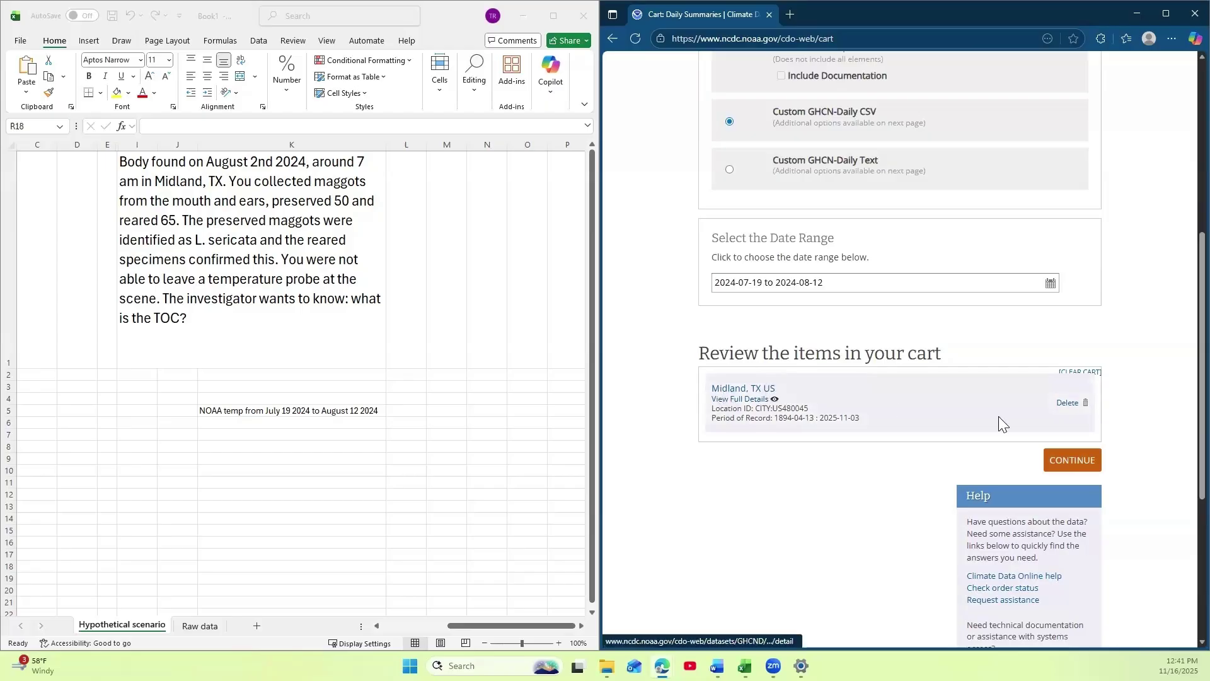
pyautogui.click(1072, 460)
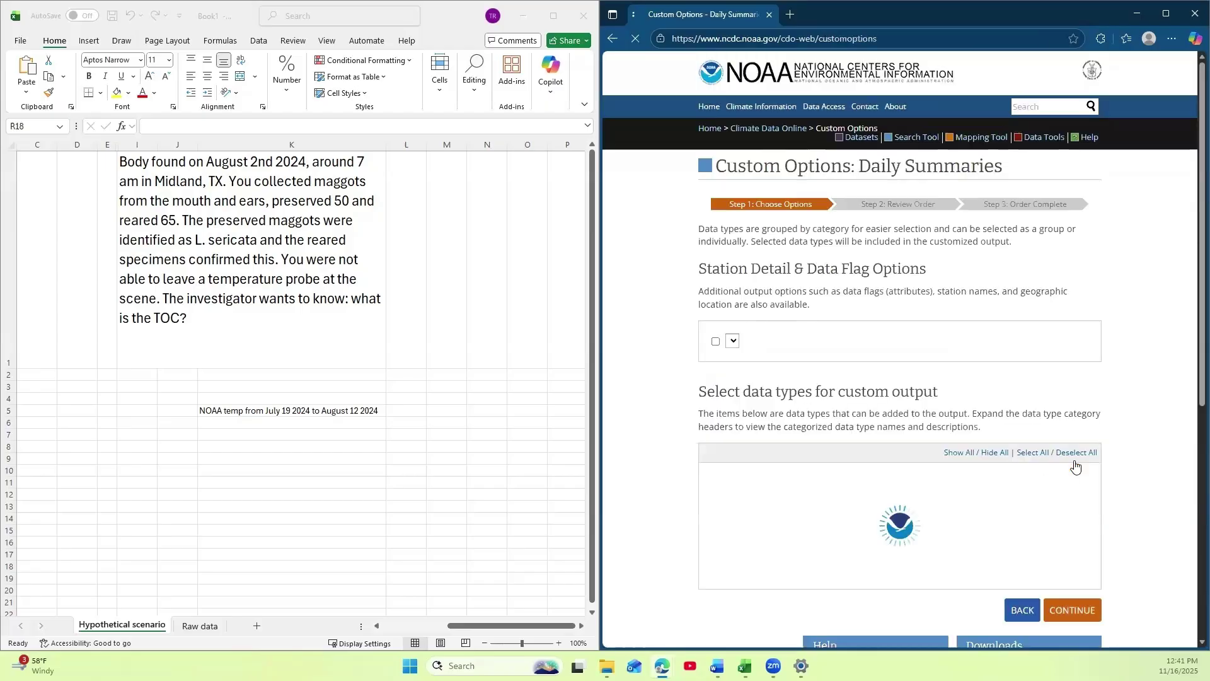
# Include the Precipitation, Air Temperature, Wind and Weather Type data types in the custom output and continue to the order review.
pyautogui.scroll(-3, 951, 304)
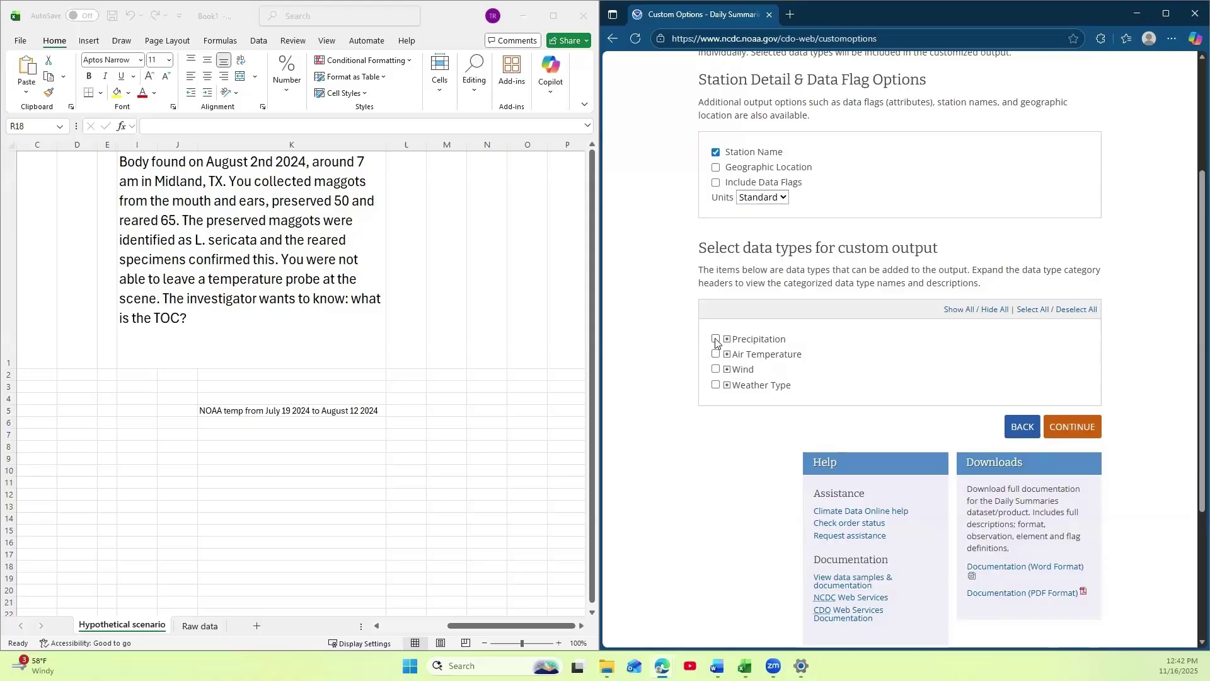
pyautogui.click(716, 340)
pyautogui.click(717, 355)
pyautogui.click(715, 385)
pyautogui.click(1074, 432)
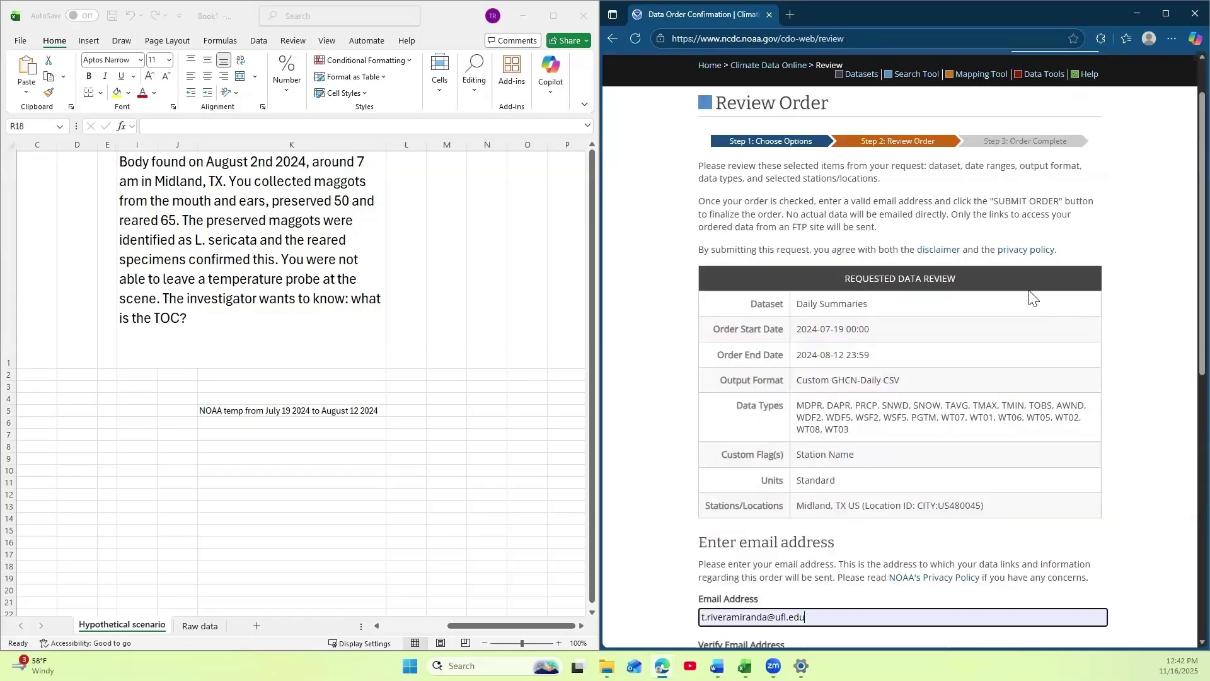
# Submit the reviewed data order and download the ordered CSV file from the order completion email.
pyautogui.scroll(-3, 1033, 297)
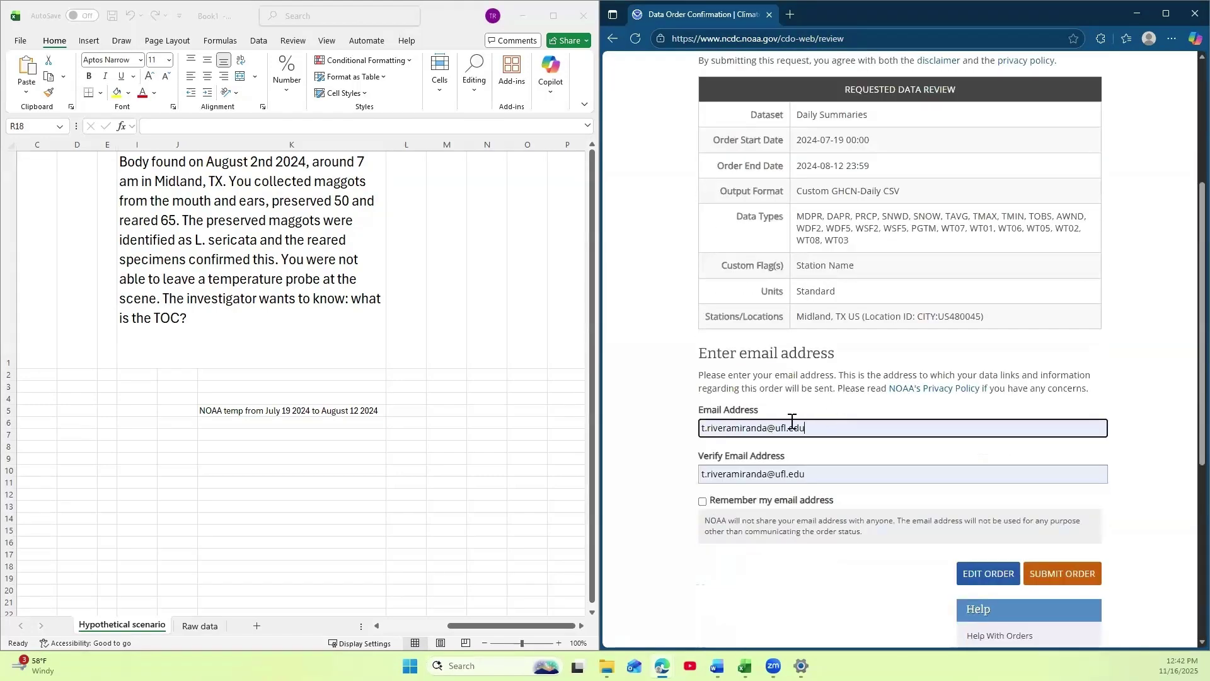
pyautogui.click(1073, 578)
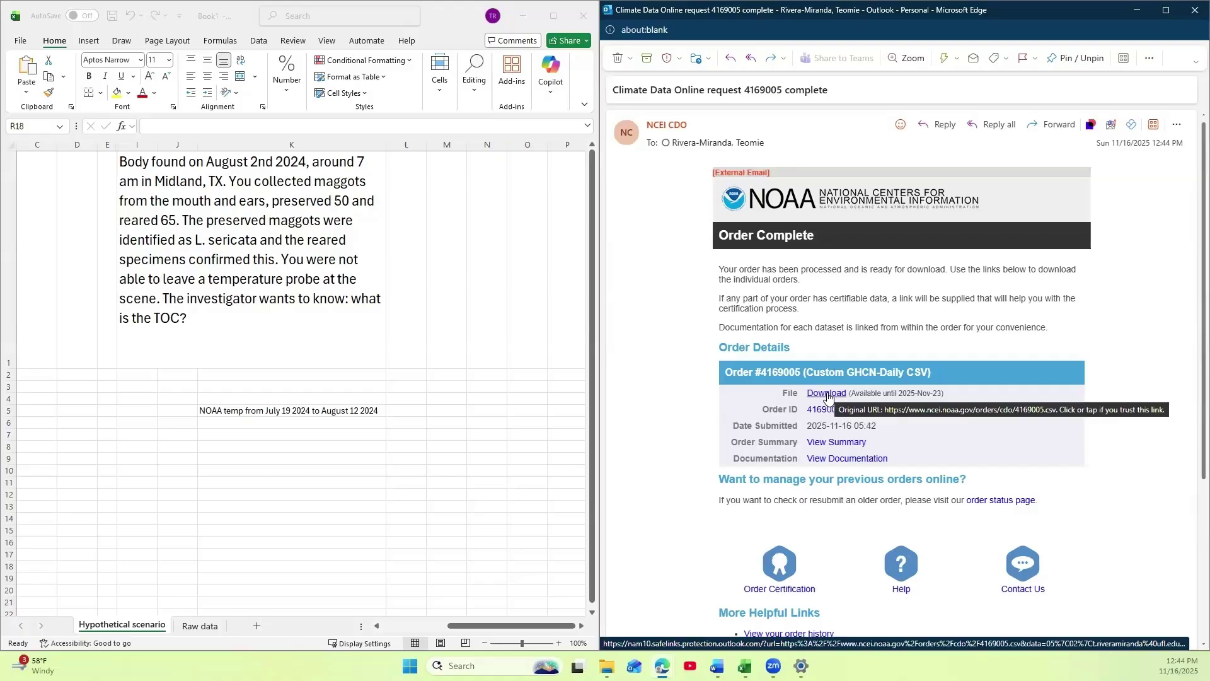
pyautogui.click(826, 393)
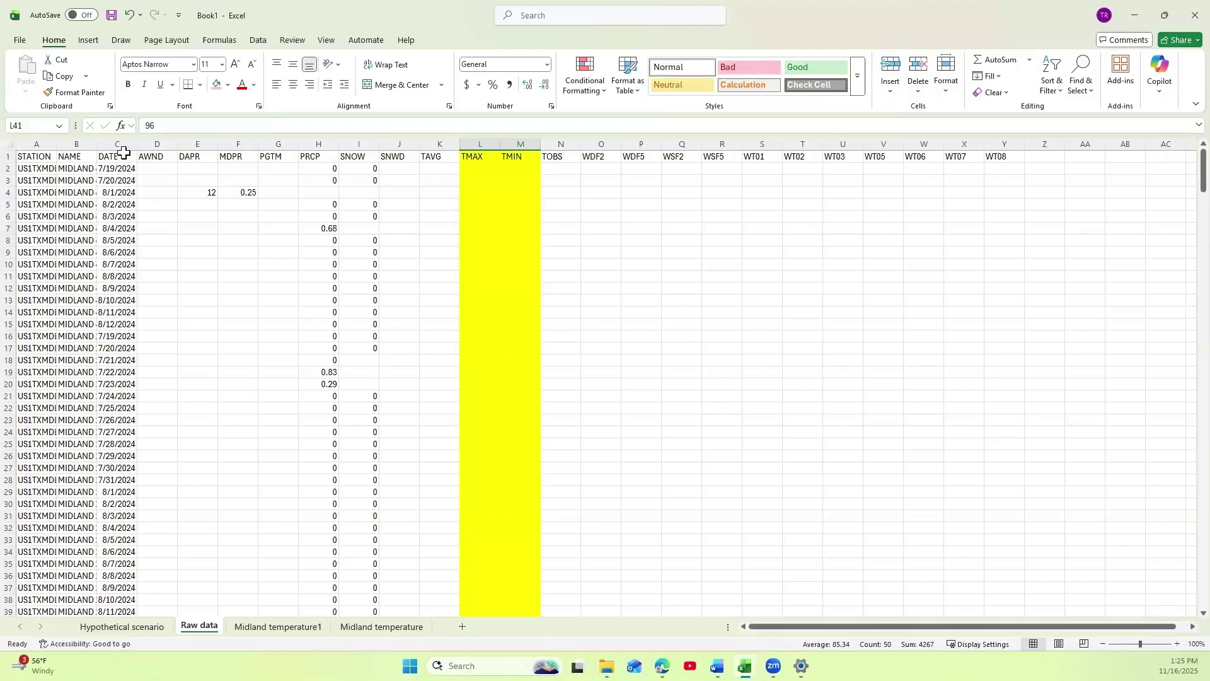
# In the Excel workbook, fit the Raw data sheet's NAME column to its contents and copy the header row to row 1 of Midland temperature1.
pyautogui.doubleClick(96, 145)
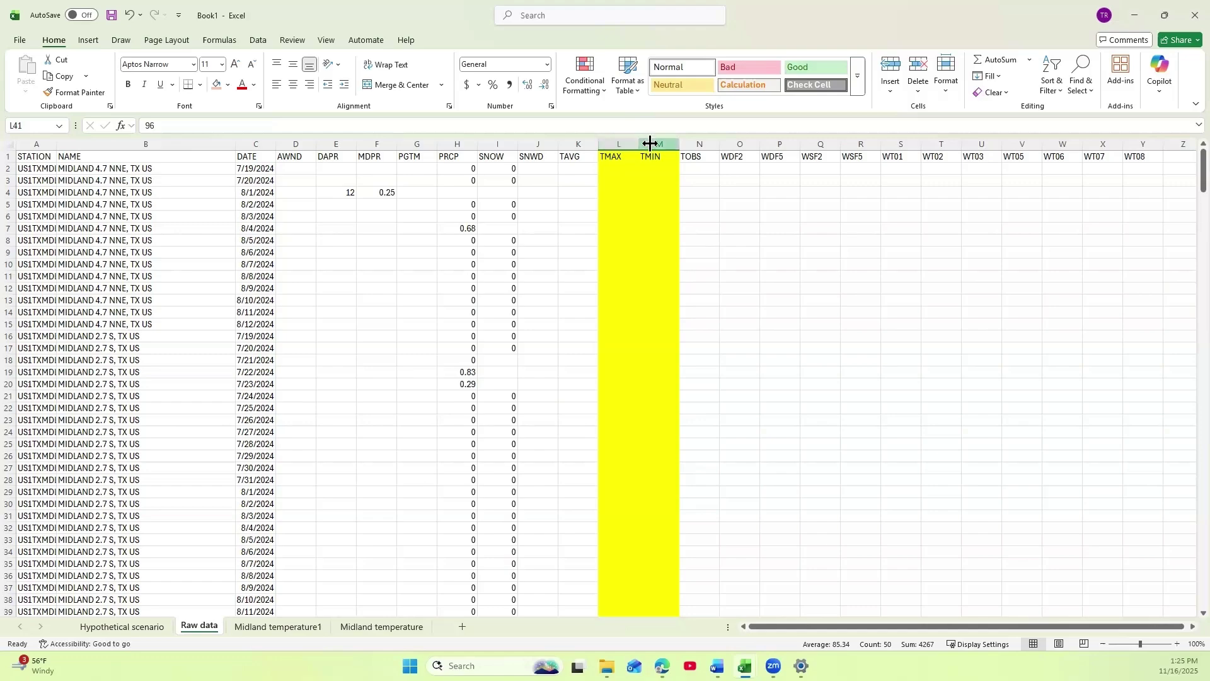
pyautogui.click(9, 156)
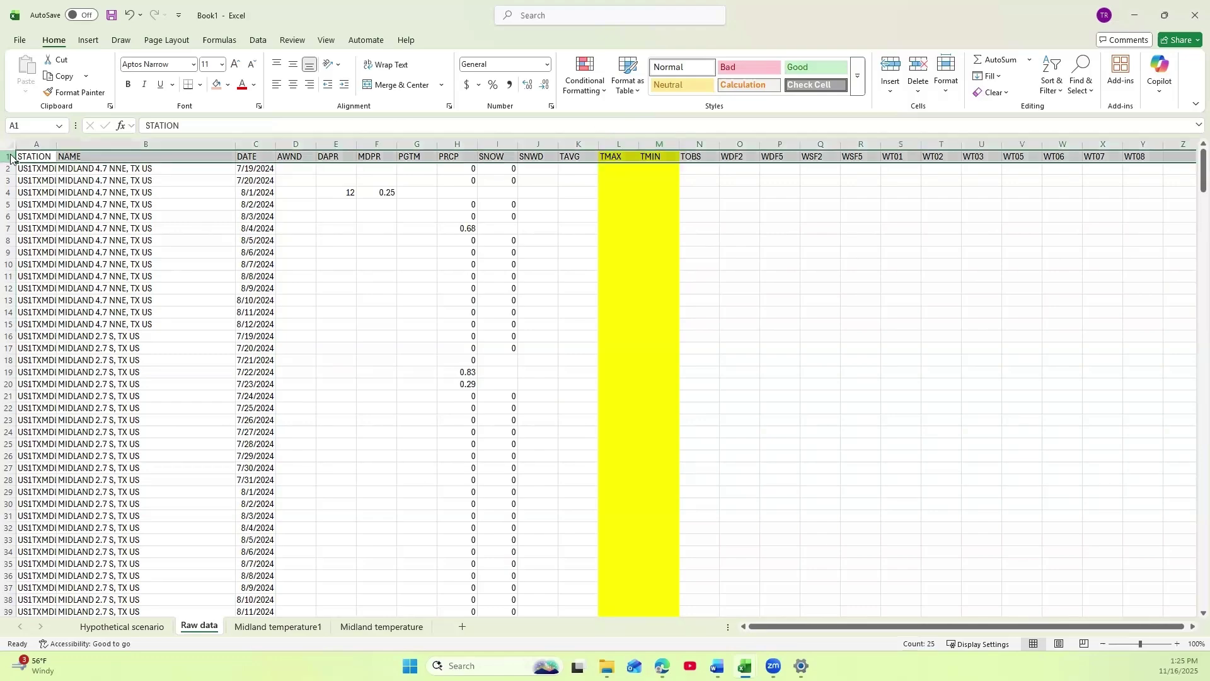
pyautogui.rightClick(10, 157)
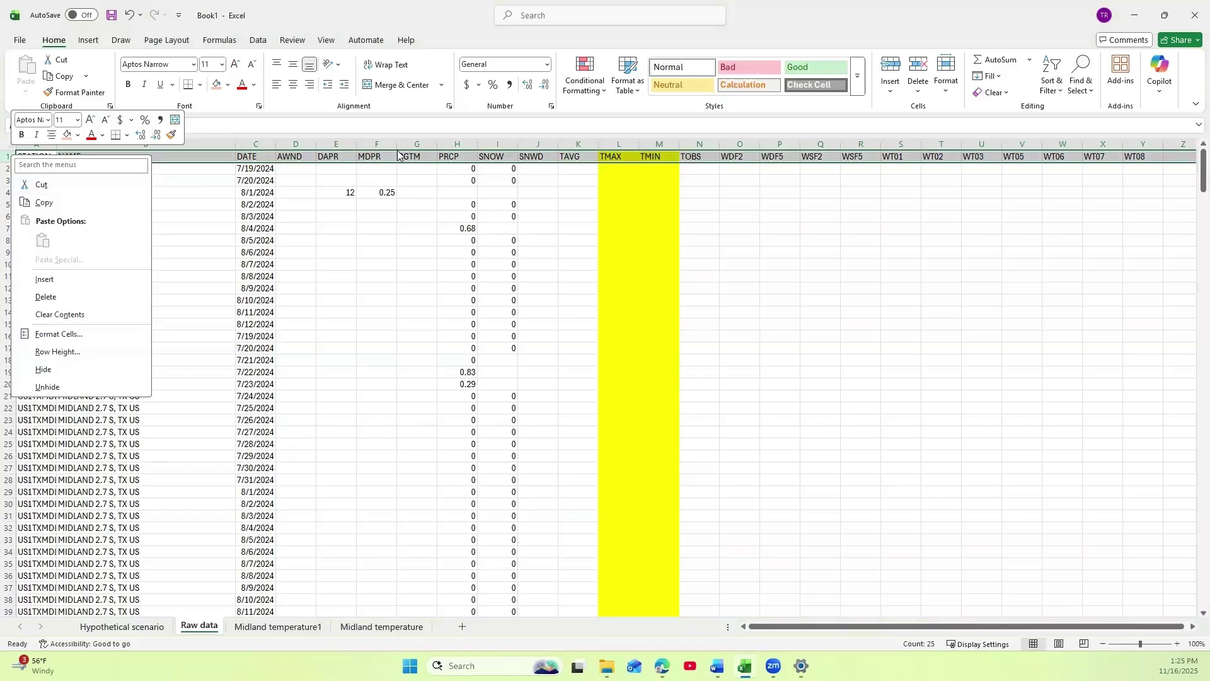
pyautogui.click(45, 203)
pyautogui.hotkey('ctrl', 'pagedown')
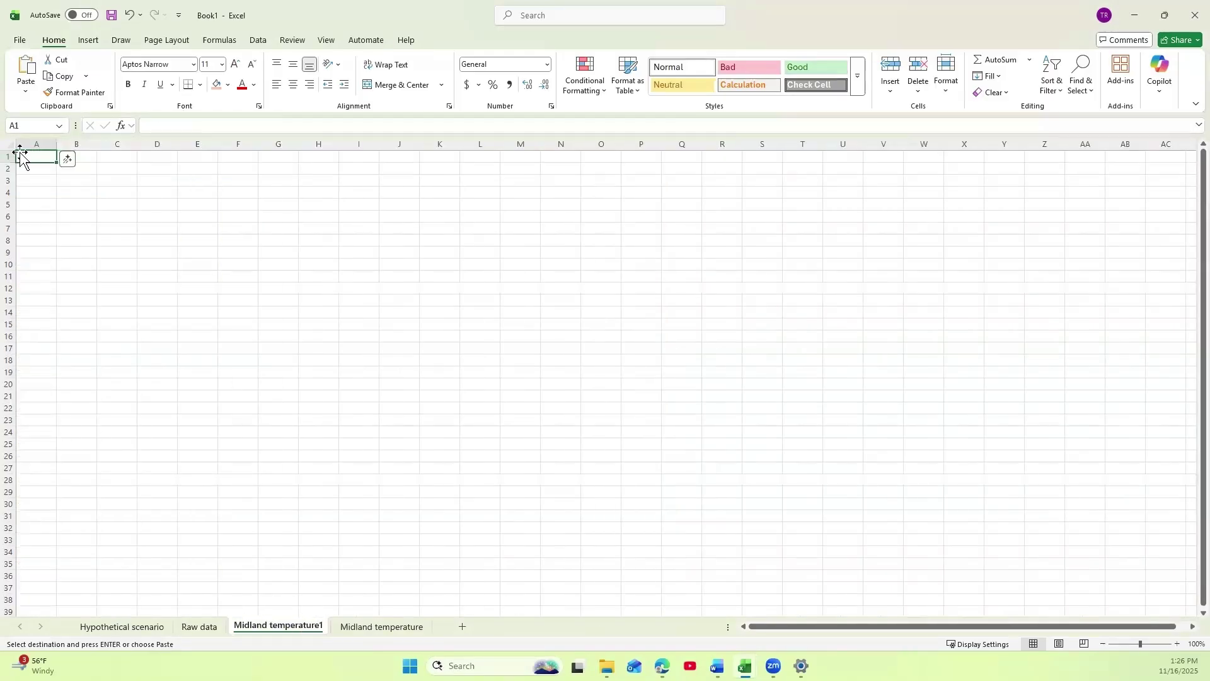
pyautogui.click(8, 156)
pyautogui.rightClick(8, 156)
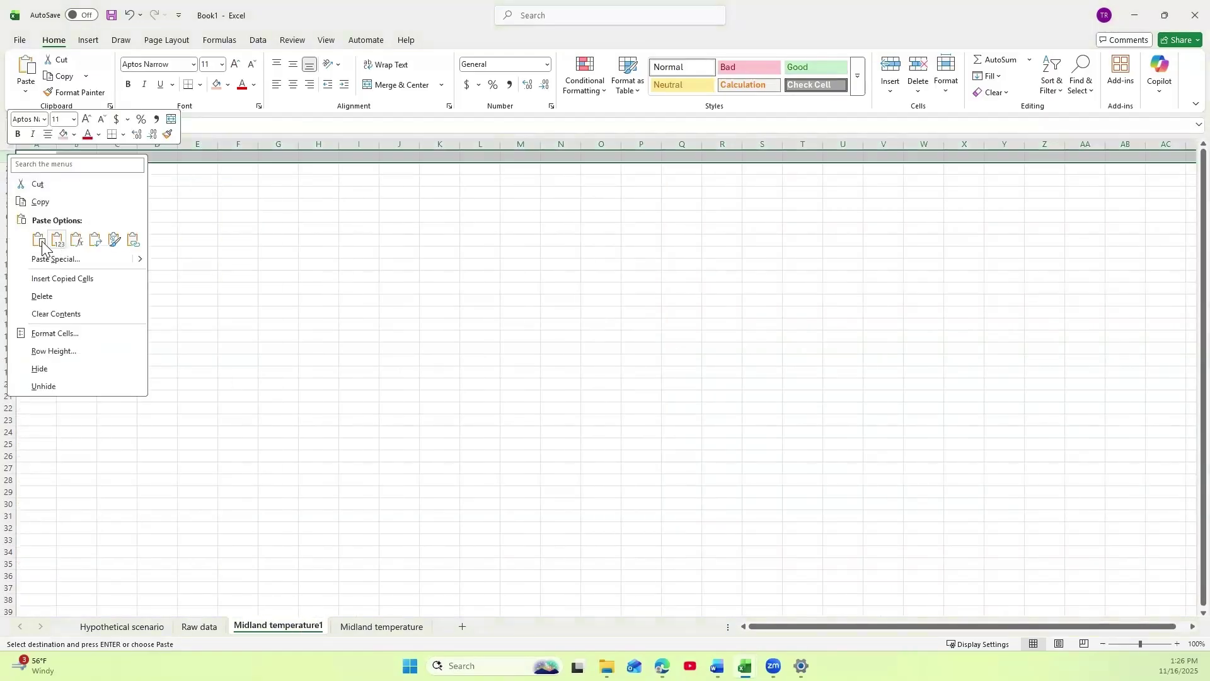
pyautogui.click(39, 240)
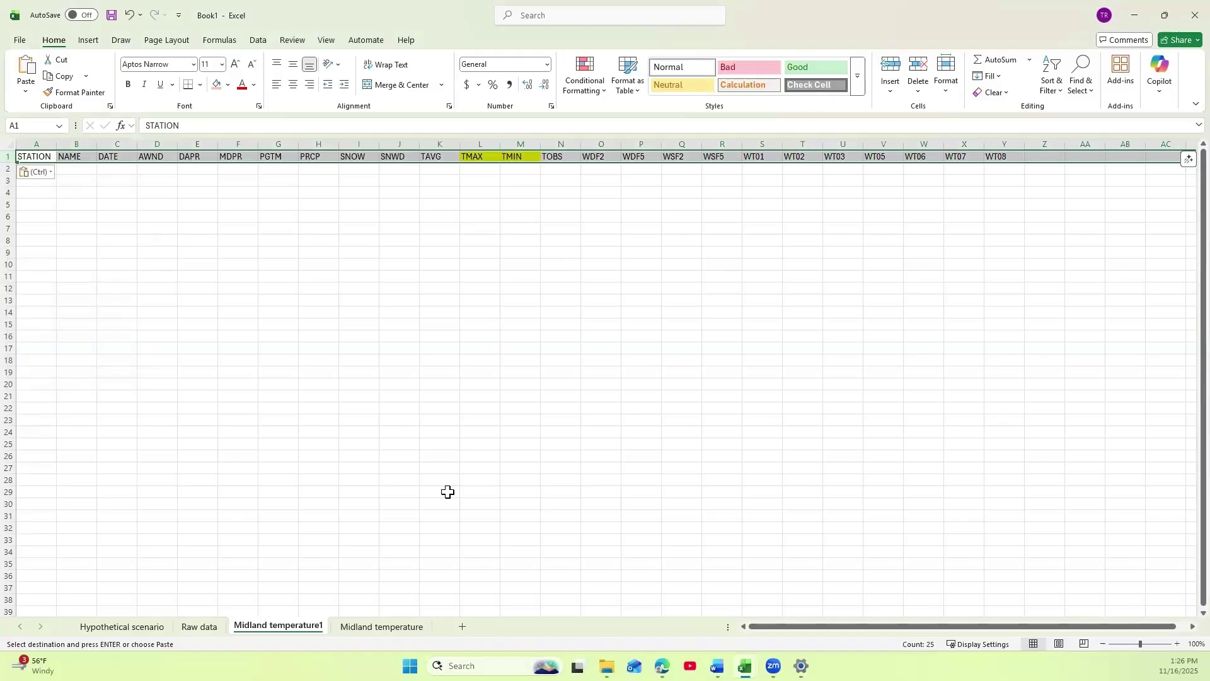
# Find the station with TMAX and TMIN values in Raw data and copy its MIDLAND TEXAS, TX US rows 41 to 65.
pyautogui.click(208, 621)
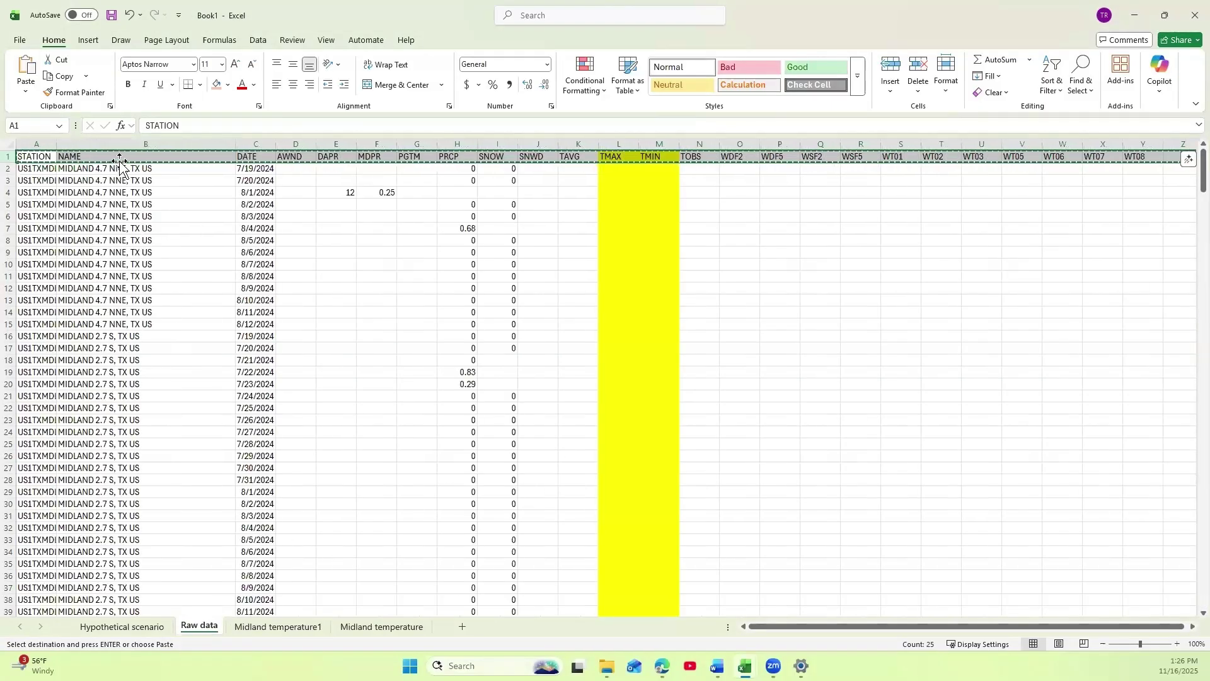
pyautogui.scroll(-10, 142, 229)
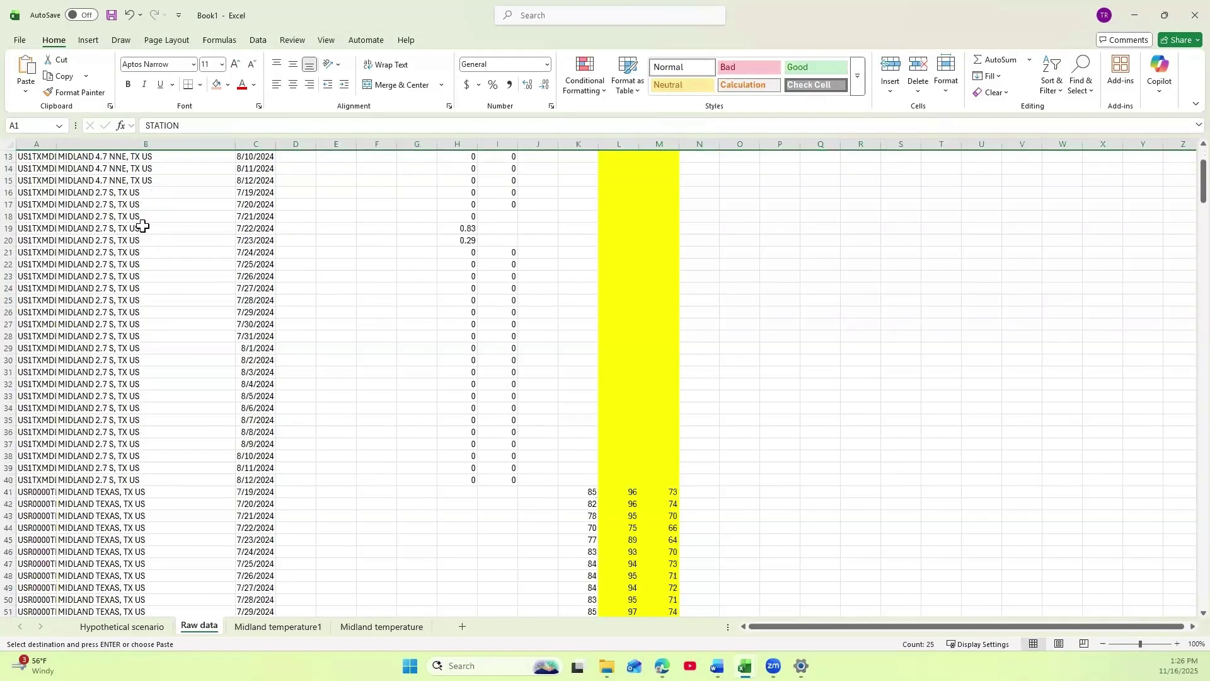
pyautogui.scroll(10, 481, 216)
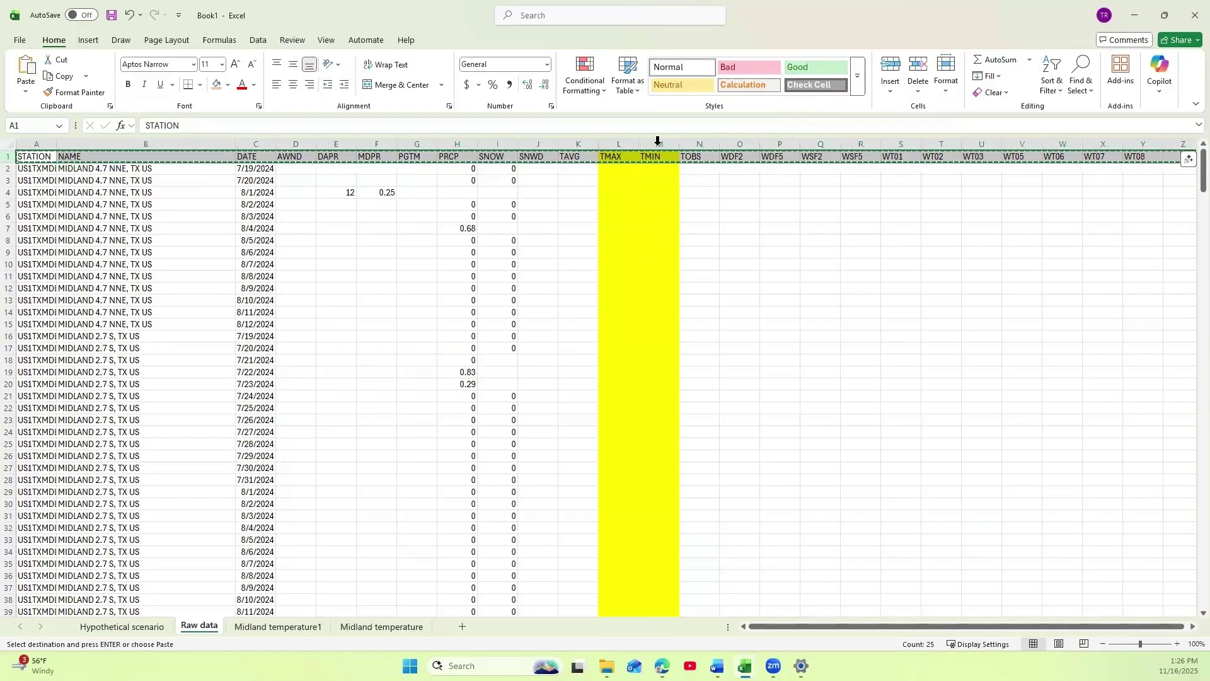
pyautogui.scroll(-6, 667, 255)
pyautogui.scroll(-3, 666, 267)
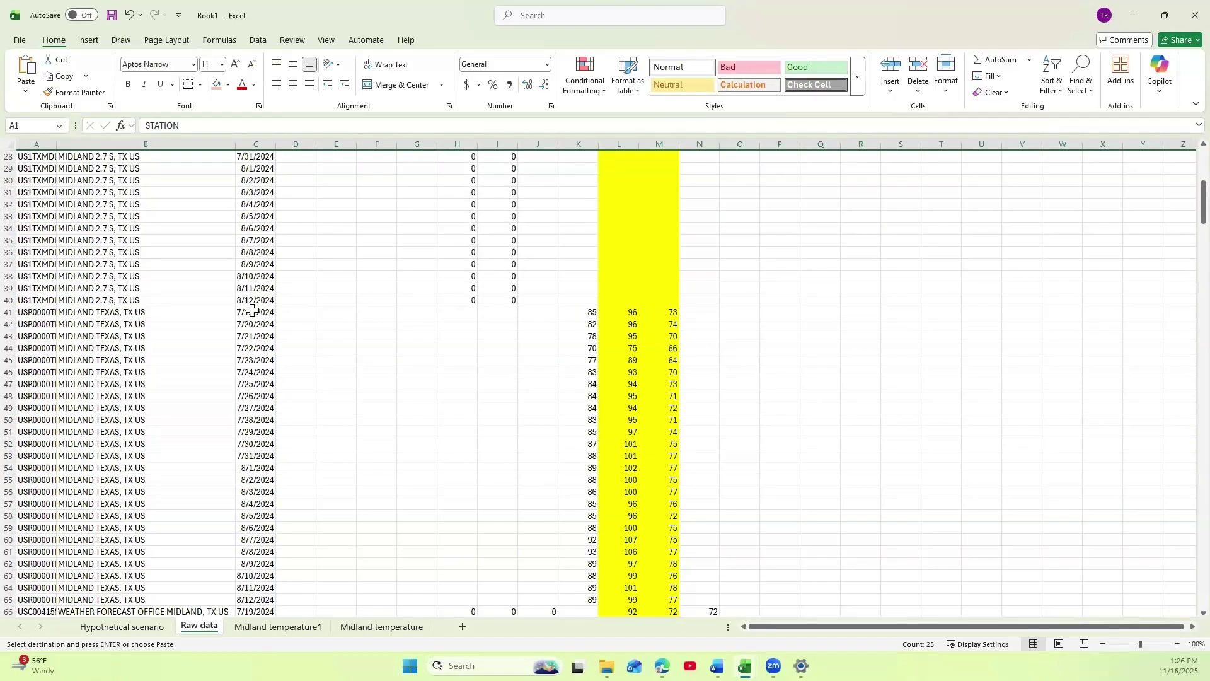
pyautogui.click(7, 311)
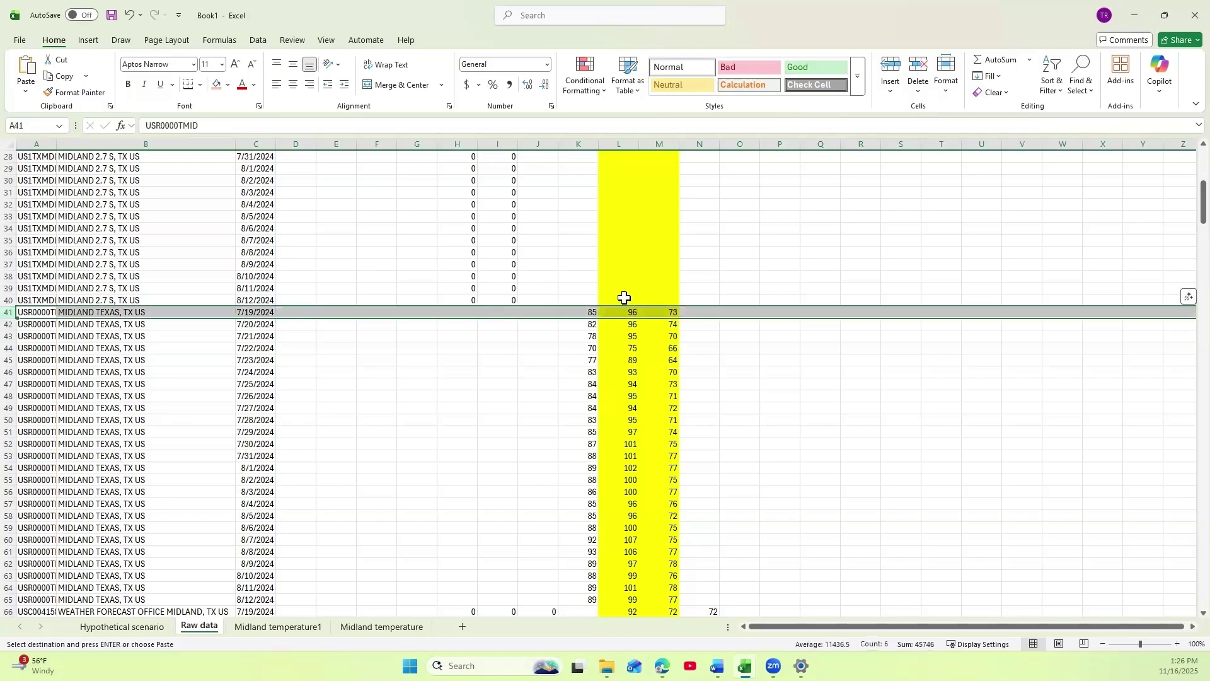
pyautogui.scroll(-2, 9, 243)
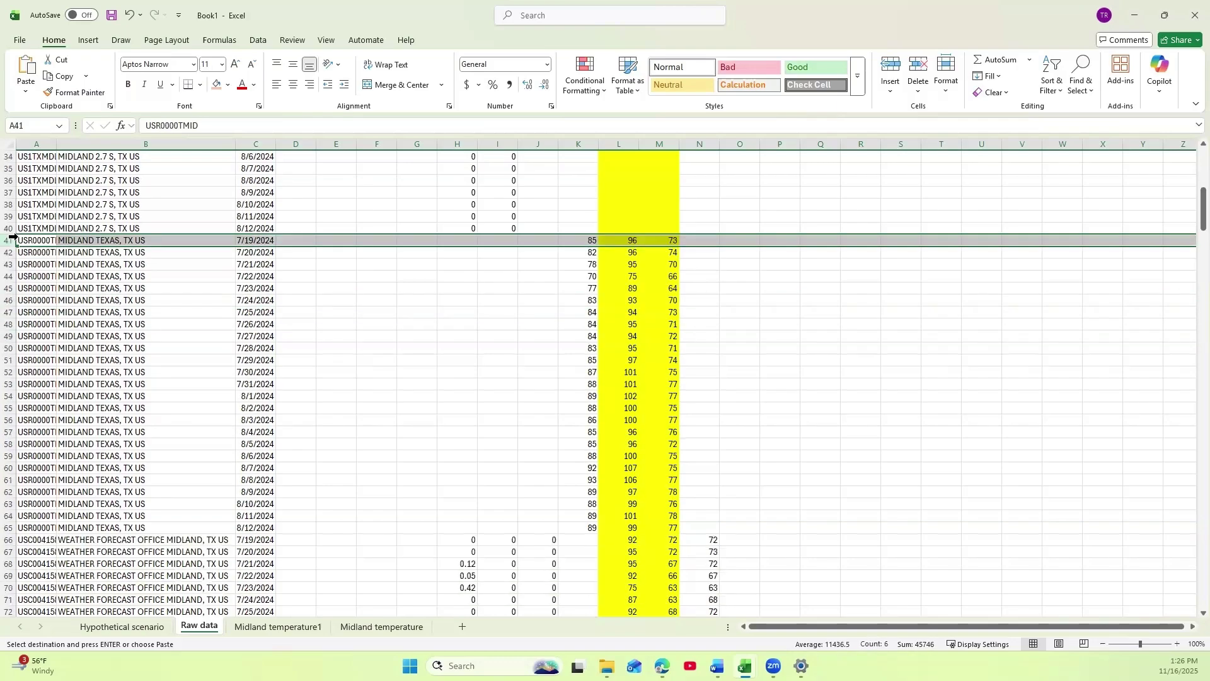
pyautogui.moveTo(13, 240); pyautogui.dragTo(6, 528)
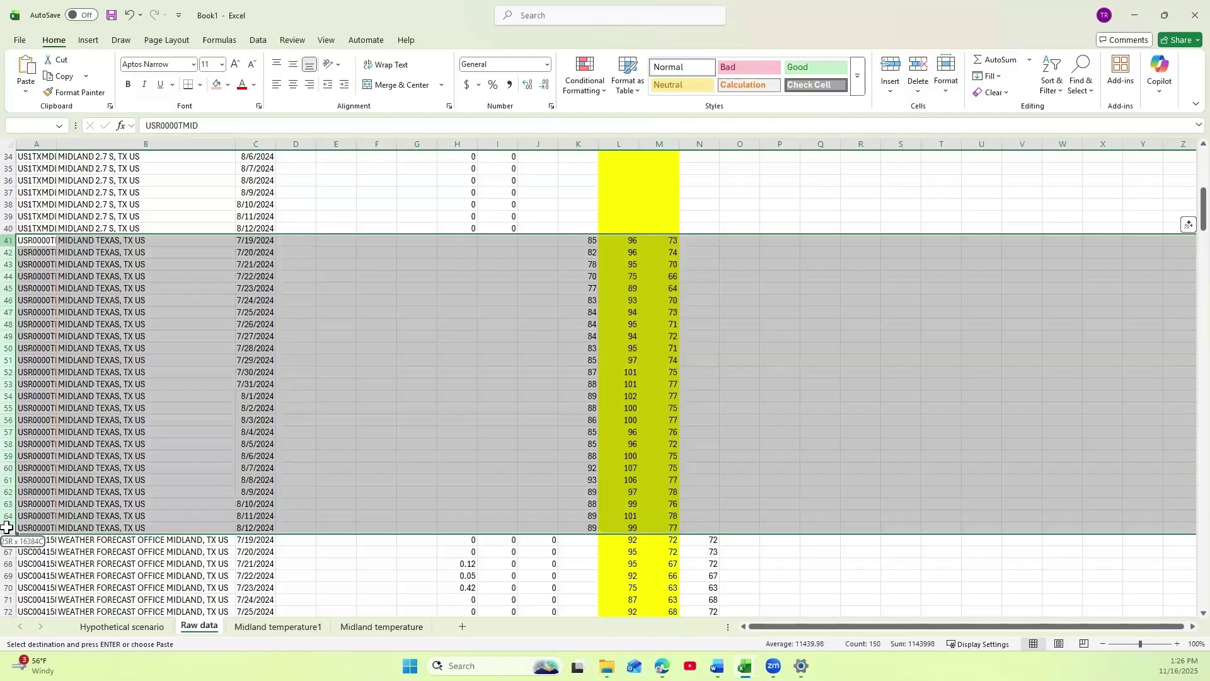
pyautogui.rightClick(36, 243)
pyautogui.click(65, 288)
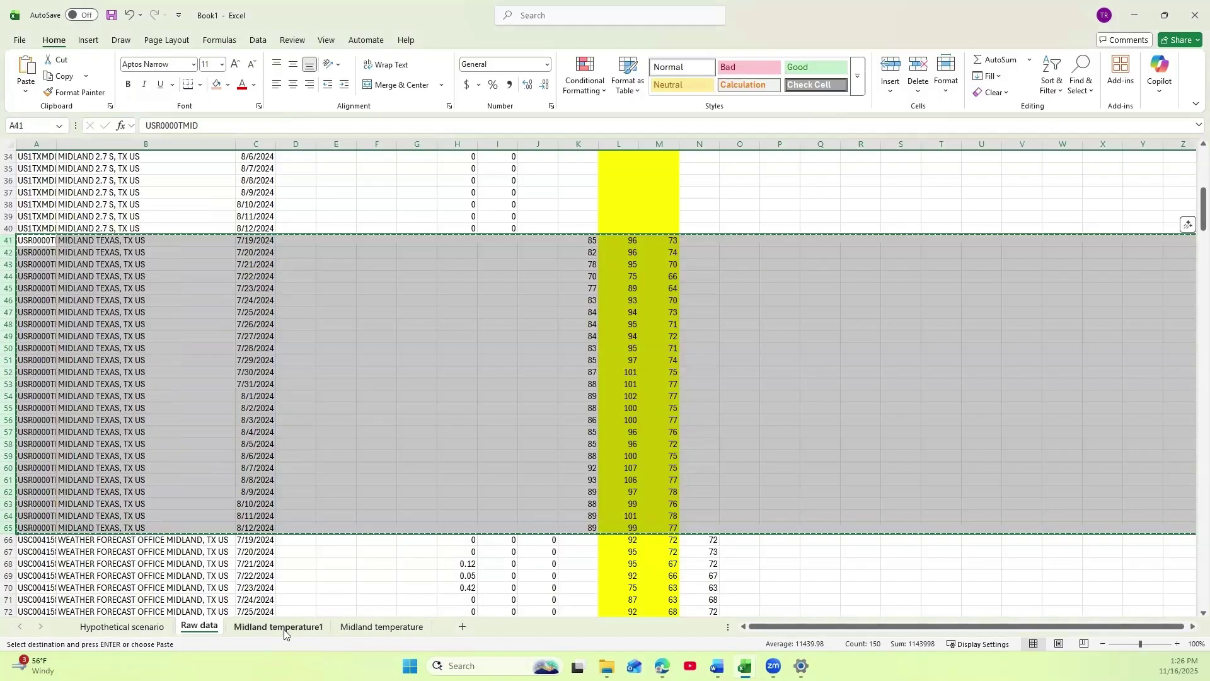
# Paste the copied station rows into the Midland temperature1 sheet below the headers, starting at A2.
pyautogui.click(278, 626)
pyautogui.click(29, 167)
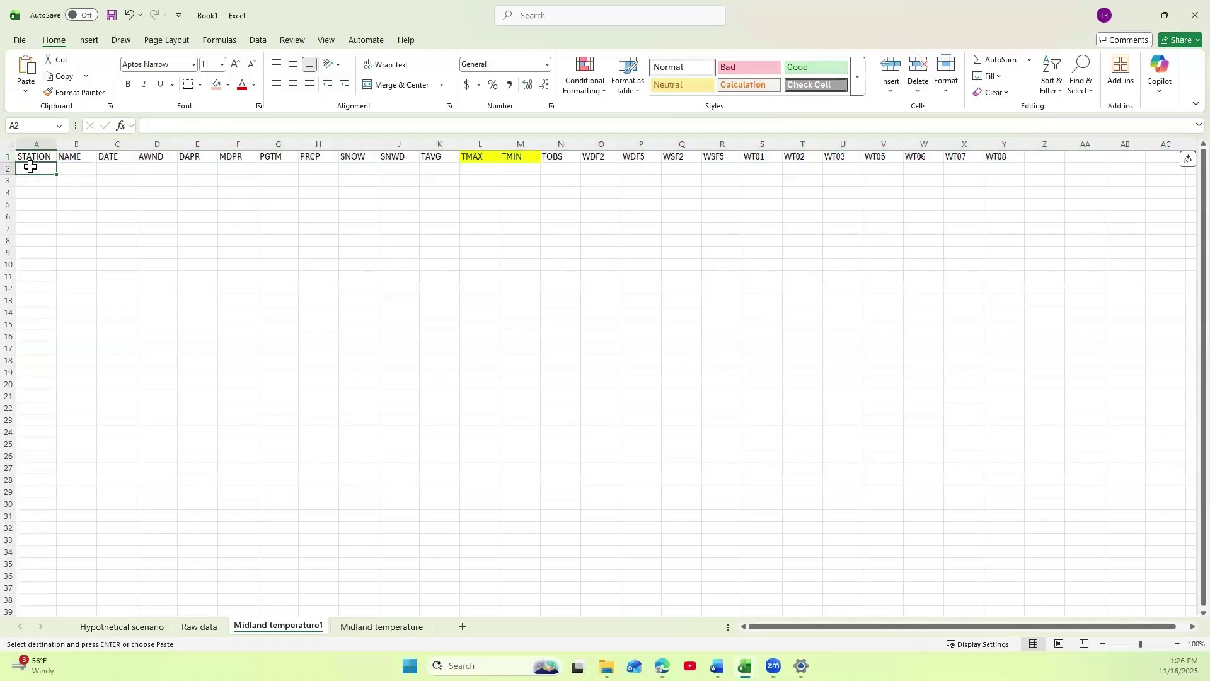
pyautogui.rightClick(30, 167)
pyautogui.click(63, 255)
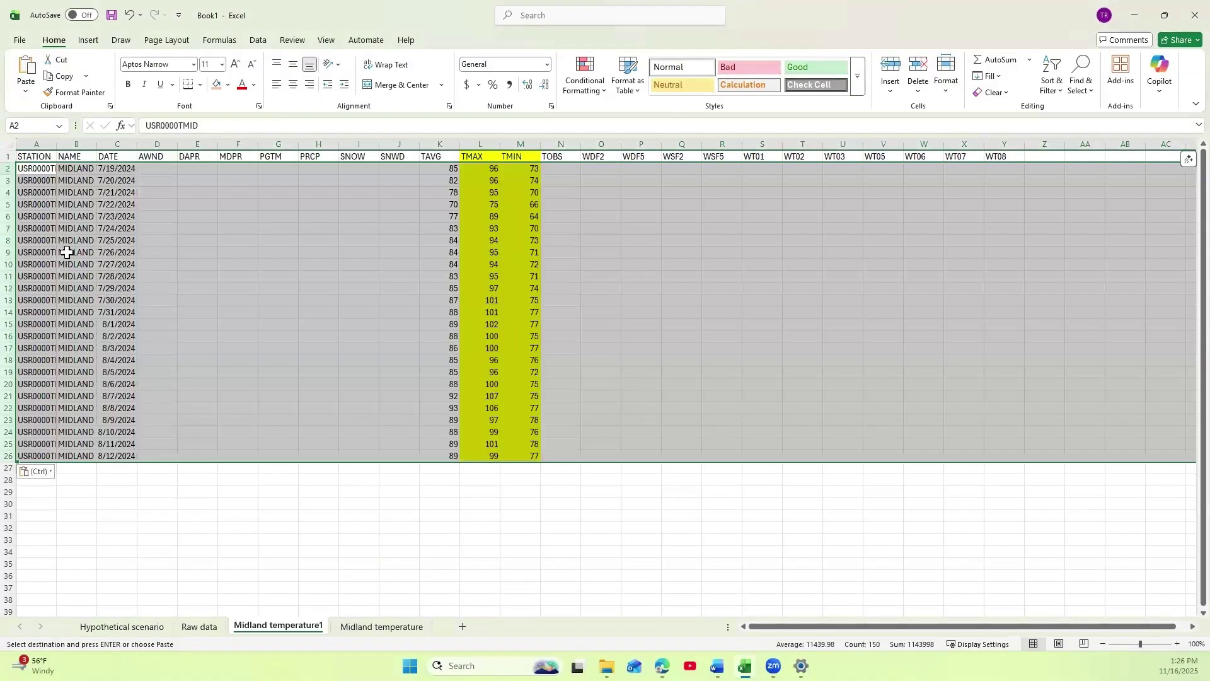
pyautogui.click(238, 344)
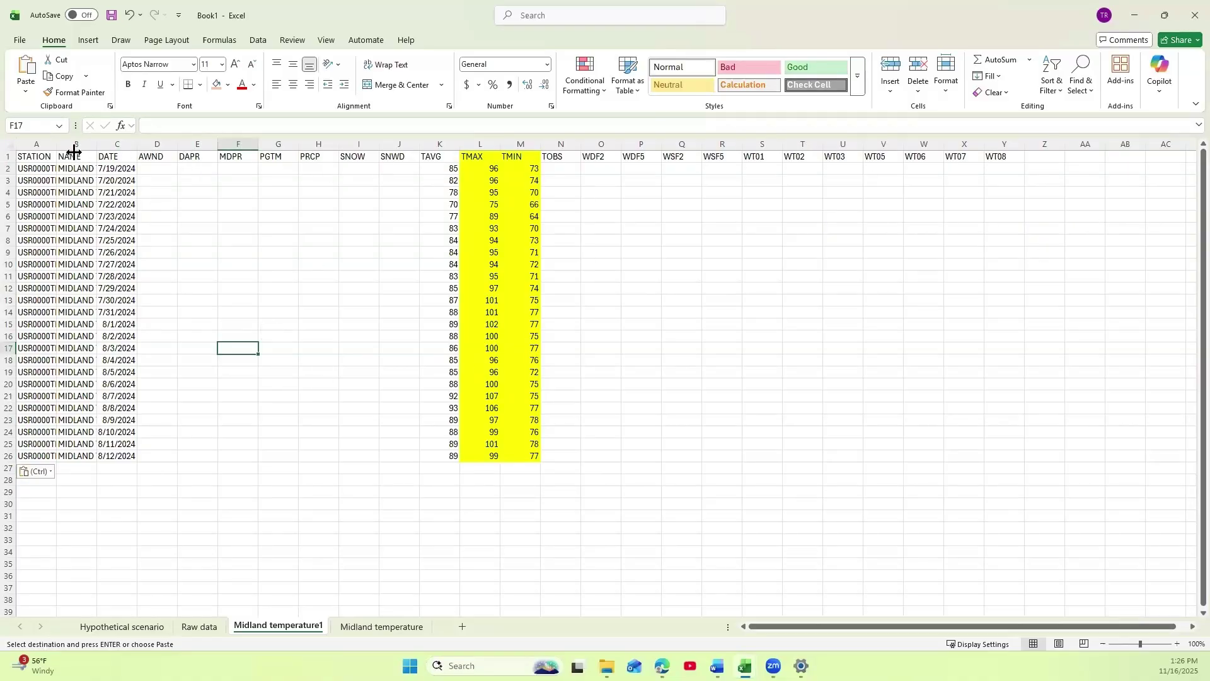
# Delete the STATION and NAME columns and the AWND through TAVG columns from the Midland temperature1 sheet.
pyautogui.moveTo(30, 142); pyautogui.dragTo(72, 144)
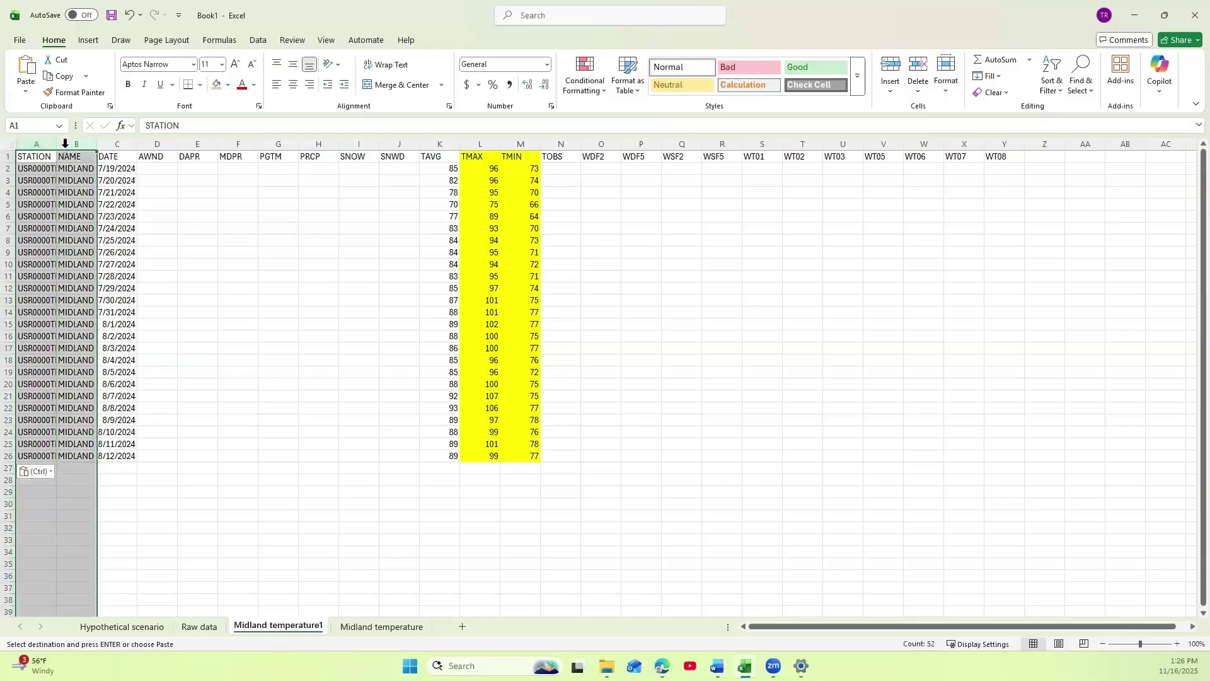
pyautogui.rightClick(71, 146)
pyautogui.click(102, 289)
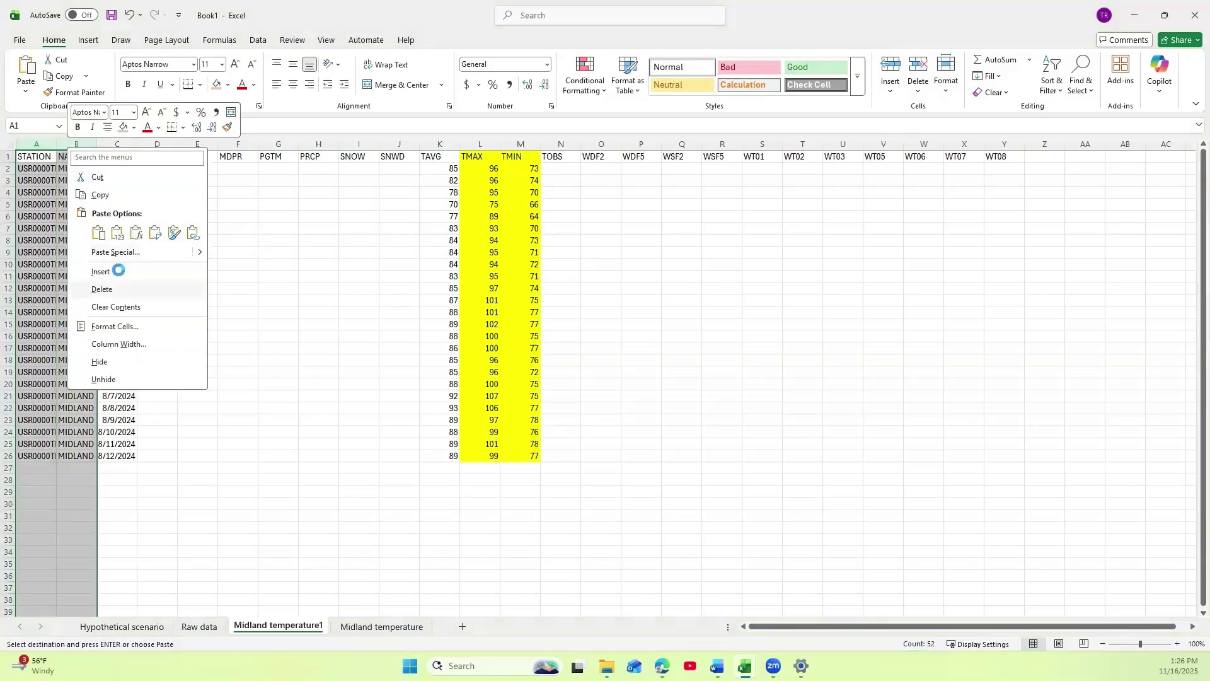
pyautogui.moveTo(78, 143); pyautogui.dragTo(348, 134)
pyautogui.rightClick(351, 140)
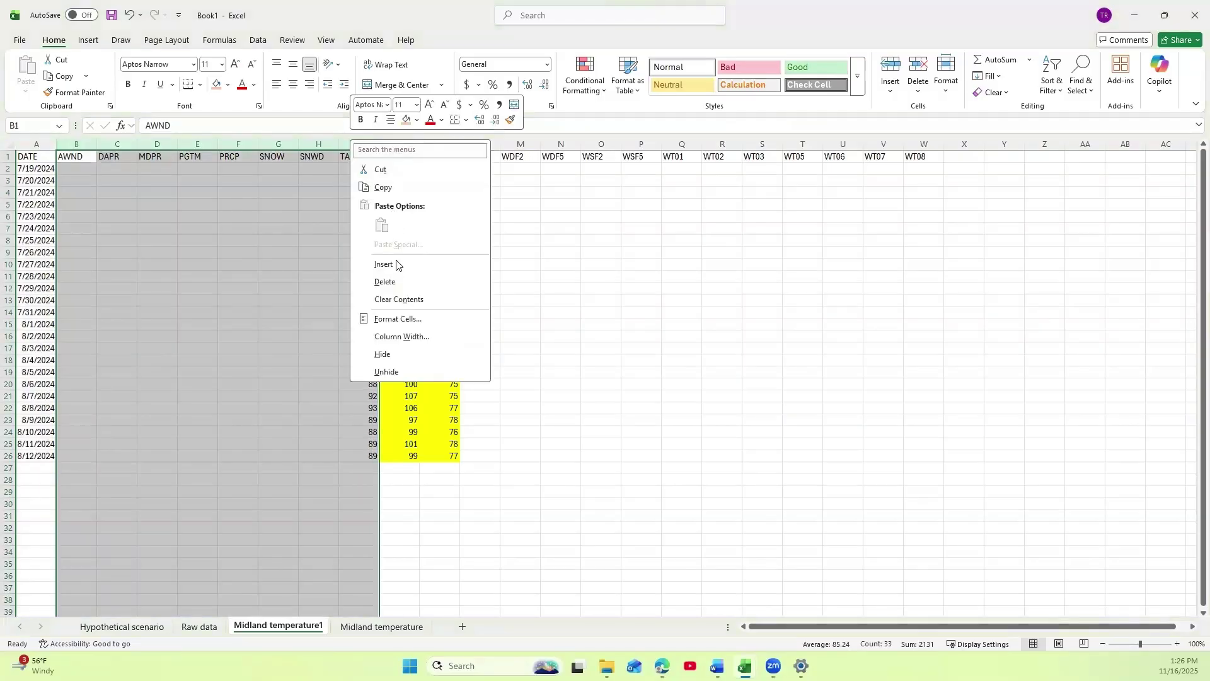
pyautogui.click(387, 283)
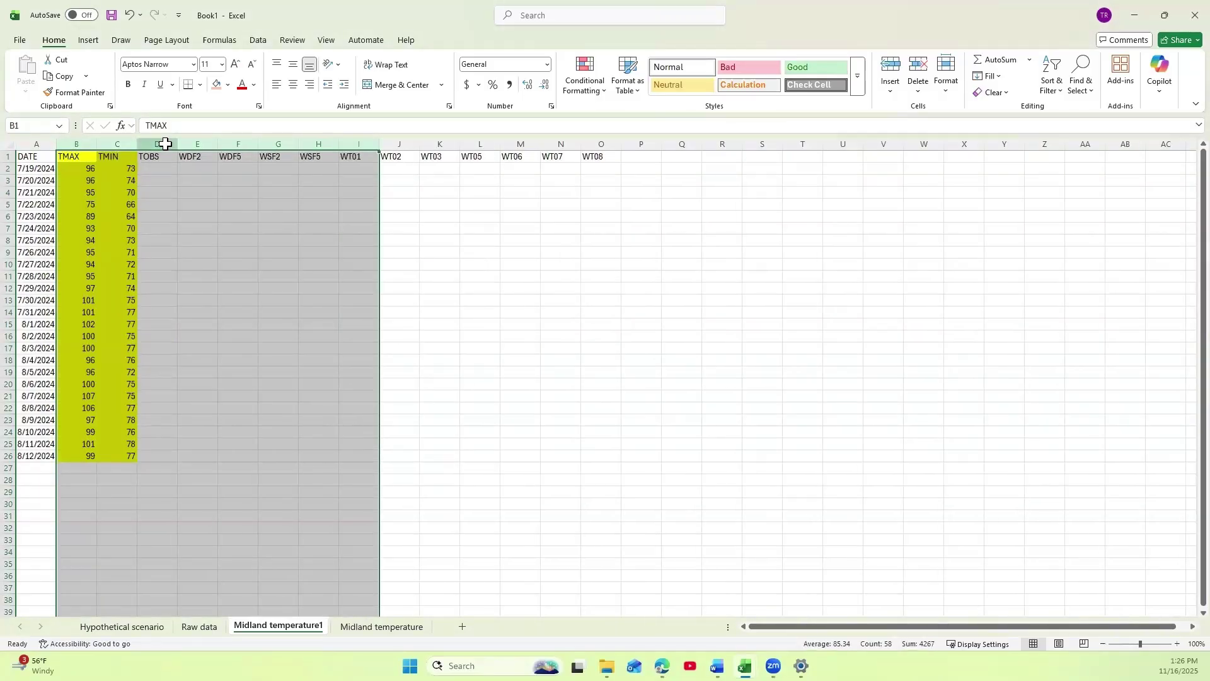
# Delete the unneeded columns from TOBS through WT08 on the Midland temperature1 sheet.
pyautogui.moveTo(165, 143); pyautogui.dragTo(562, 148)
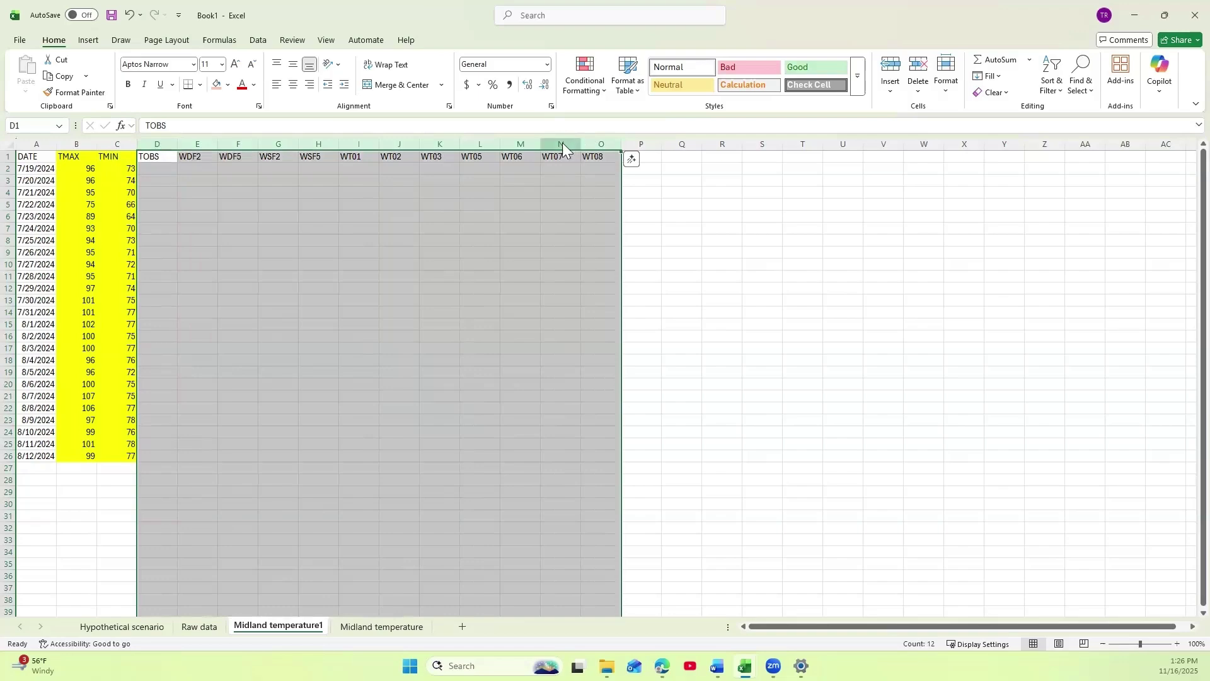
pyautogui.rightClick(562, 149)
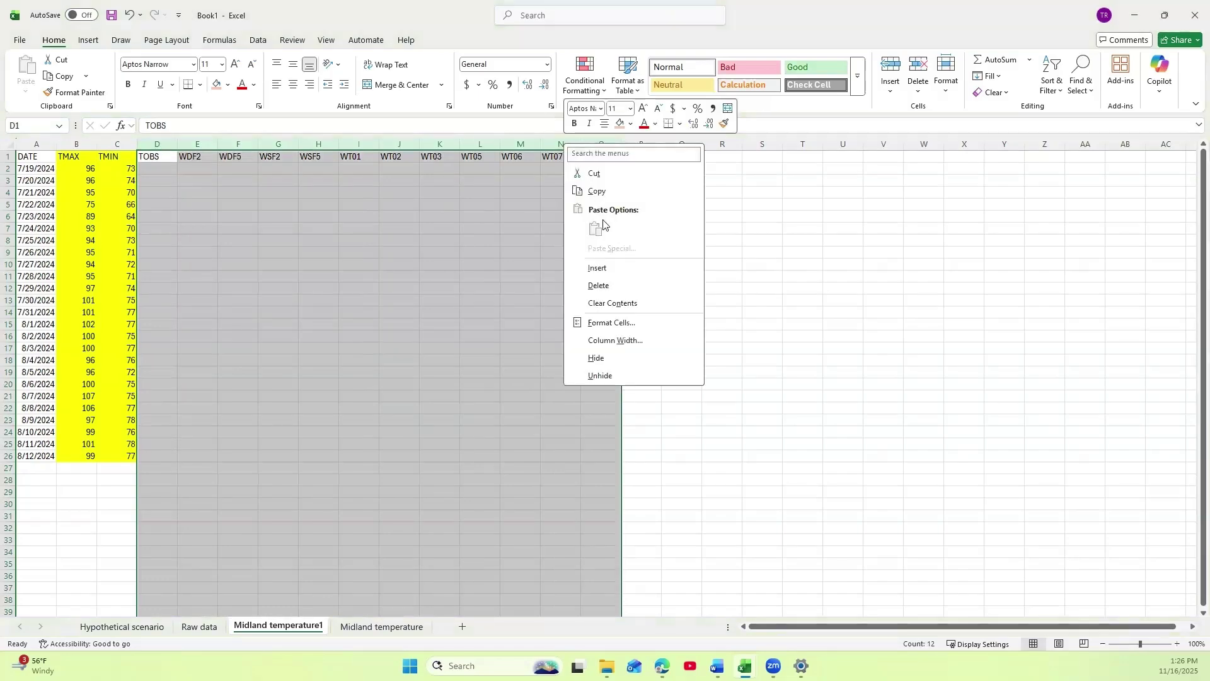
pyautogui.click(603, 279)
pyautogui.click(141, 156)
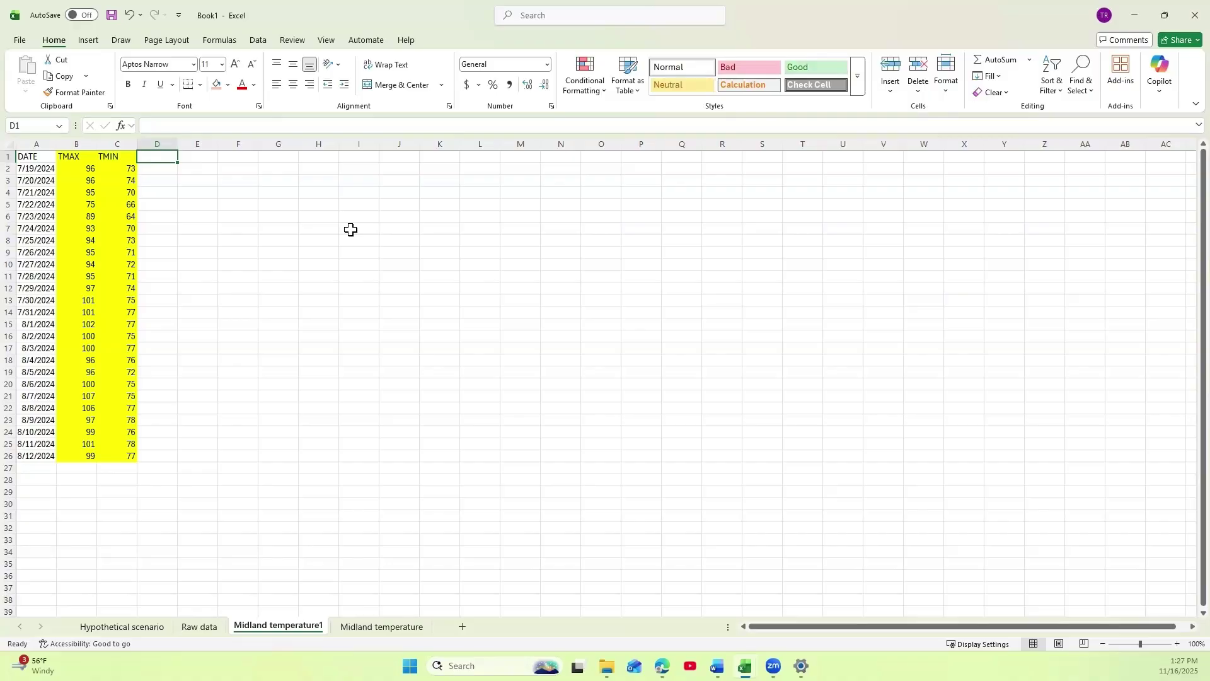
# Sort the temperature table by DATE from newest to oldest, expanding the selection to include the adjacent columns.
pyautogui.click(39, 145)
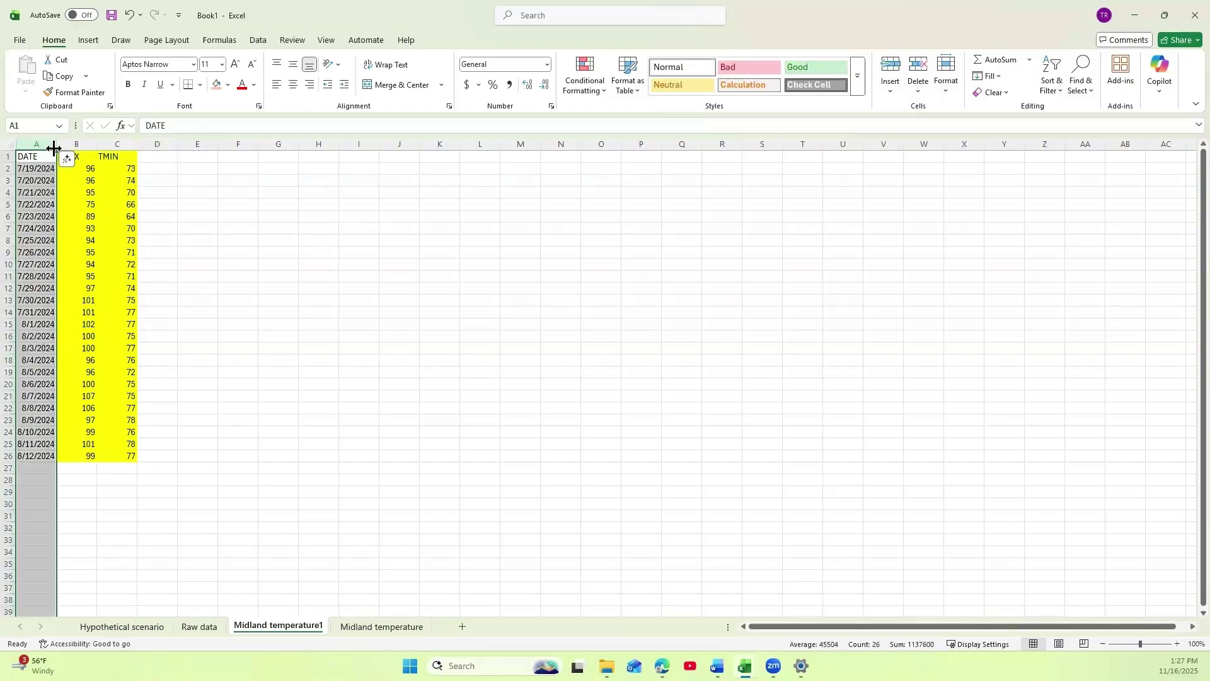
pyautogui.click(258, 39)
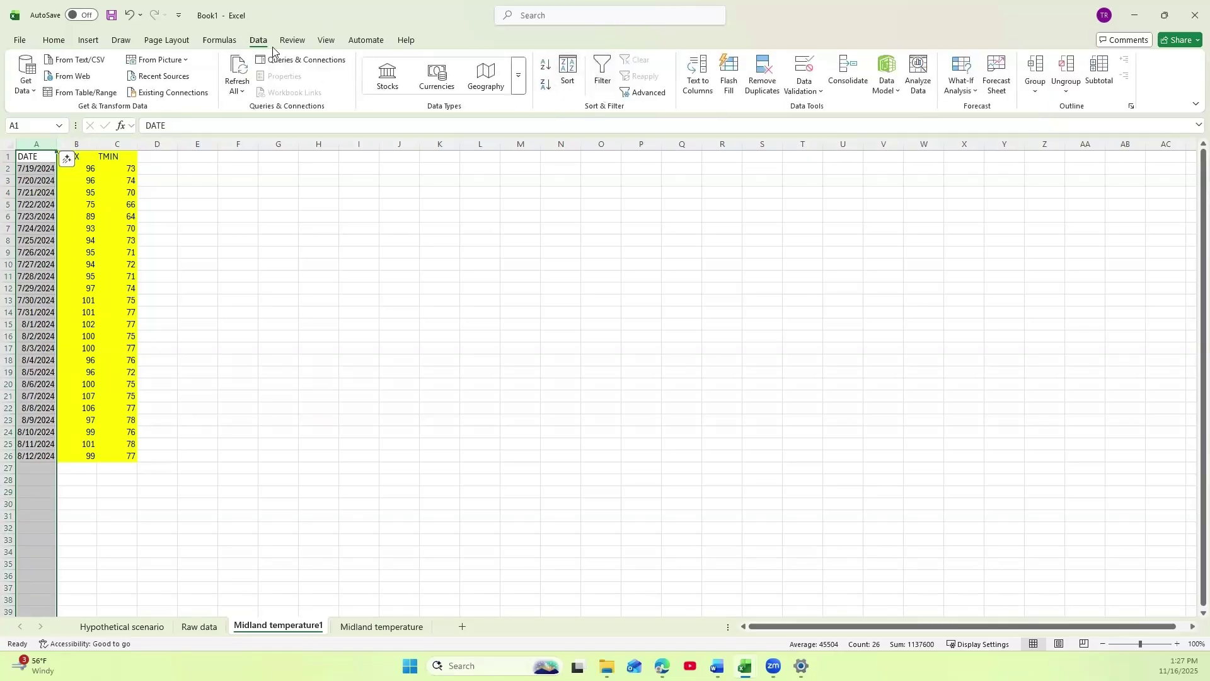
pyautogui.click(546, 86)
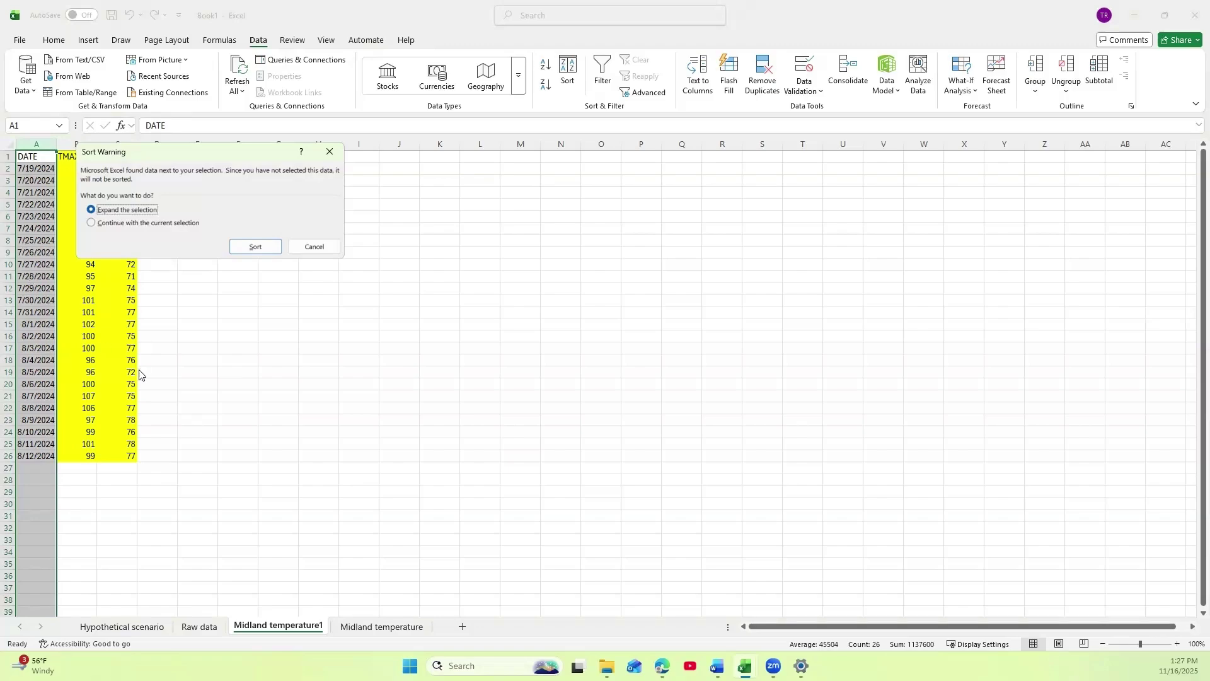
pyautogui.click(264, 248)
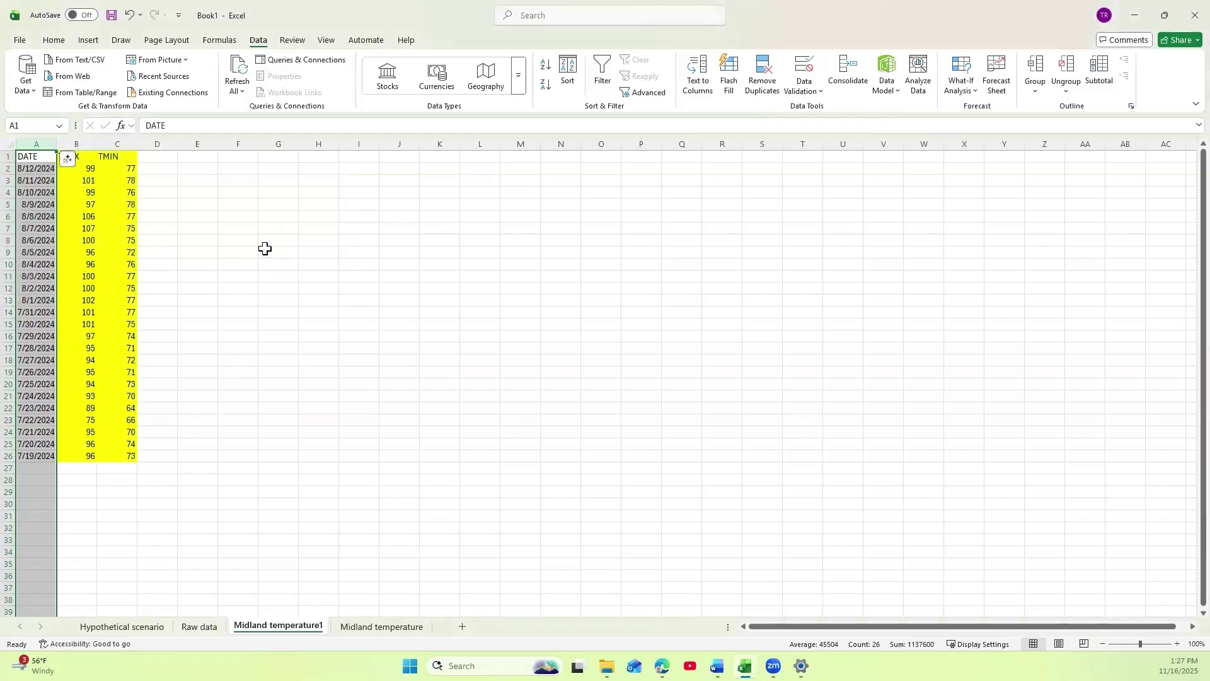
pyautogui.click(162, 192)
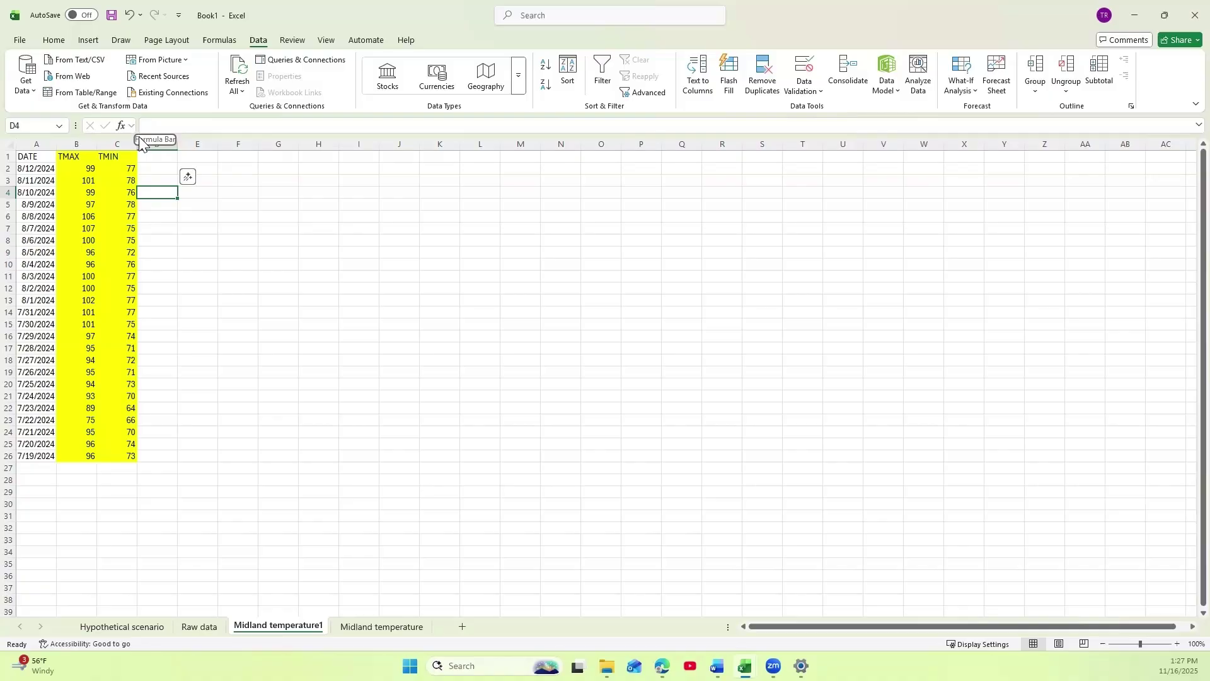
# Rename the two temperature headers in B1 and C1 as TMAX F and TMIN F.
pyautogui.doubleClick(95, 157)
pyautogui.write('F')
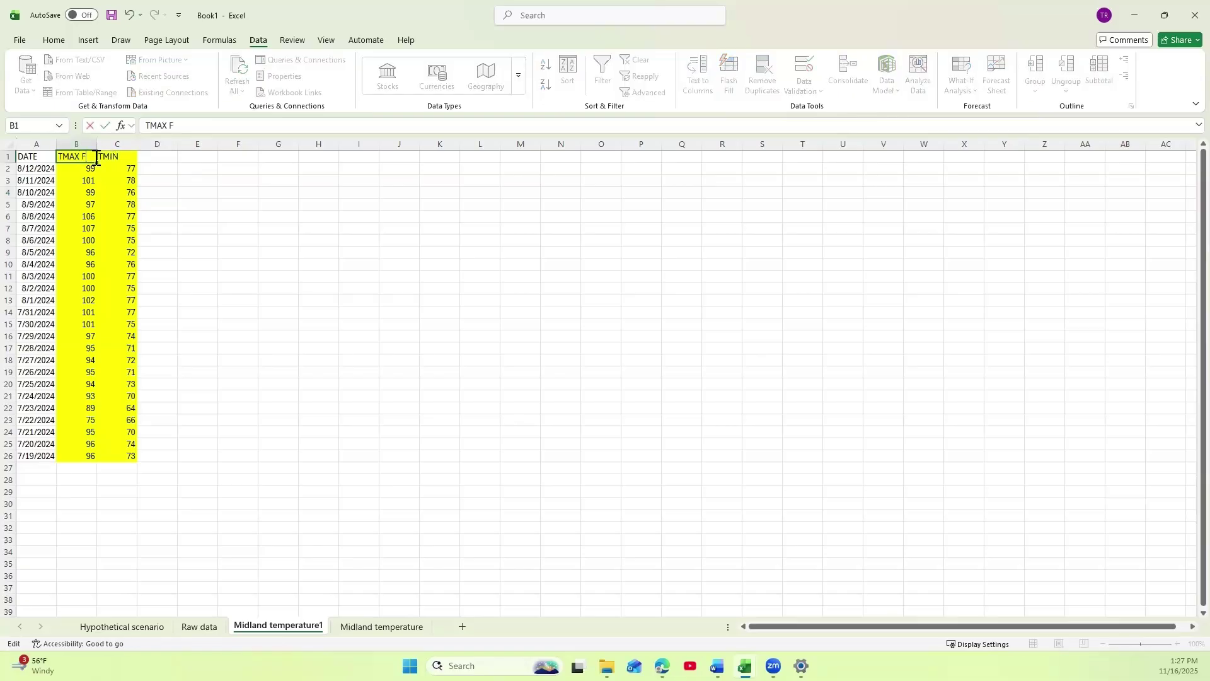
pyautogui.doubleClick(130, 157)
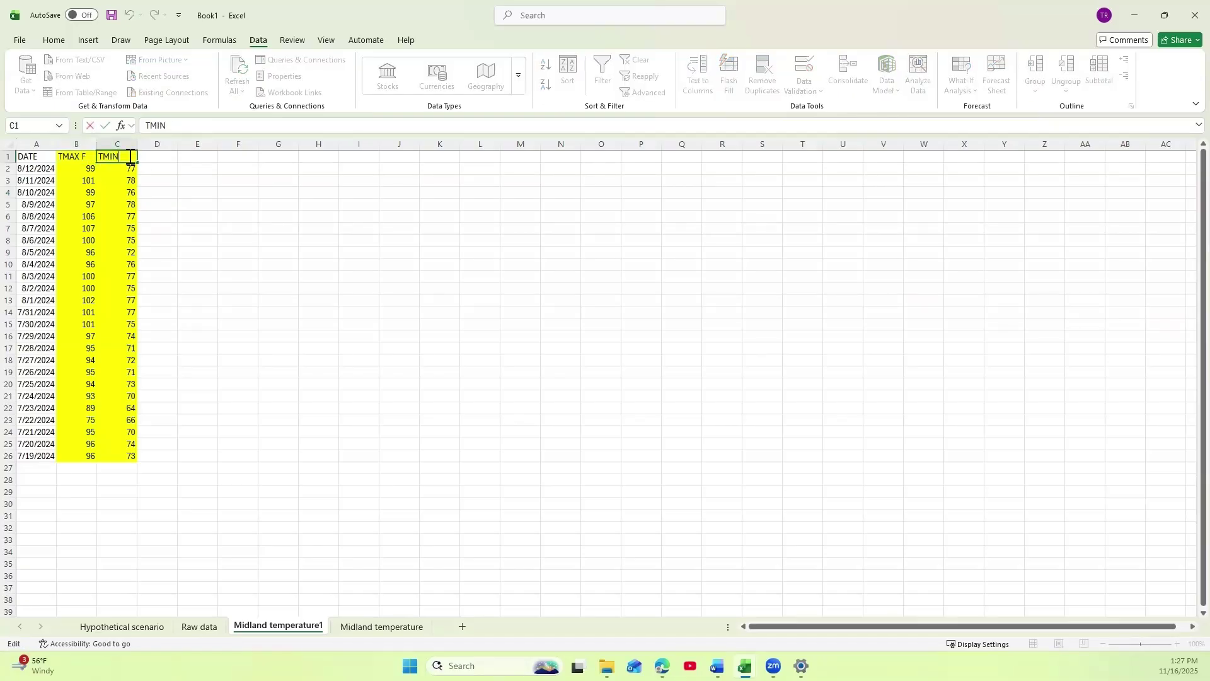
pyautogui.write('F')
# Add the headers Tmax C in D1 and Tmin C in E1.
pyautogui.click(172, 153)
pyautogui.write('T')
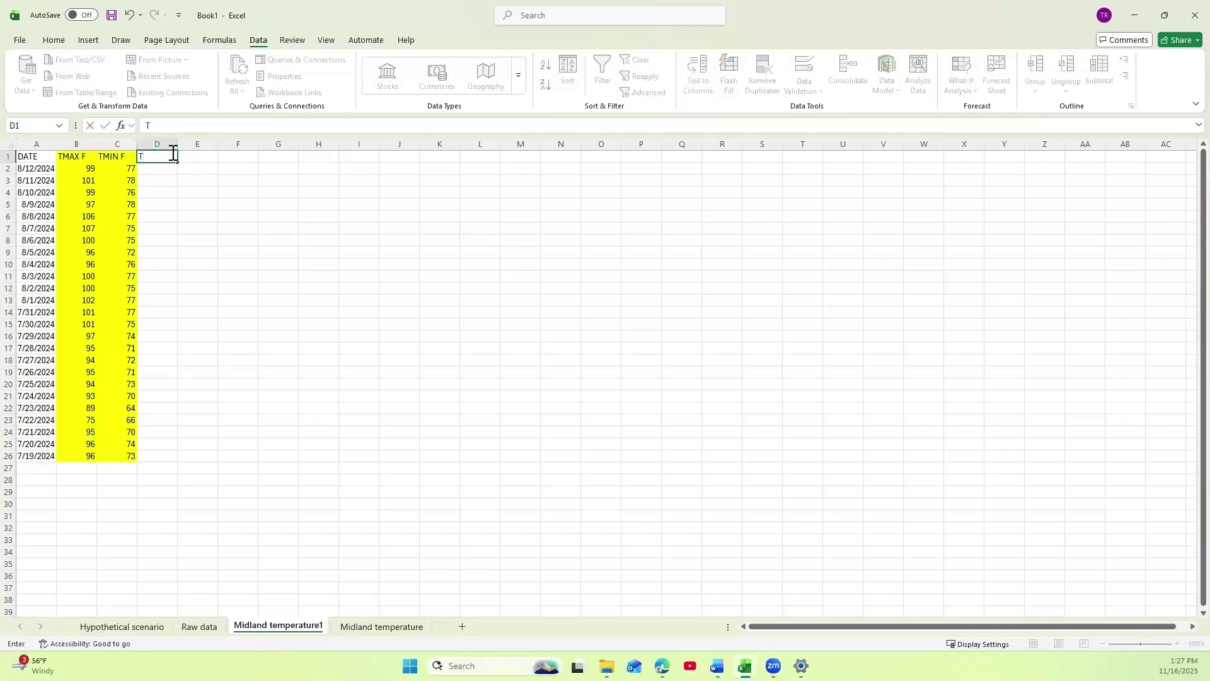
pyautogui.write('max C')
pyautogui.click(201, 156)
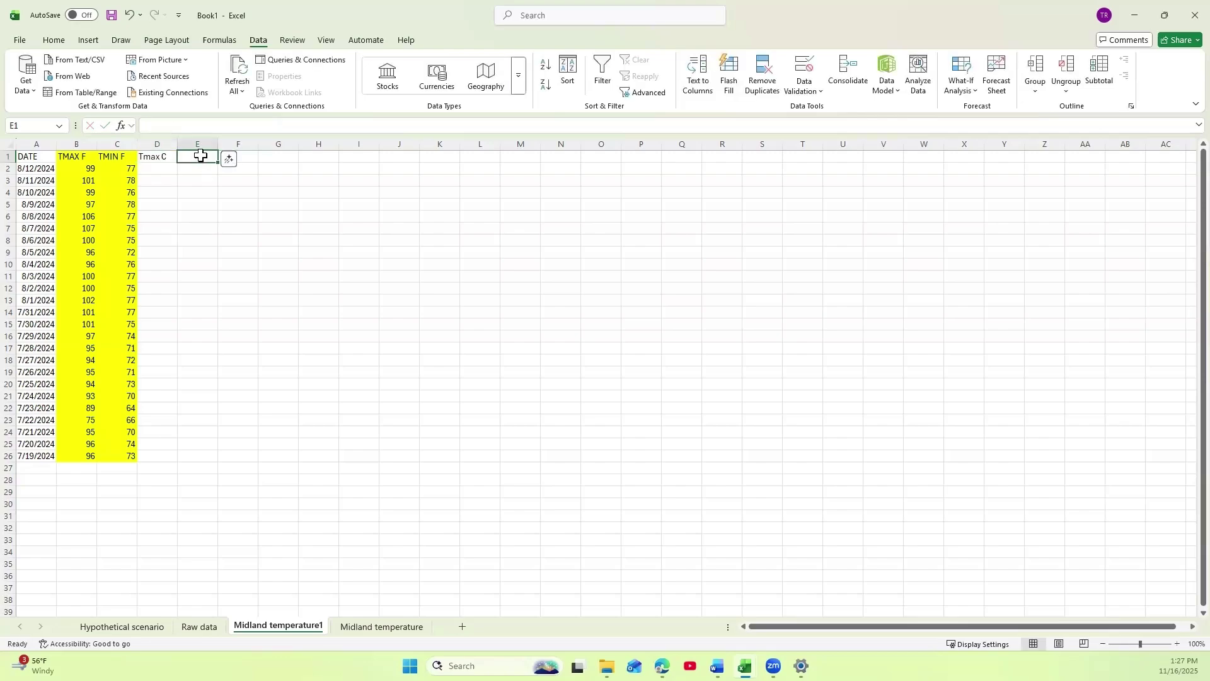
pyautogui.write('Tmin')
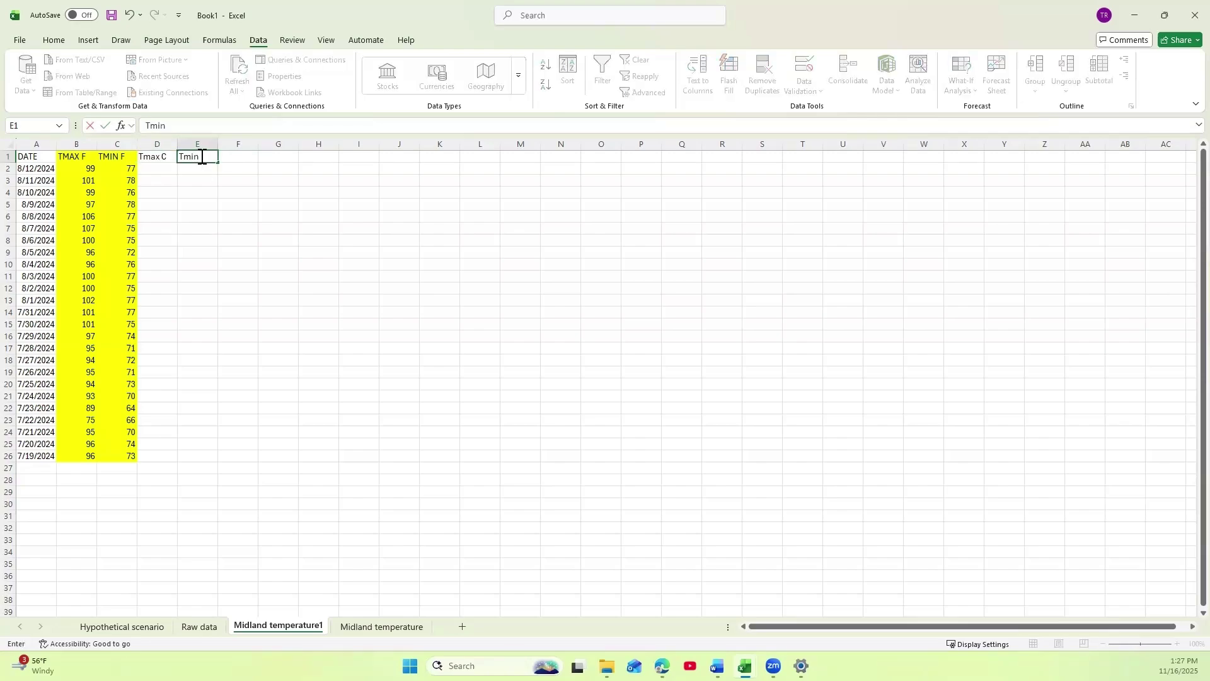
pyautogui.write(' C')
# Write the Fahrenheit-to-Celsius conversion note (F-32)/1.8 in cell G1.
pyautogui.click(281, 155)
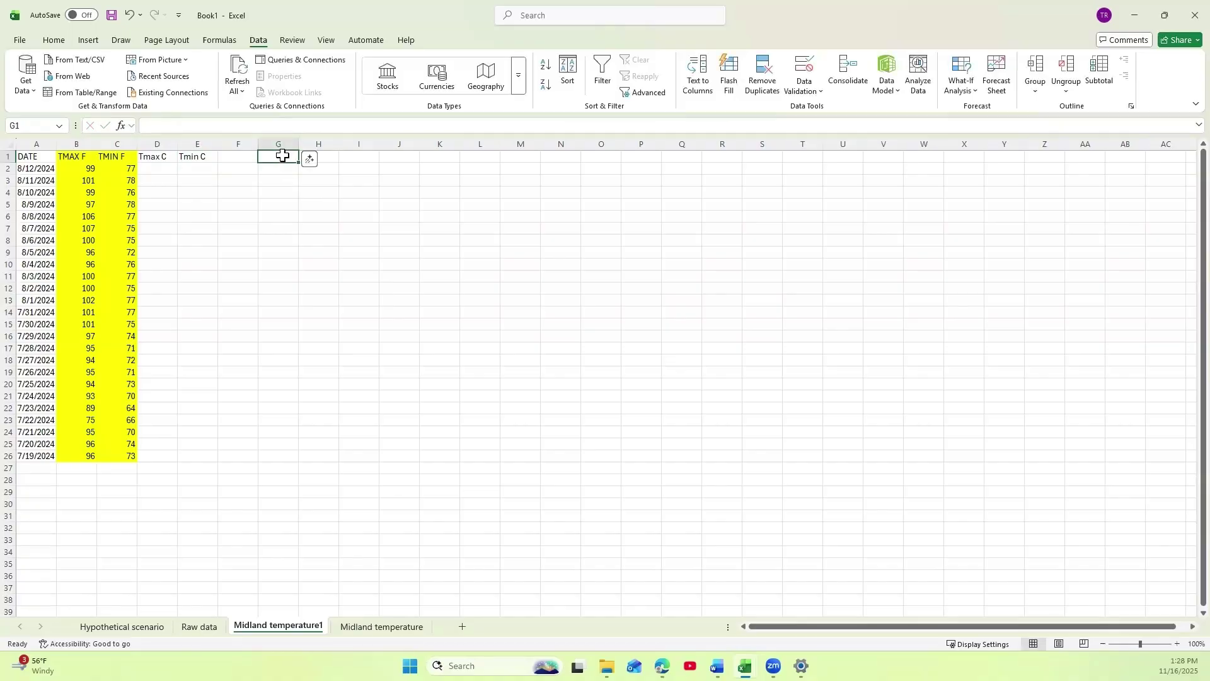
pyautogui.write('(F')
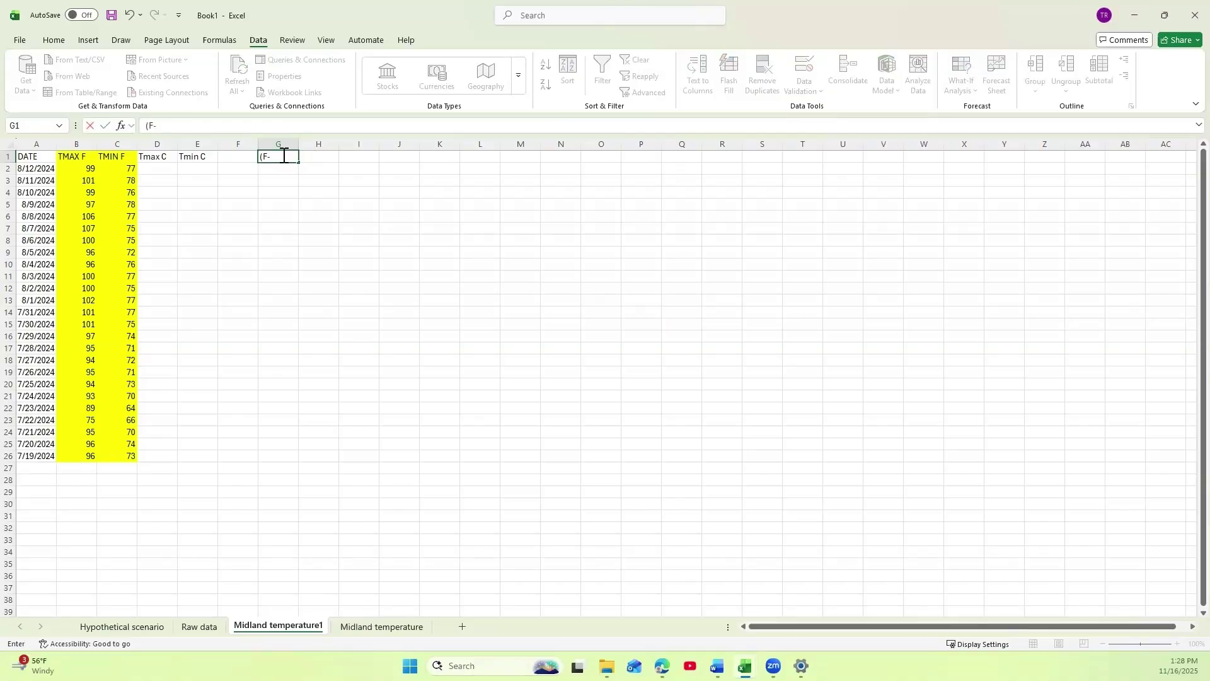
pyautogui.write('-32)/1.8')
pyautogui.press('Return')
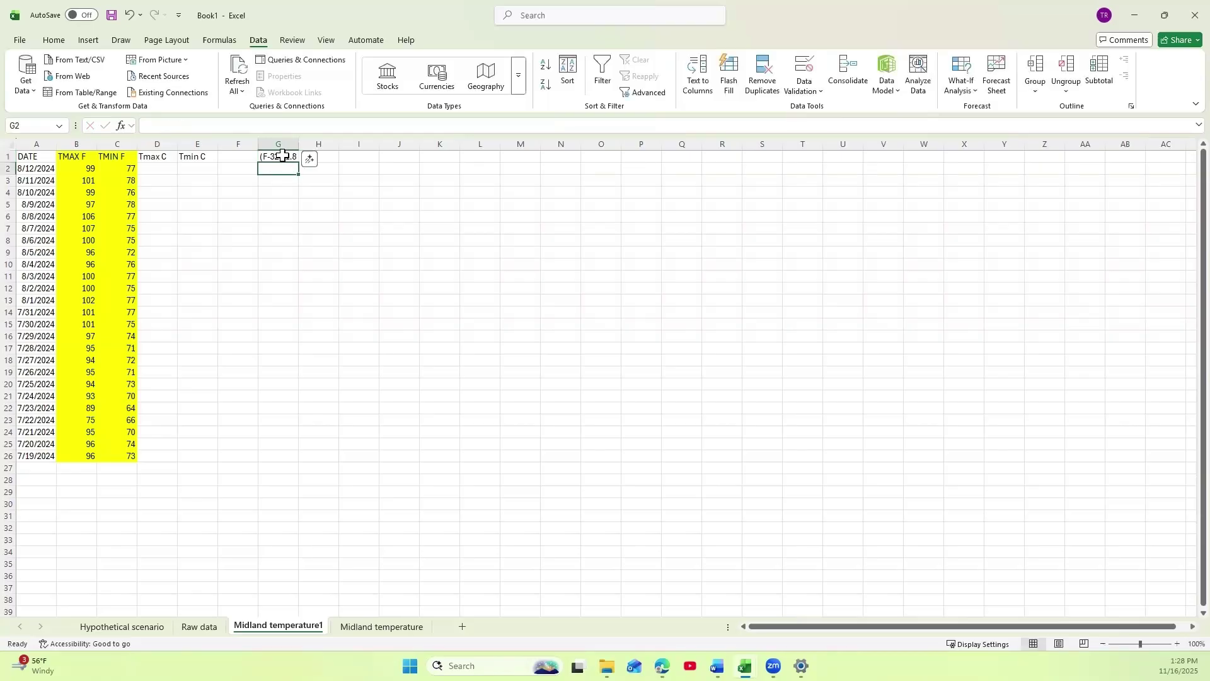
# Enter =(B2-32)/1.8 in D2 and fill the formula across the Tmax C and Tmin C columns through row 26.
pyautogui.click(162, 169)
pyautogui.write('=(')
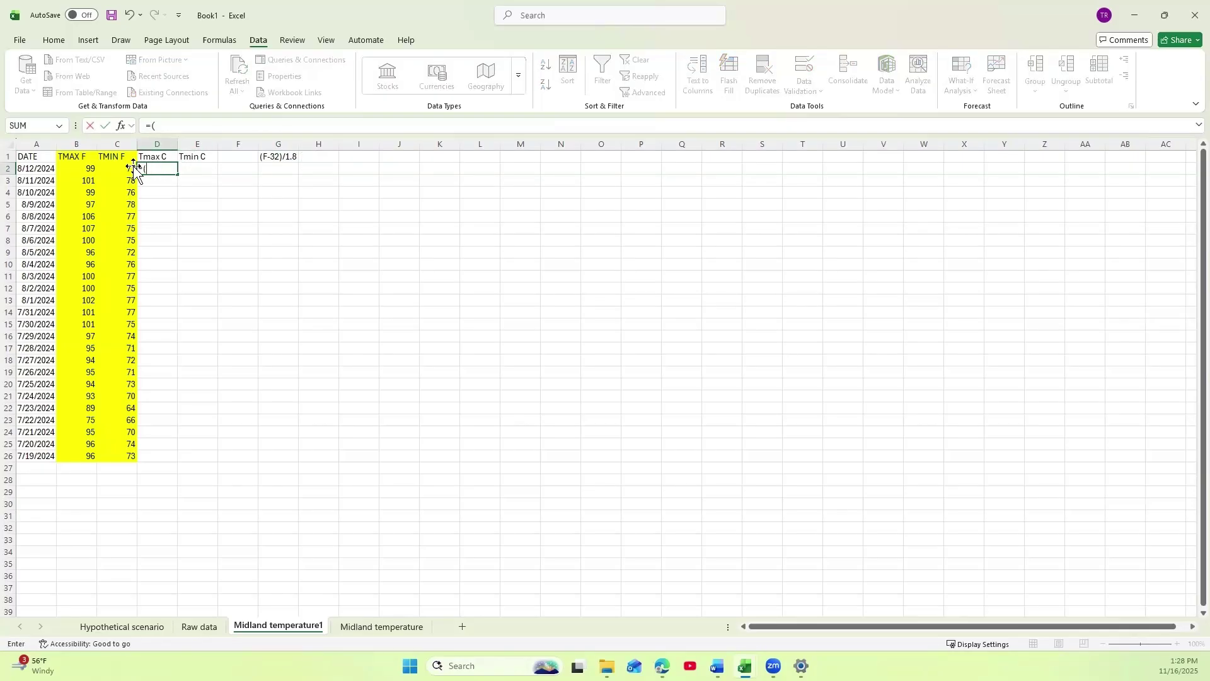
pyautogui.click(79, 167)
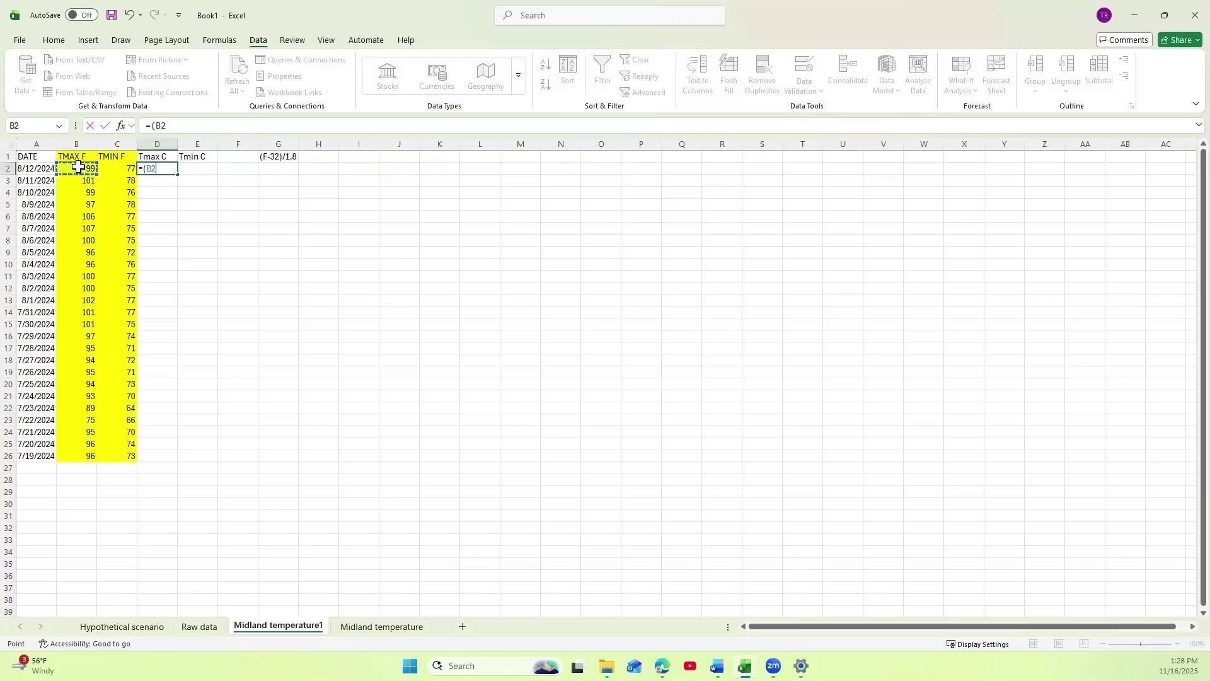
pyautogui.write('-32)/1.8')
pyautogui.press('Return')
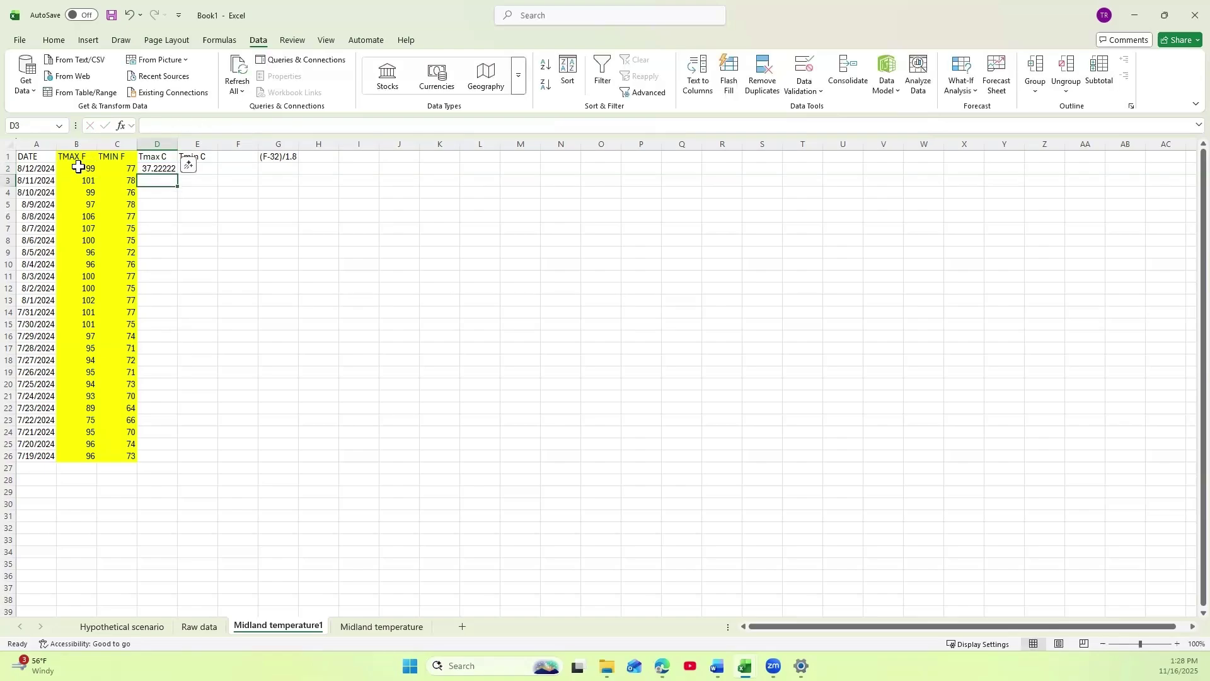
pyautogui.click(159, 169)
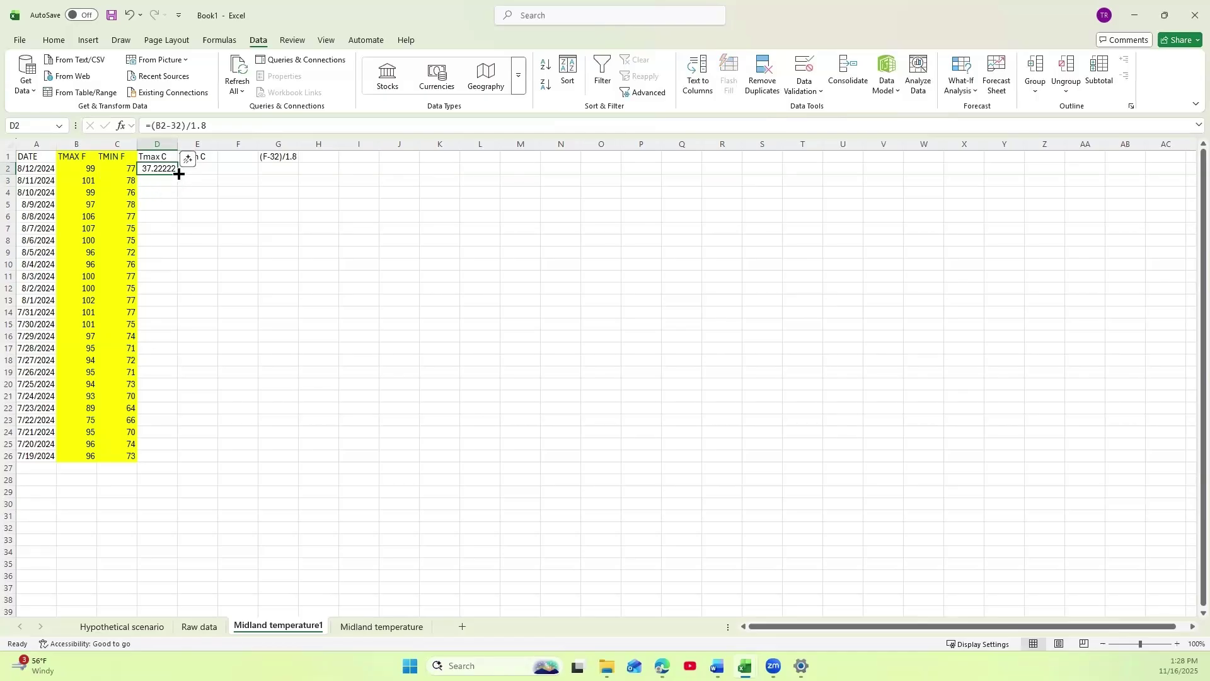
pyautogui.moveTo(179, 175); pyautogui.dragTo(208, 455)
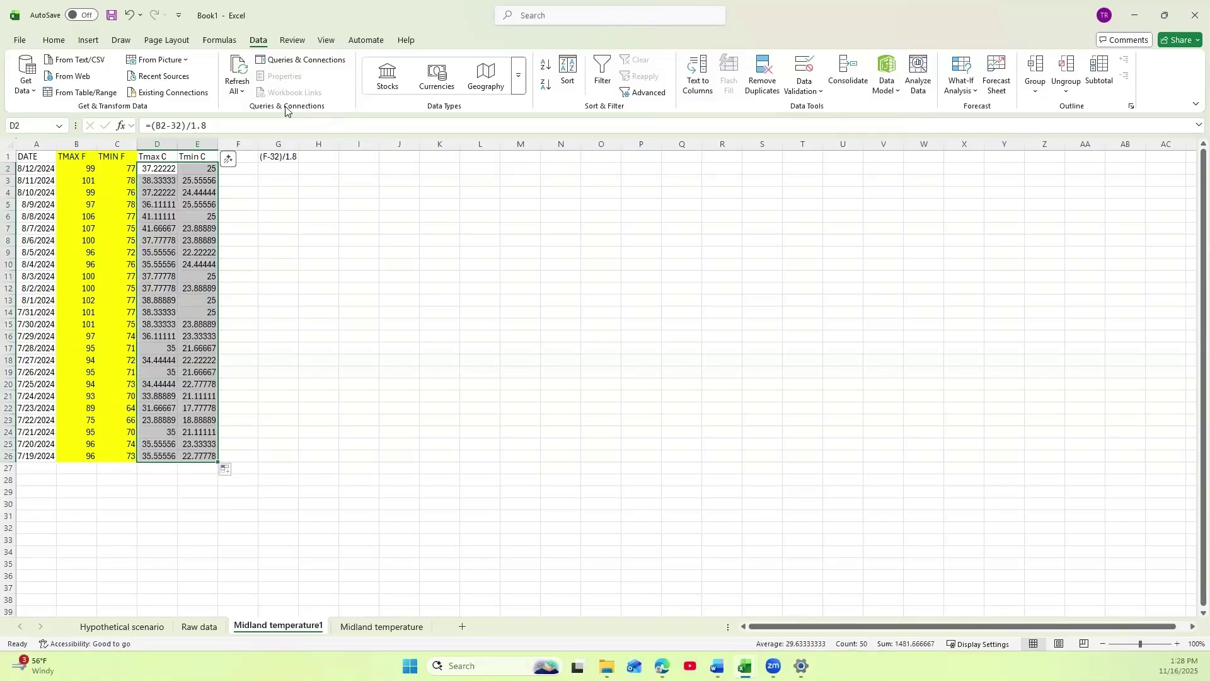
# Reduce the Celsius values in D2:E26 to two decimal places.
pyautogui.click(54, 39)
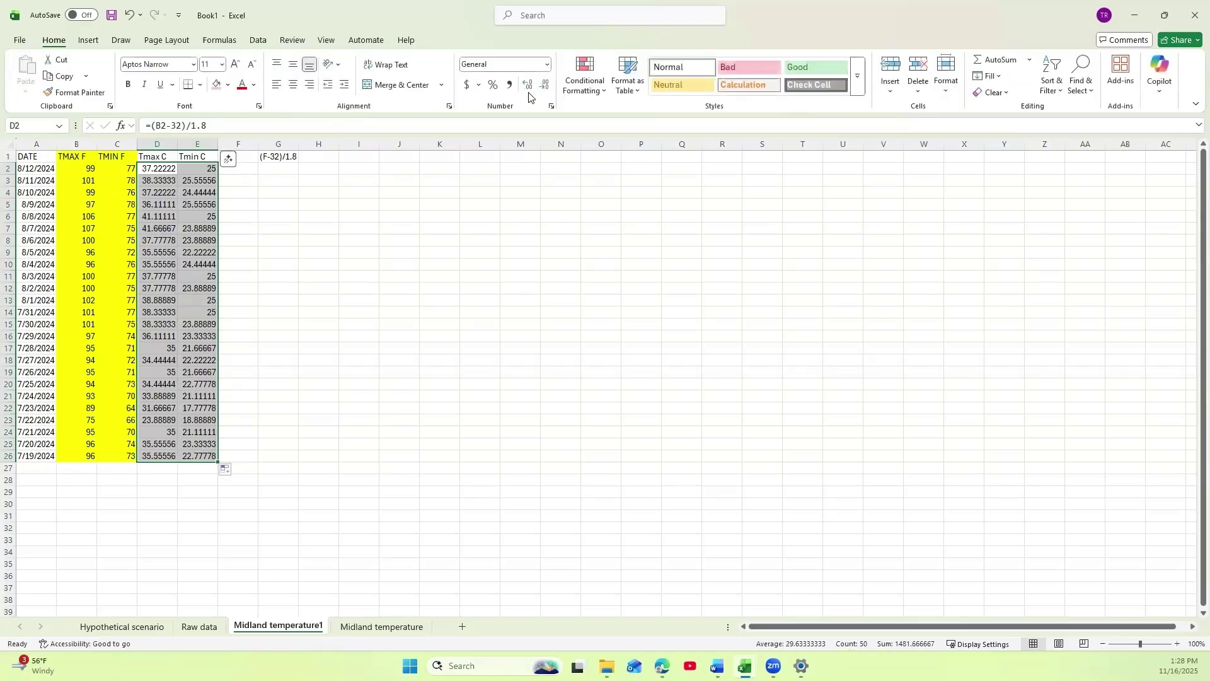
pyautogui.click(546, 87)
pyautogui.click(547, 87)
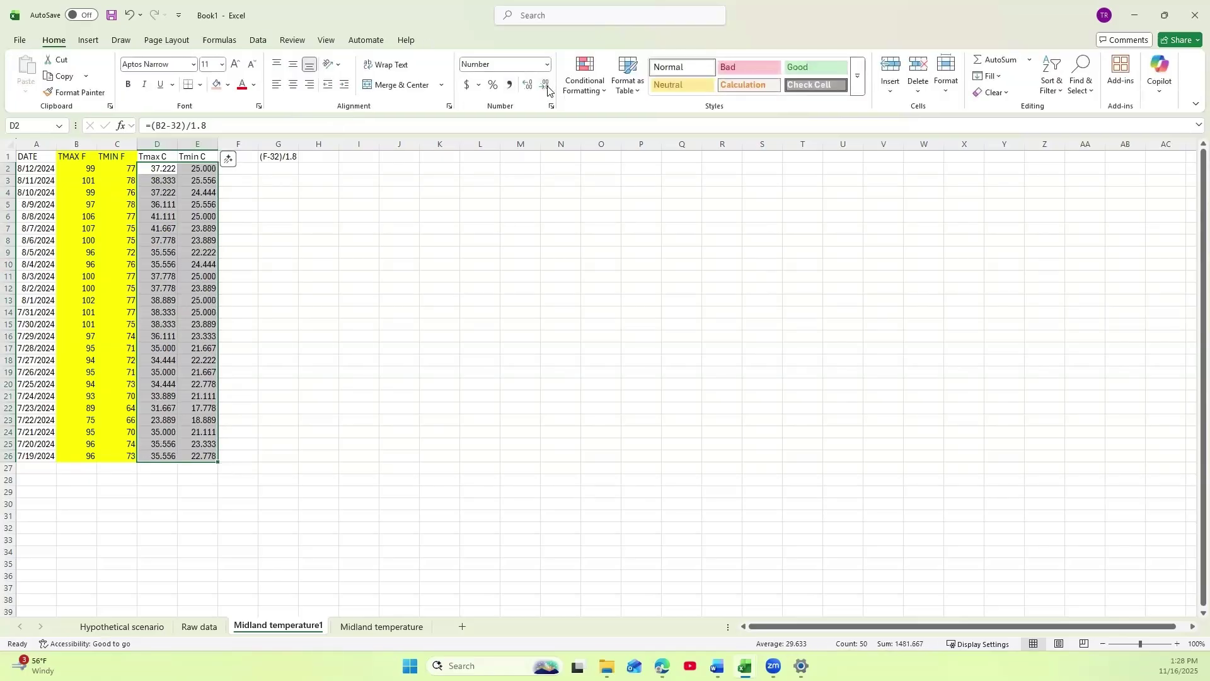
pyautogui.click(546, 87)
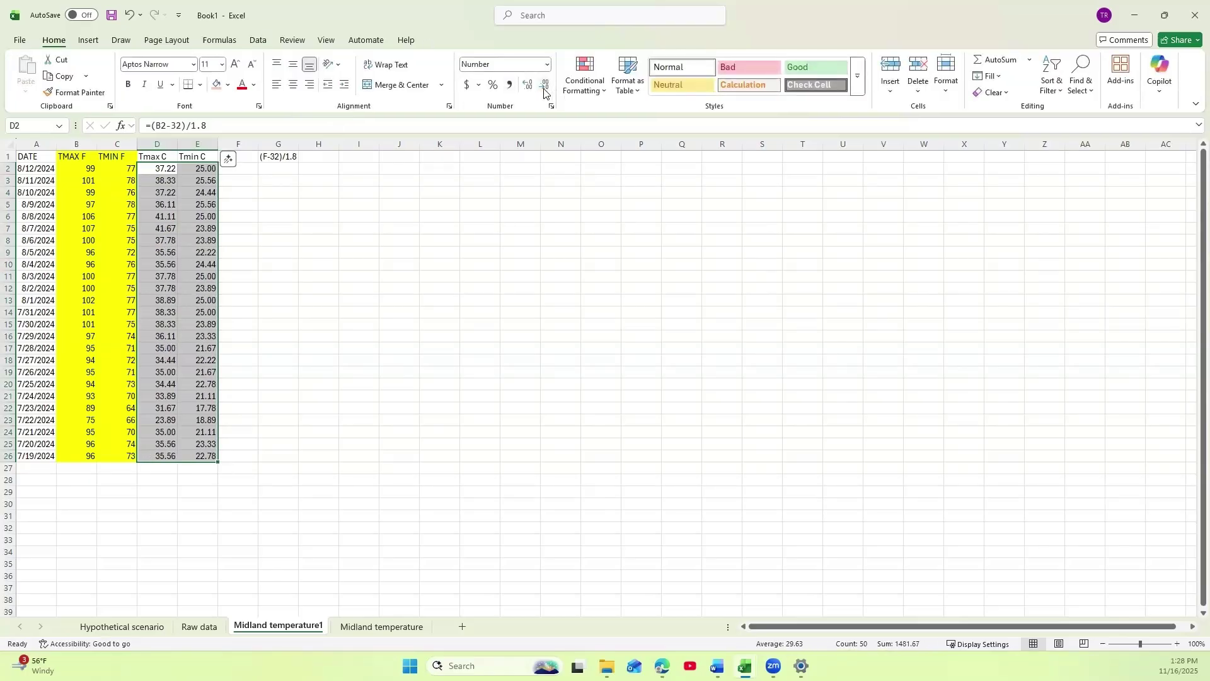
pyautogui.click(240, 203)
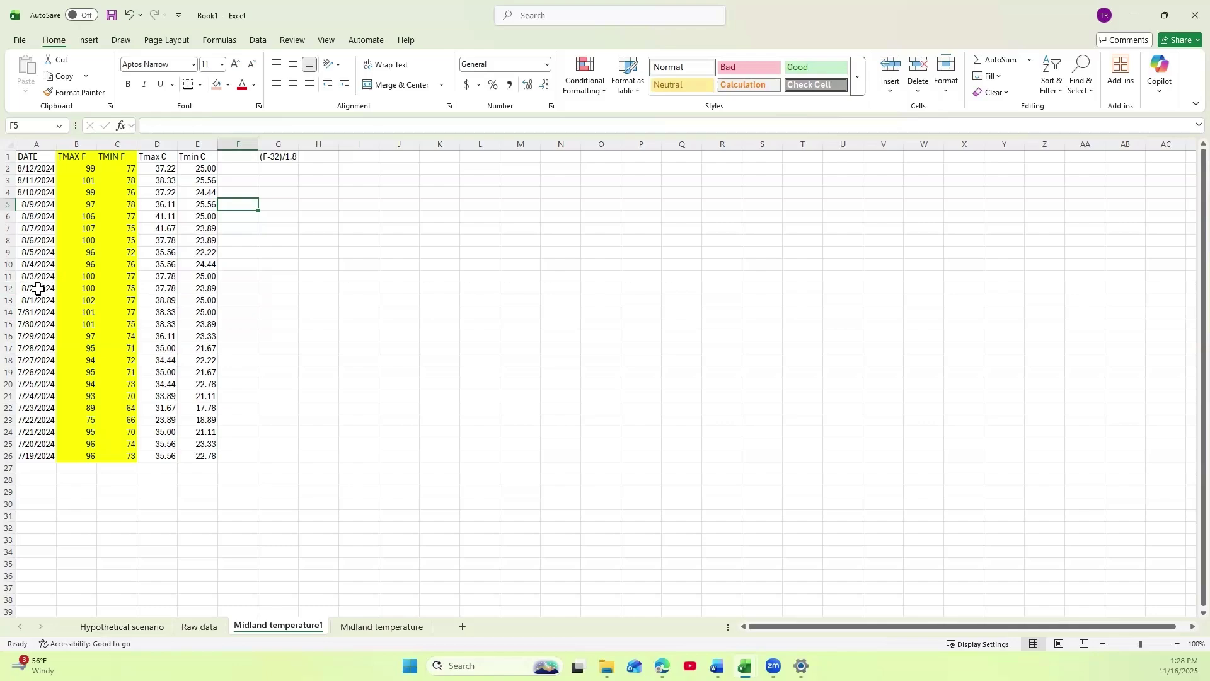
# Fill the 8/2/2024 row from DATE through Tmin C with standard red.
pyautogui.moveTo(38, 288); pyautogui.dragTo(204, 287)
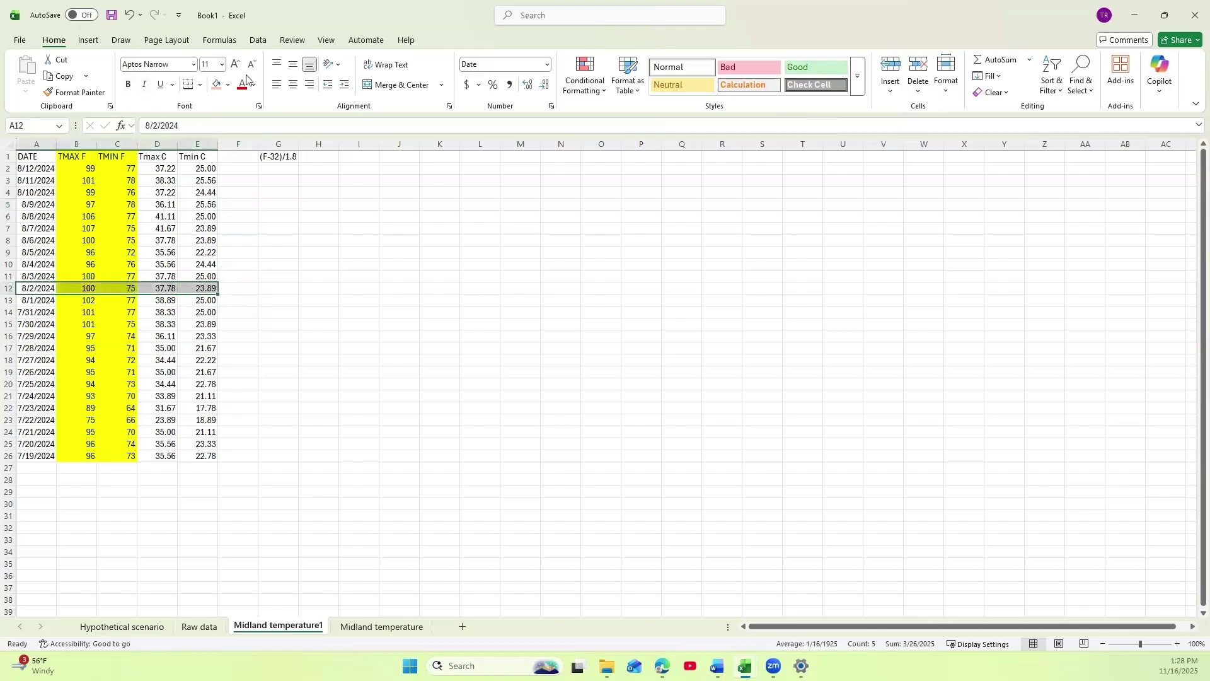
pyautogui.click(228, 87)
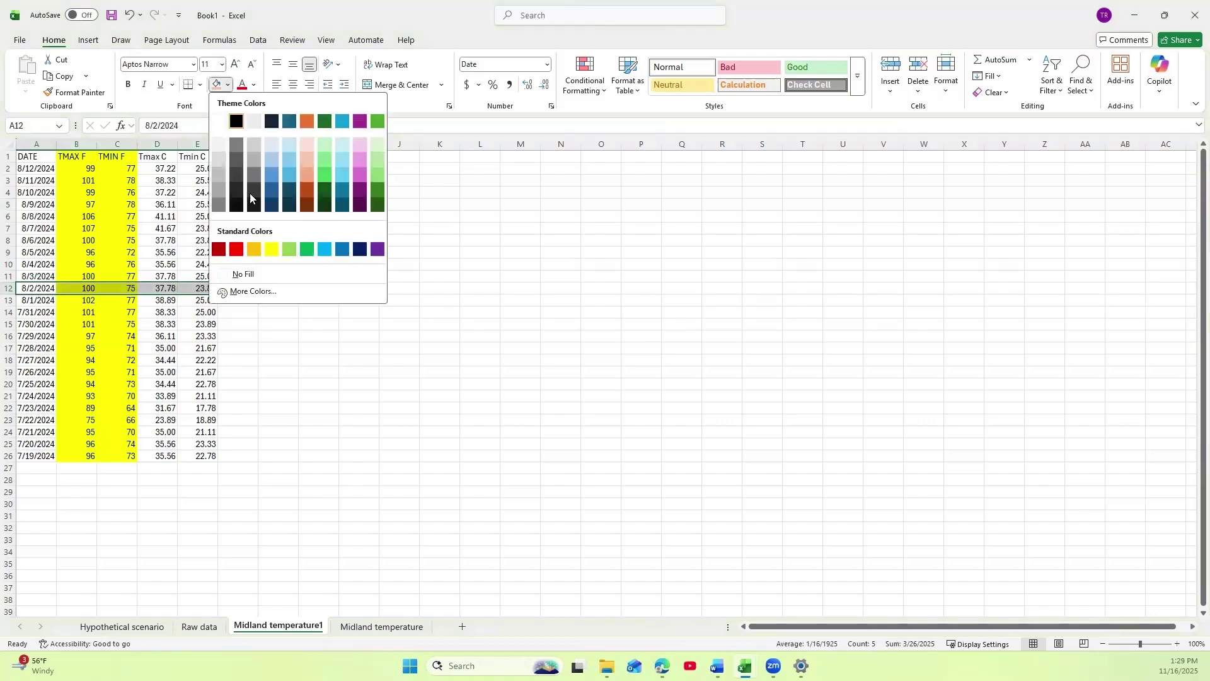
pyautogui.click(233, 247)
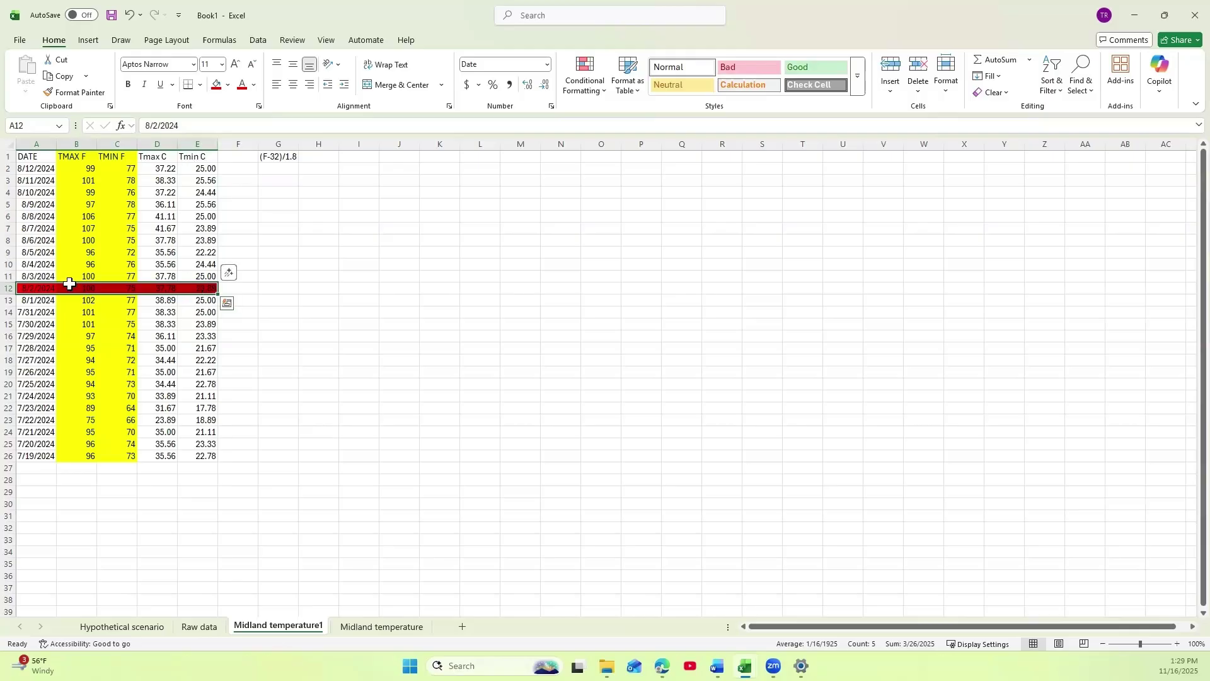
# Delete the rows for 8/3/2024 through 8/12/2024 above the red row.
pyautogui.moveTo(8, 276); pyautogui.dragTo(25, 176)
pyautogui.rightClick(29, 175)
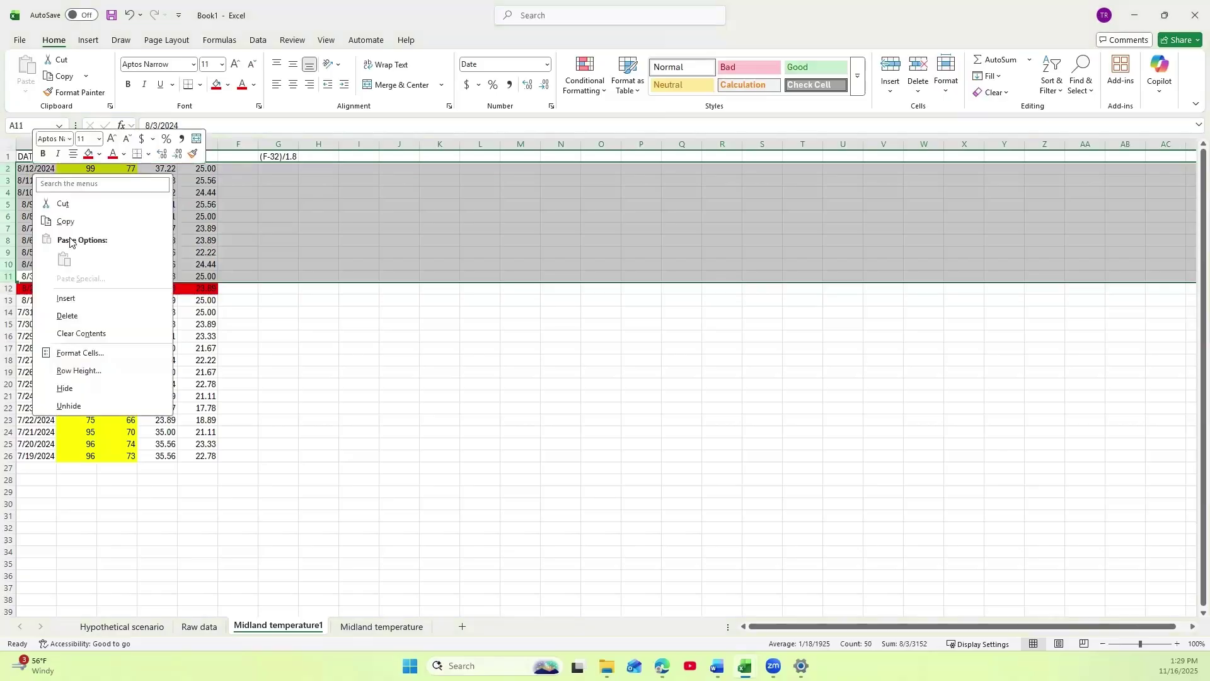
pyautogui.click(84, 314)
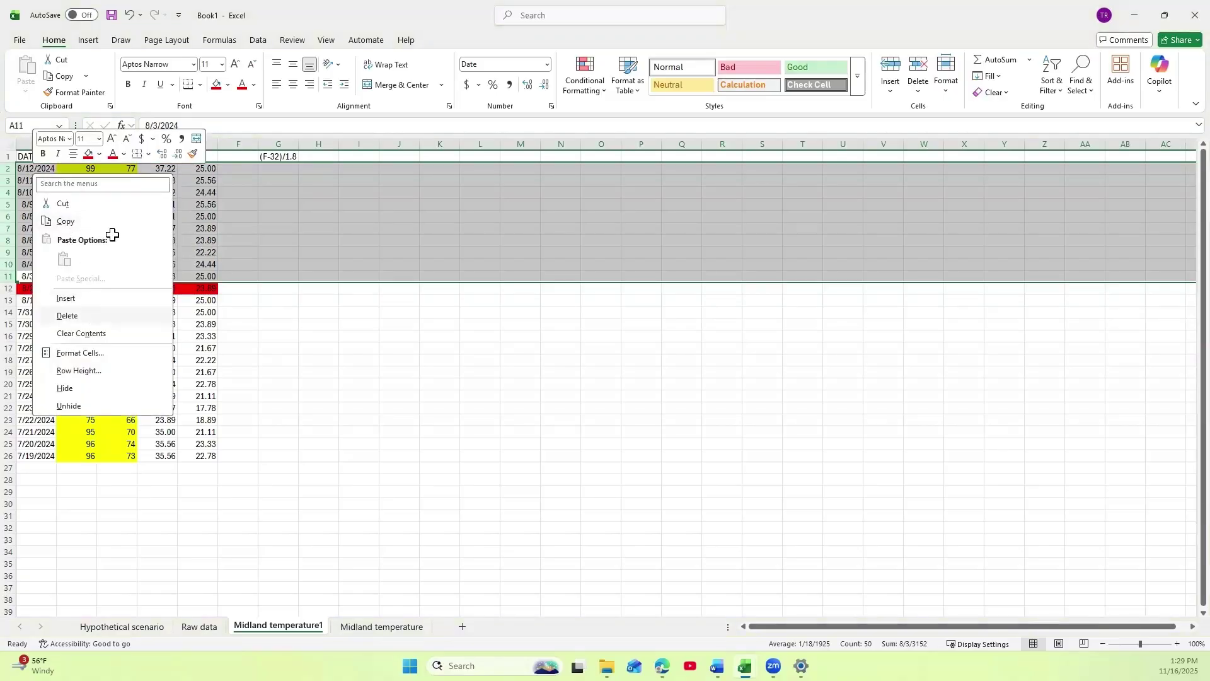
pyautogui.click(238, 168)
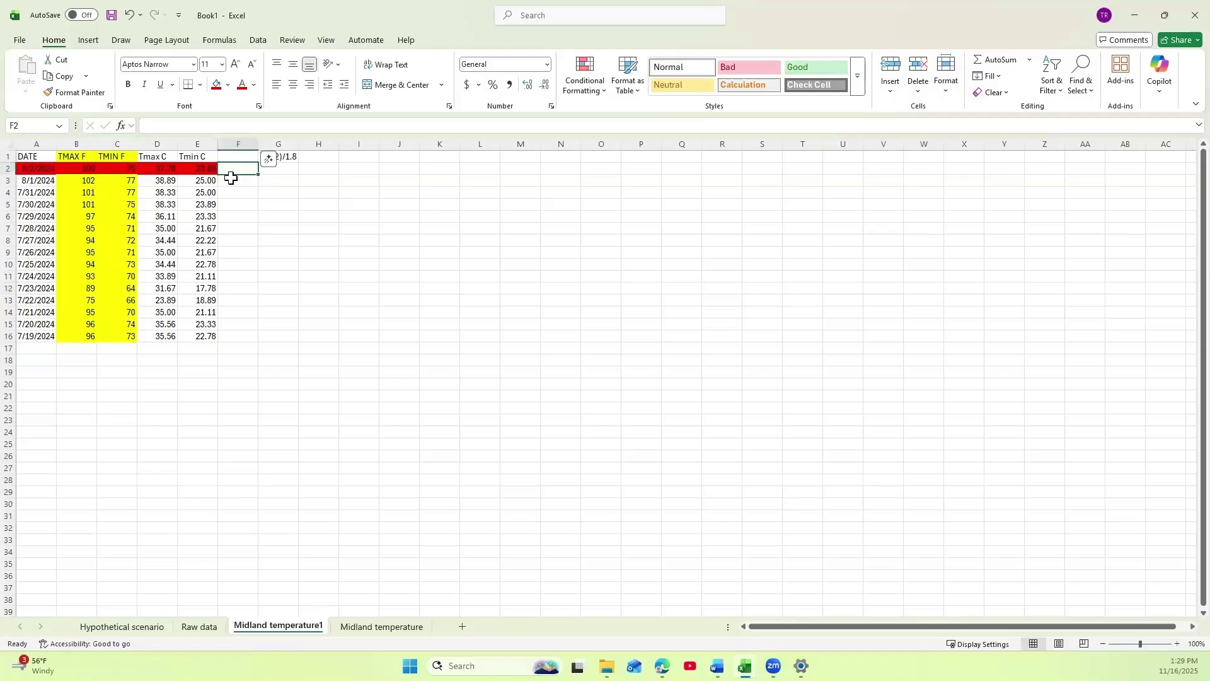
# Check the body discovery details on the Hypothetical scenario sheet, and return to the Midland temperature1 sheet.
pyautogui.click(228, 180)
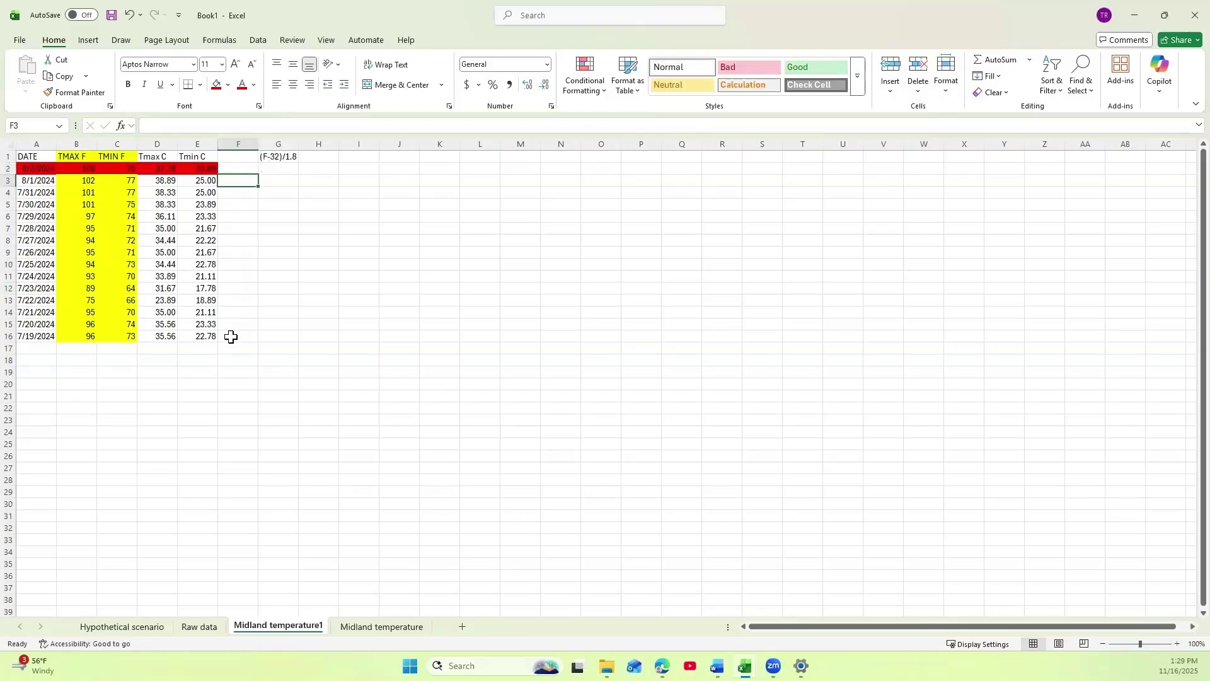
pyautogui.click(233, 170)
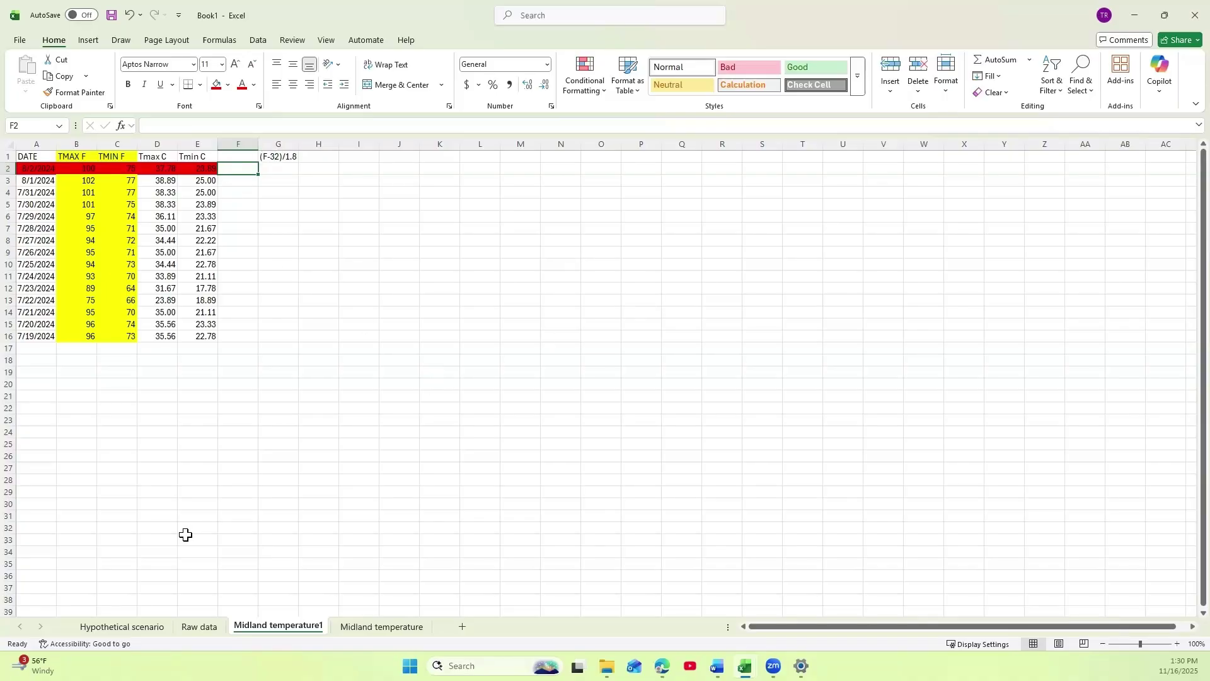
pyautogui.click(133, 626)
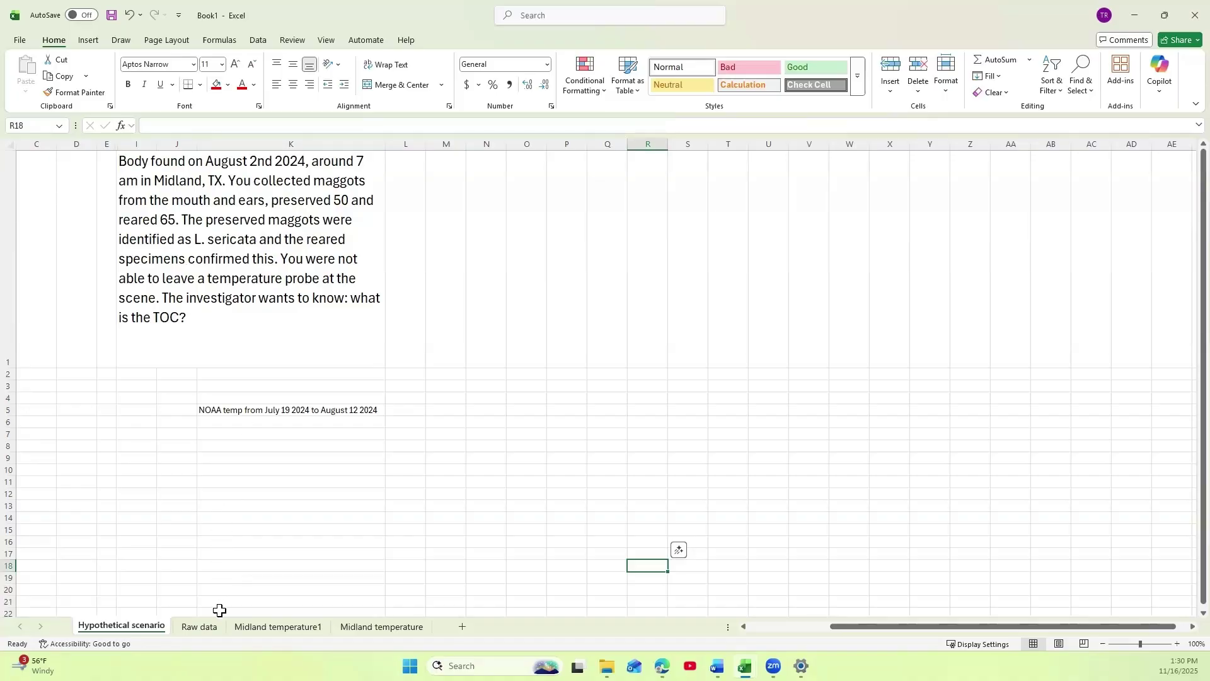
pyautogui.click(260, 630)
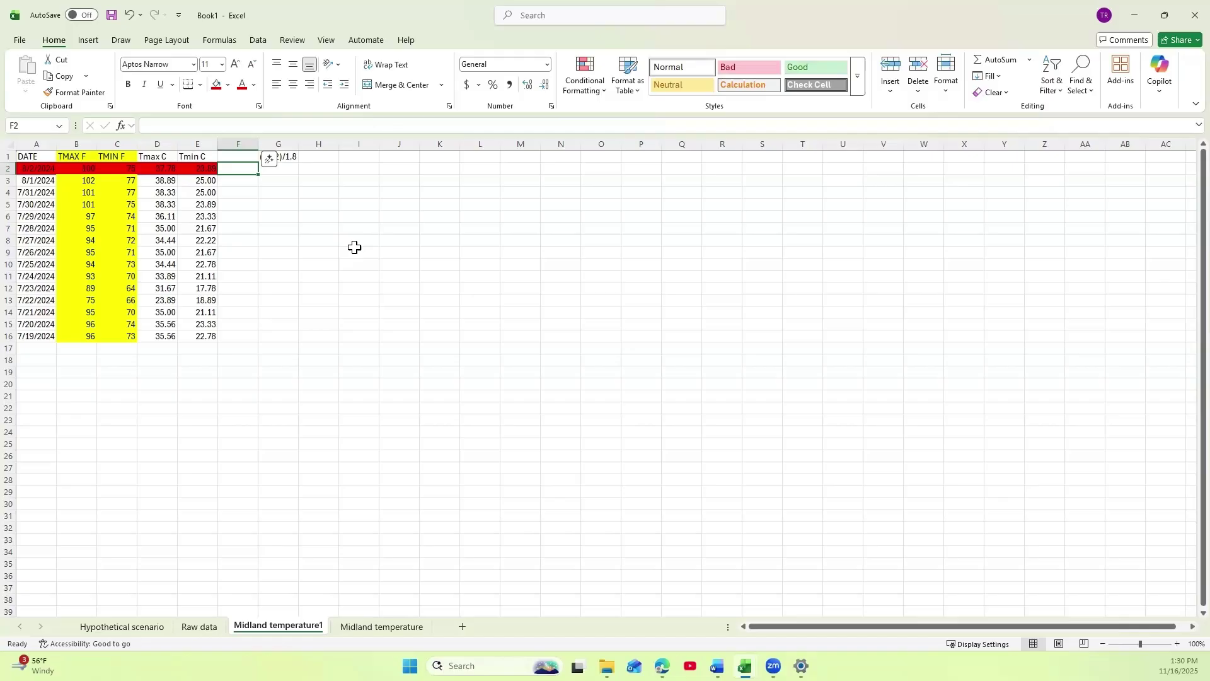
# Delete the Fahrenheit-to-Celsius formula note in G1 and enter the heading T average in F1.
pyautogui.click(291, 158)
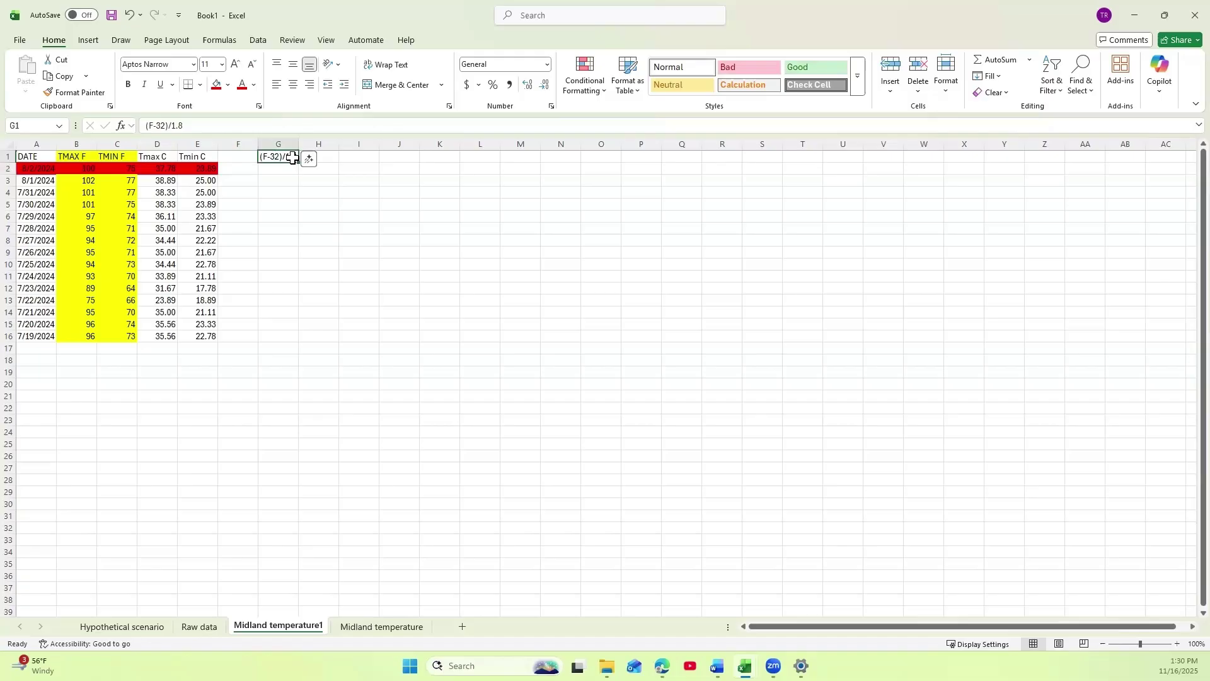
pyautogui.press('Delete')
pyautogui.click(235, 157)
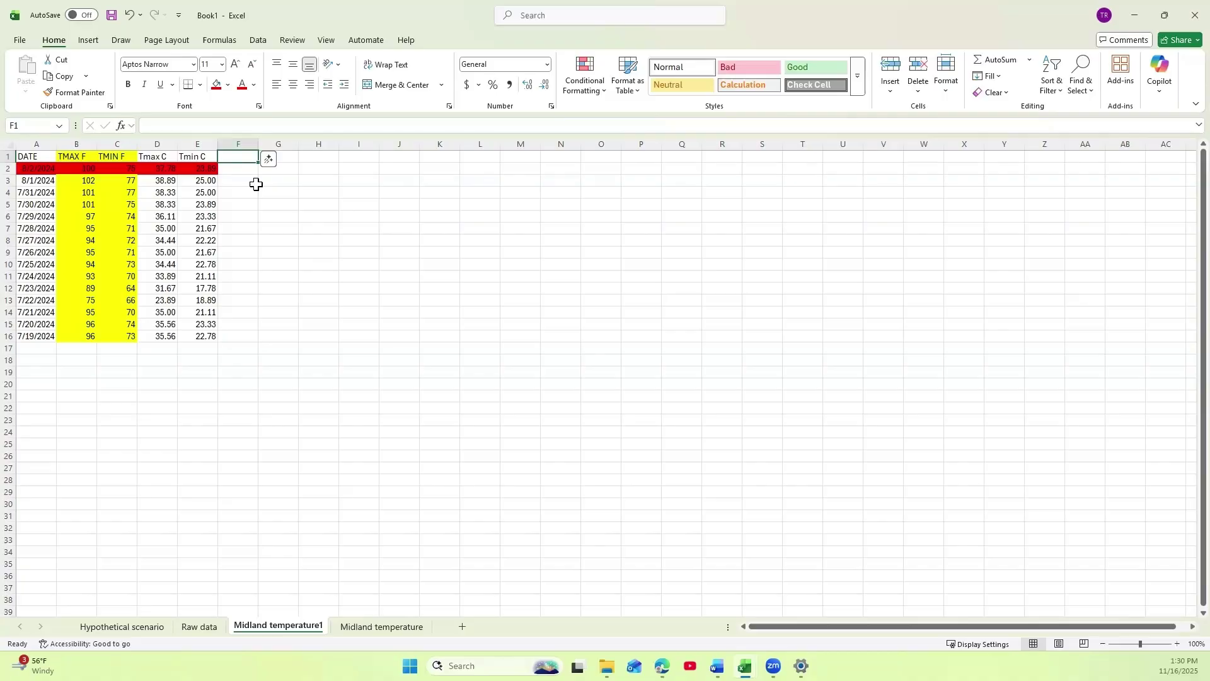
pyautogui.write('T average')
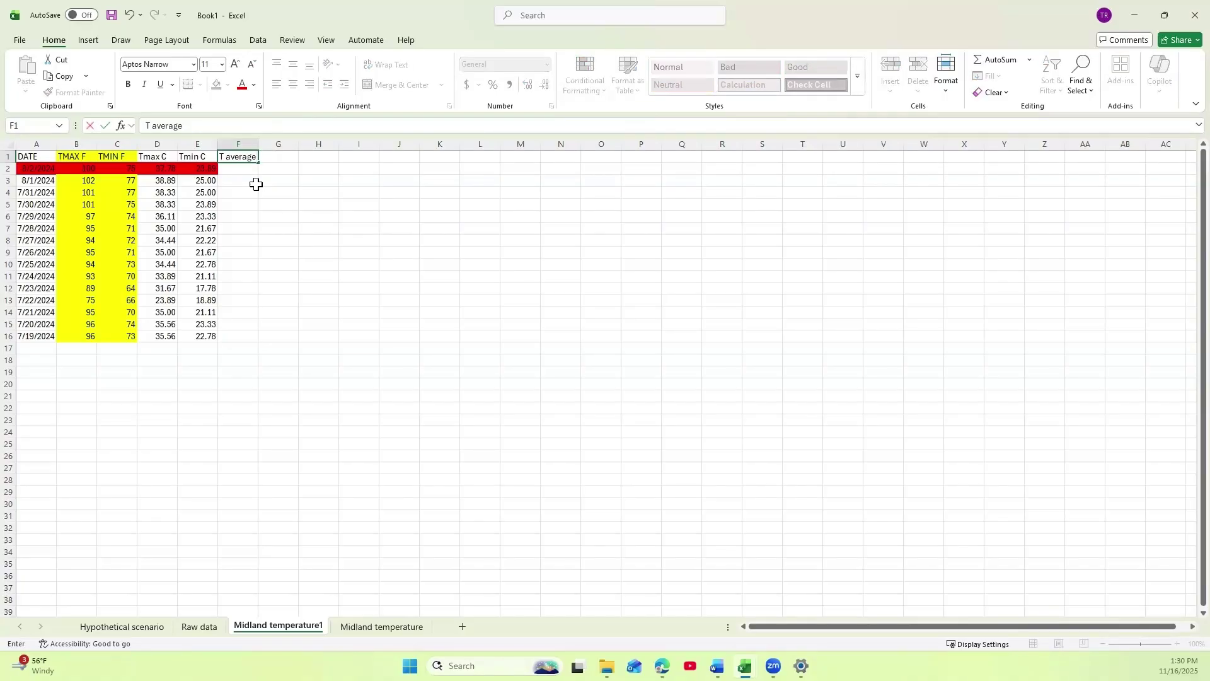
# Average Tmax C and Tmin C in F2 with =AVERAGE(D2:E2) and fill the formula down through F16.
pyautogui.click(237, 167)
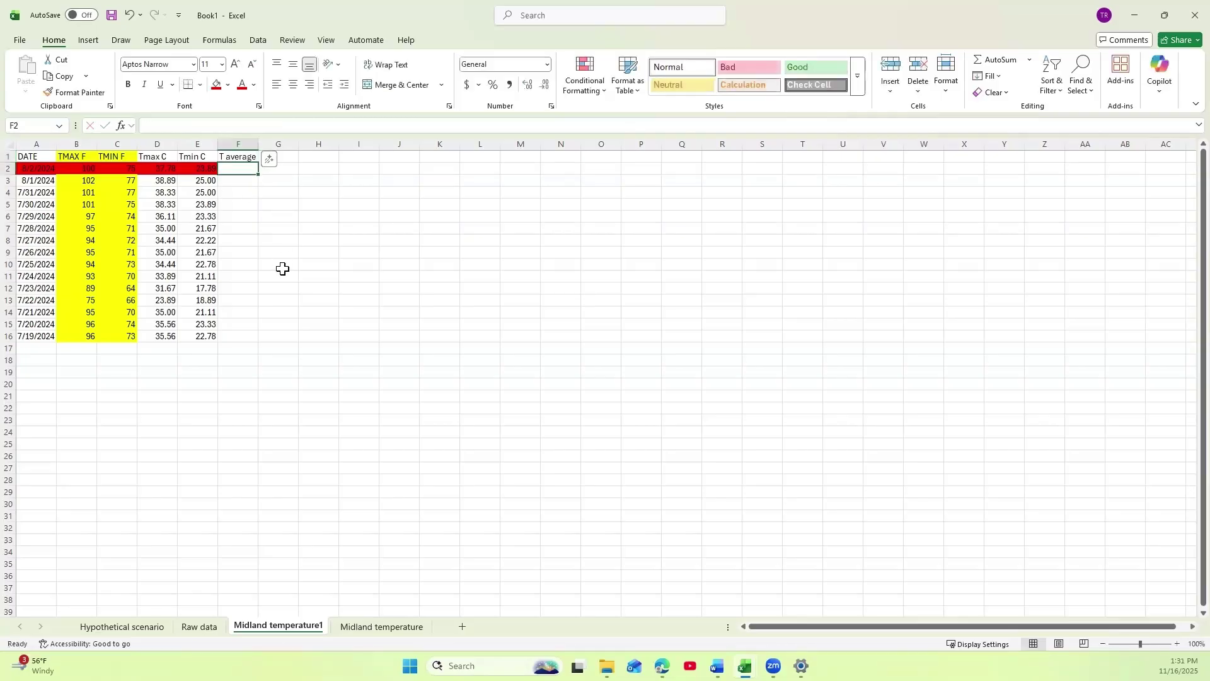
pyautogui.write('=ave')
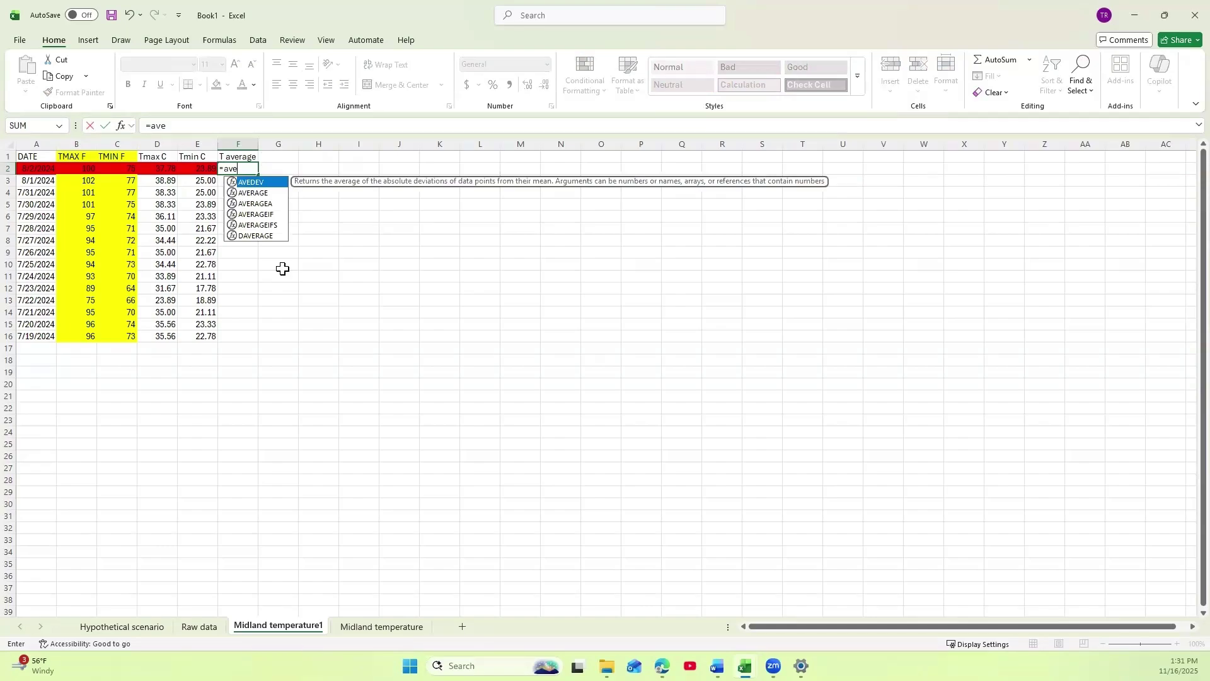
pyautogui.write('rage')
pyautogui.press('Tab')
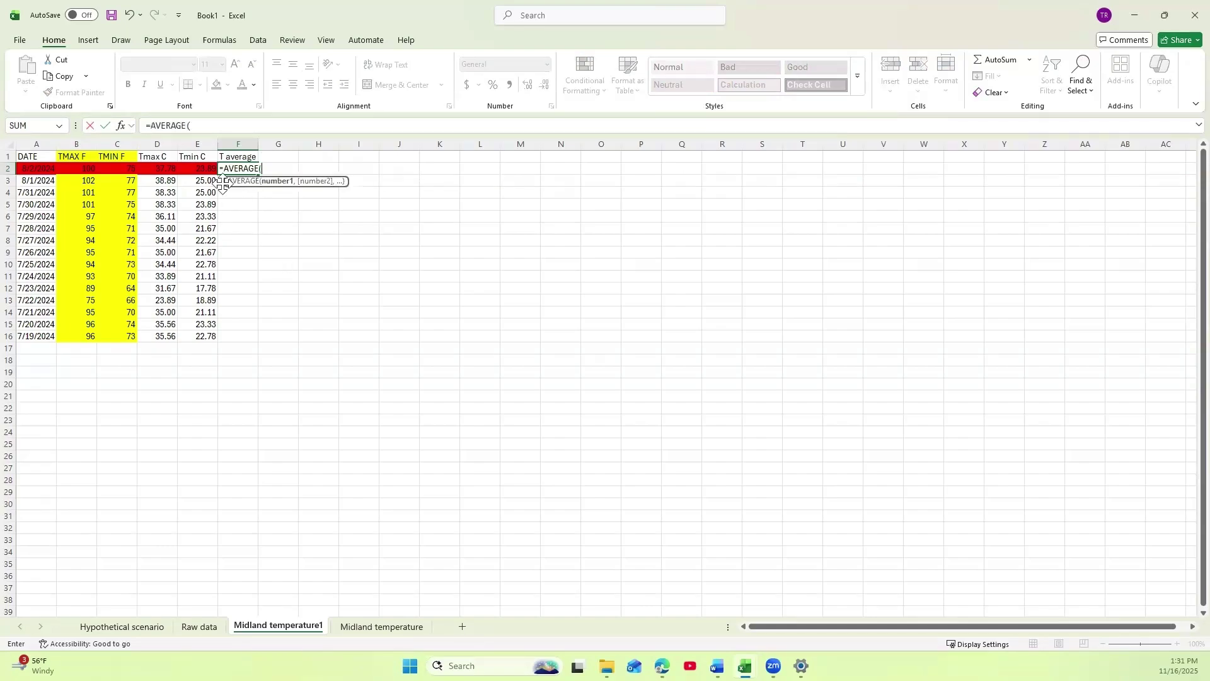
pyautogui.click(162, 167)
pyautogui.moveTo(162, 168); pyautogui.dragTo(183, 170)
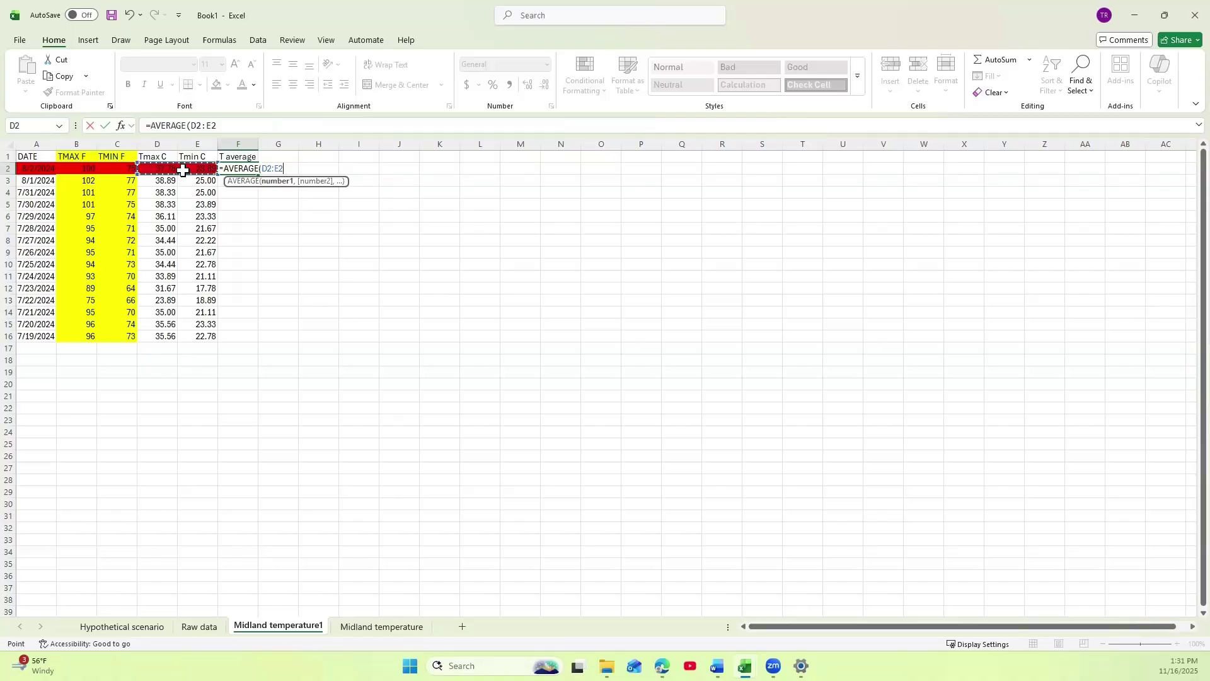
pyautogui.hotkey('ctrl', 'Return')
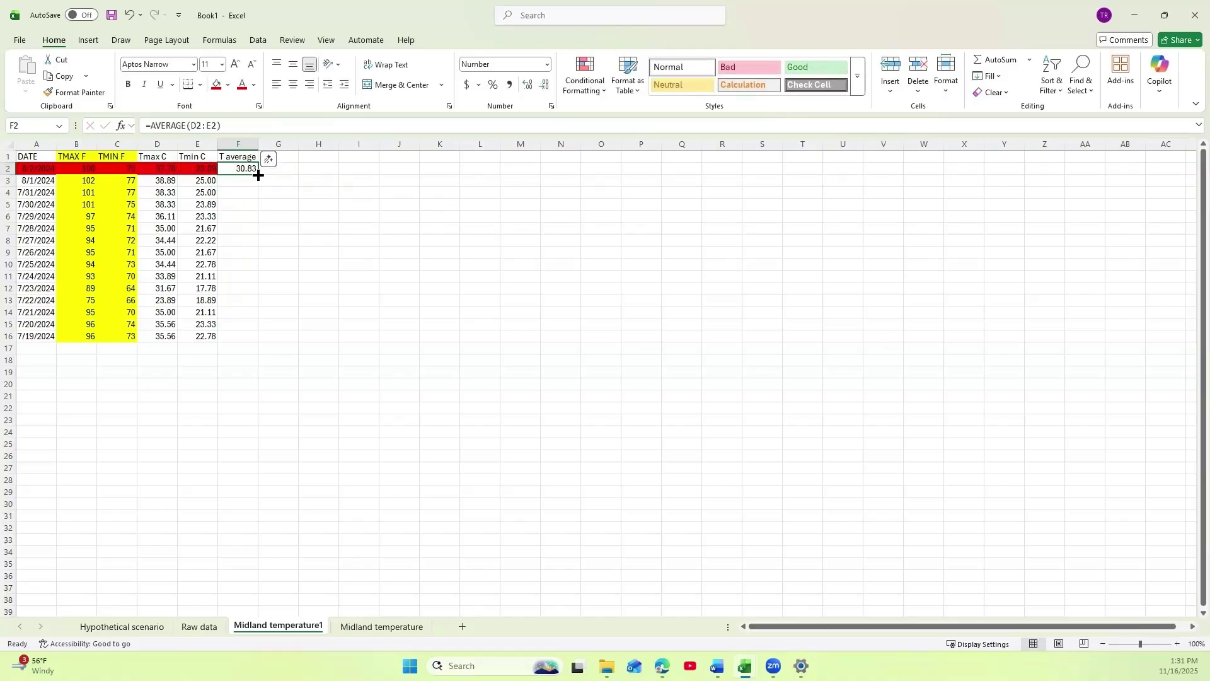
pyautogui.moveTo(258, 168); pyautogui.dragTo(262, 339)
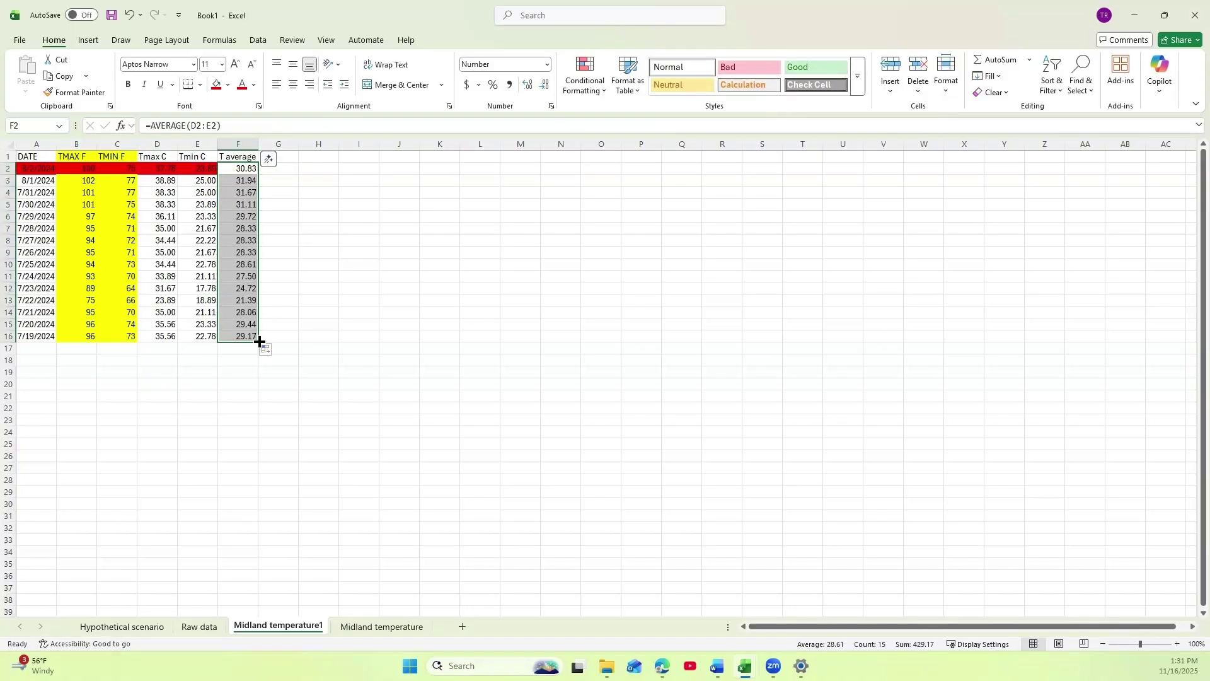
# Calculate the overall mean of the T average column in F17 with =AVERAGE(F2:F16).
pyautogui.click(237, 348)
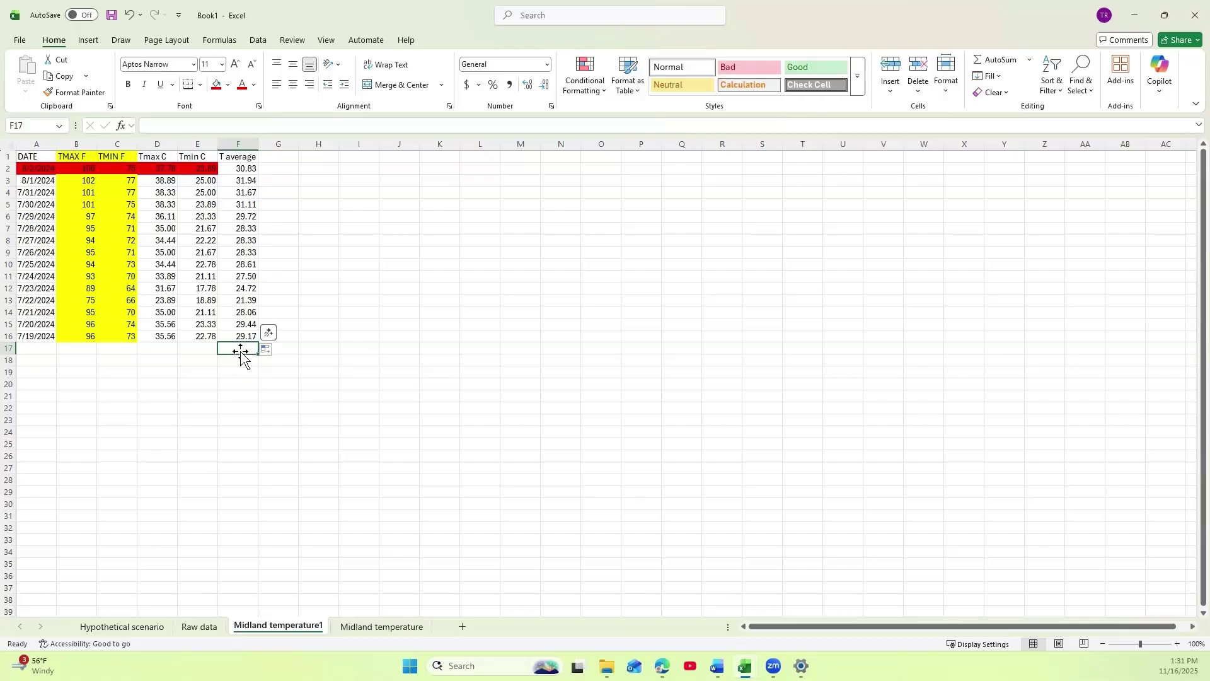
pyautogui.write('=average')
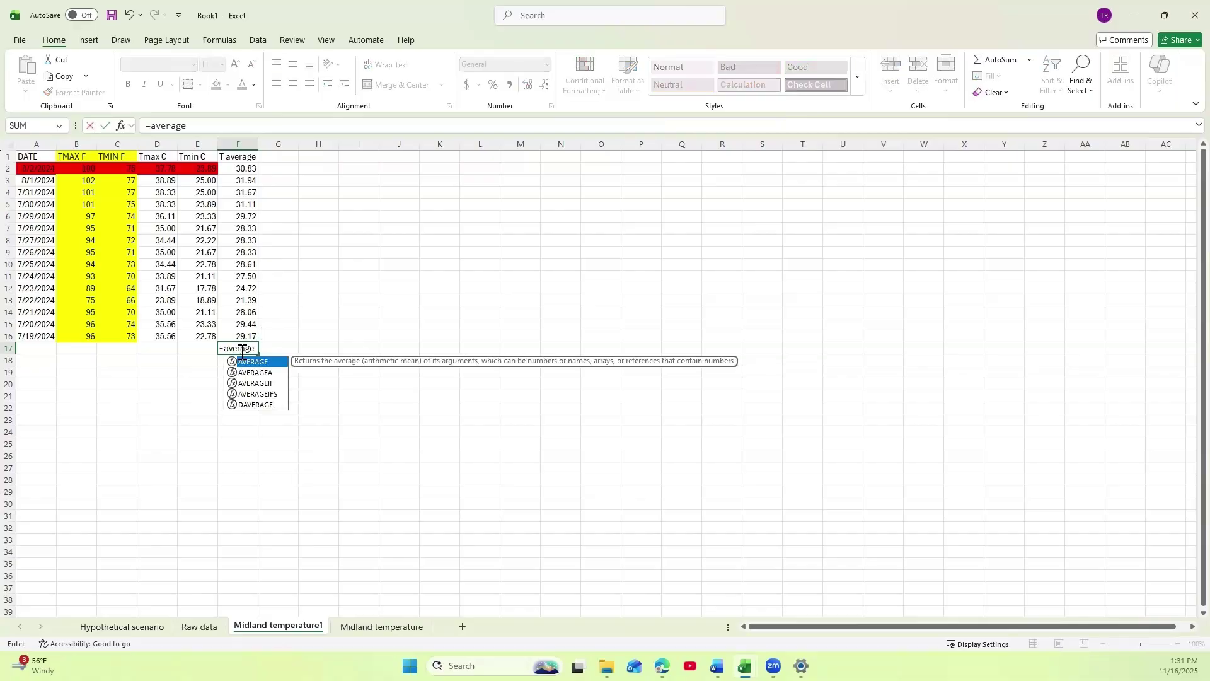
pyautogui.press('Tab')
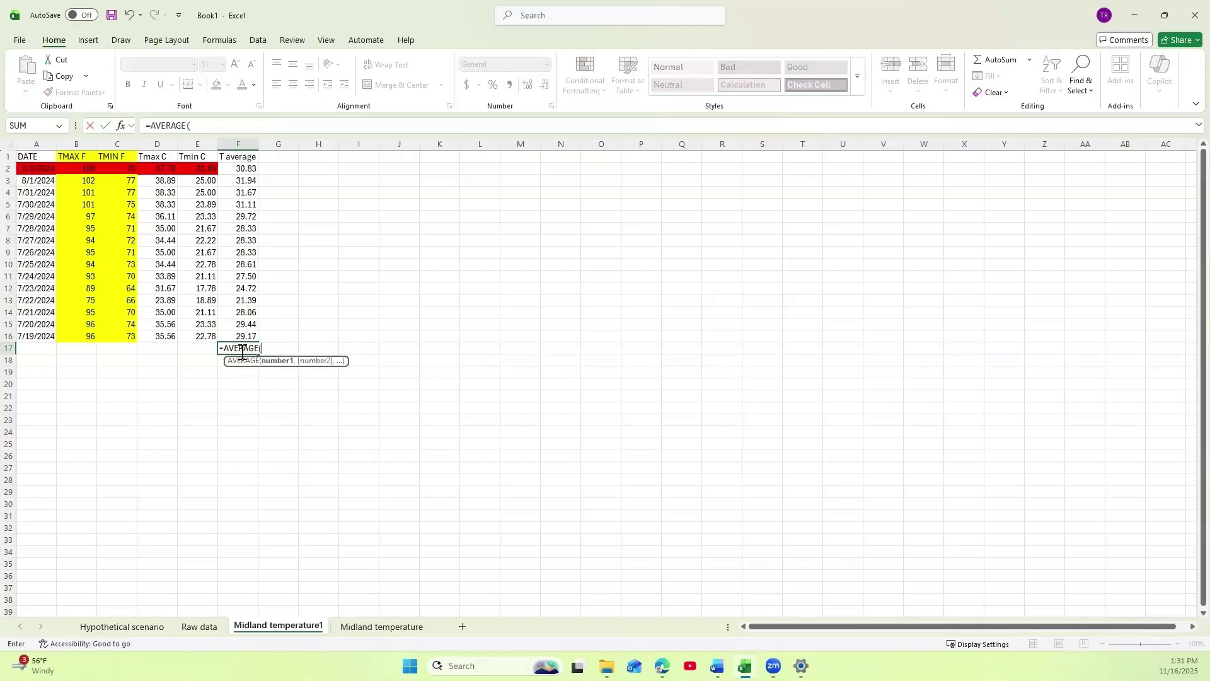
pyautogui.click(240, 168)
pyautogui.moveTo(255, 304); pyautogui.dragTo(244, 336)
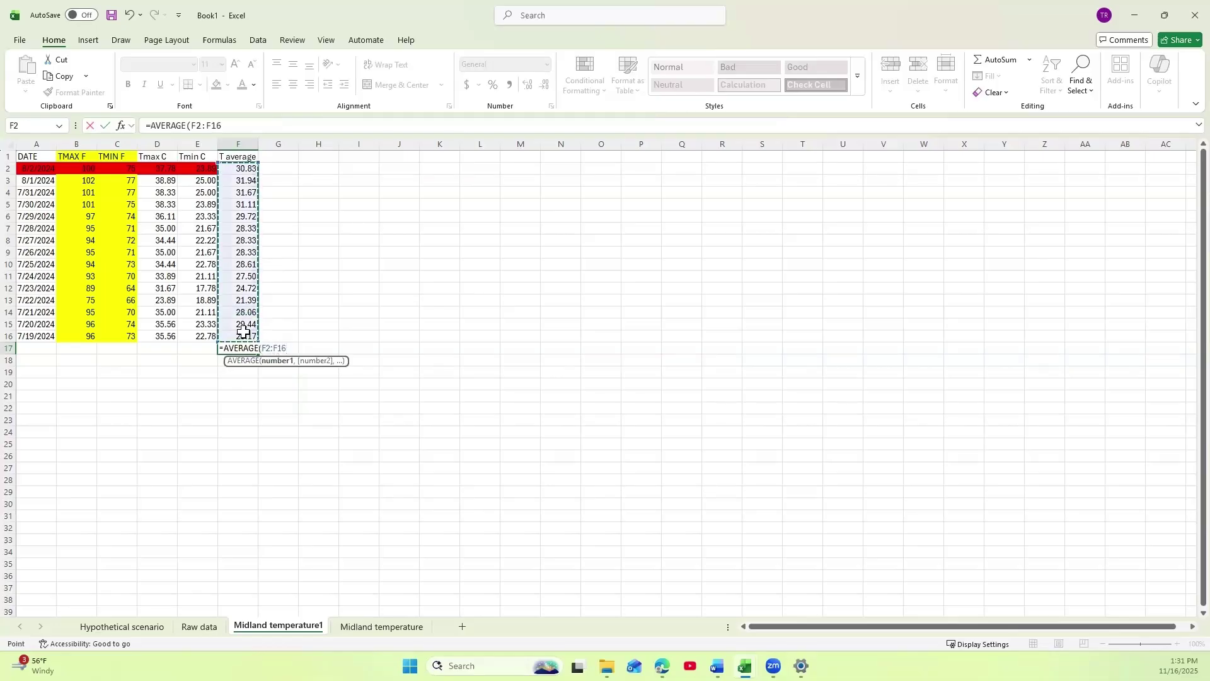
pyautogui.press('Return')
pyautogui.click(239, 349)
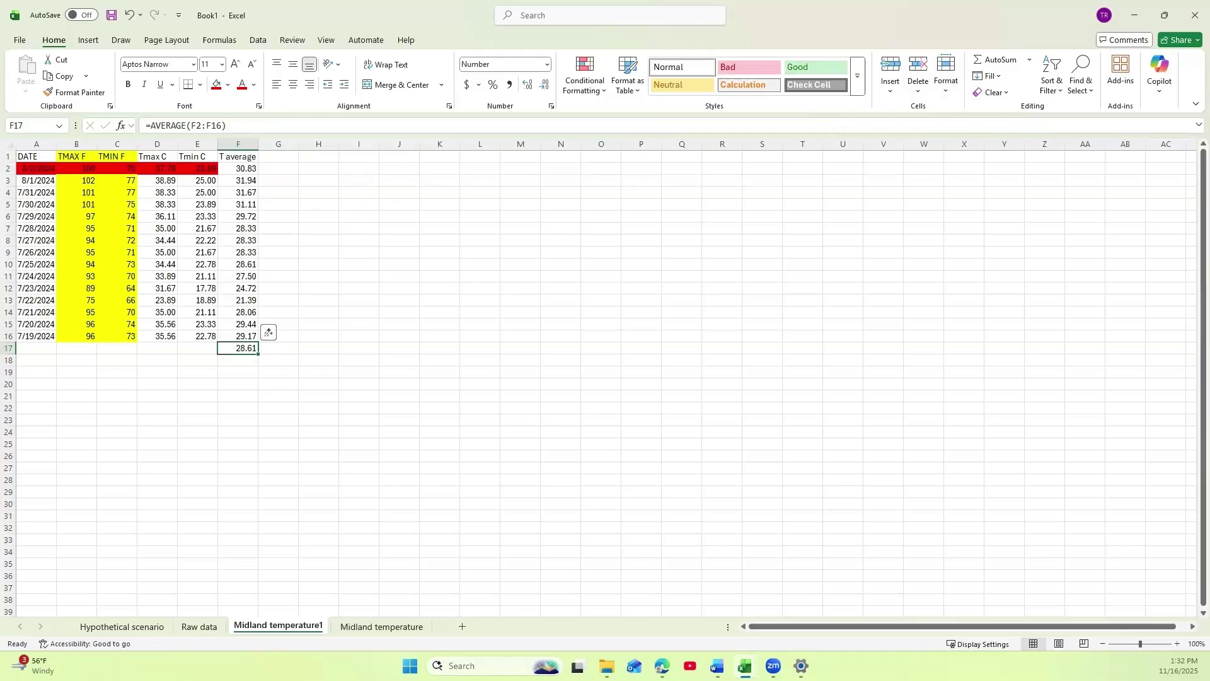
# Paste the copied L. sericata threshold and development-hours table at K1 and widen column L to fit Rearing temp.
pyautogui.click(446, 156)
pyautogui.hotkey('ctrl', 'v')
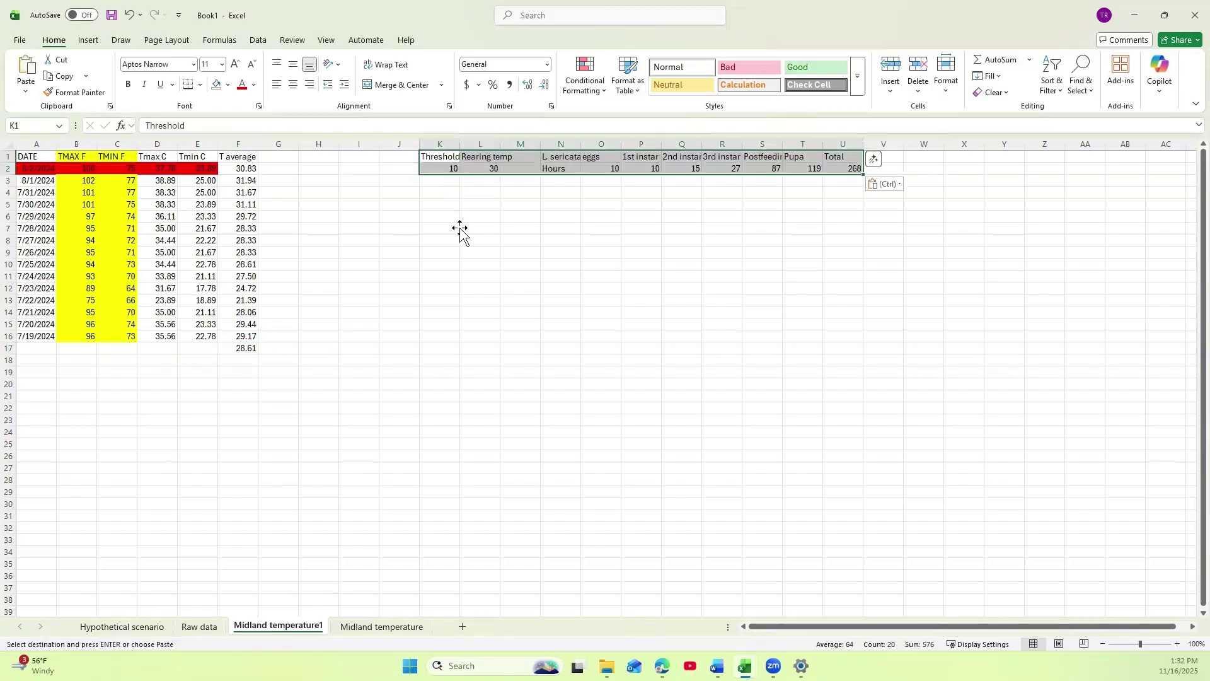
pyautogui.click(460, 230)
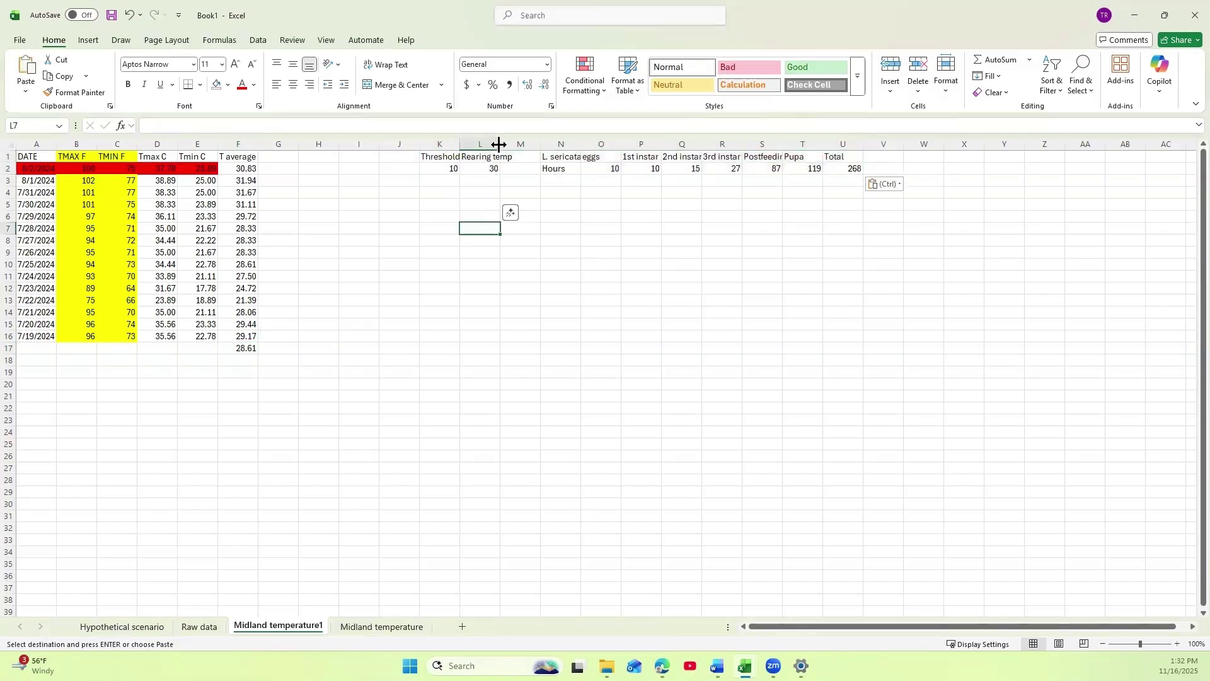
pyautogui.moveTo(498, 140); pyautogui.dragTo(514, 139)
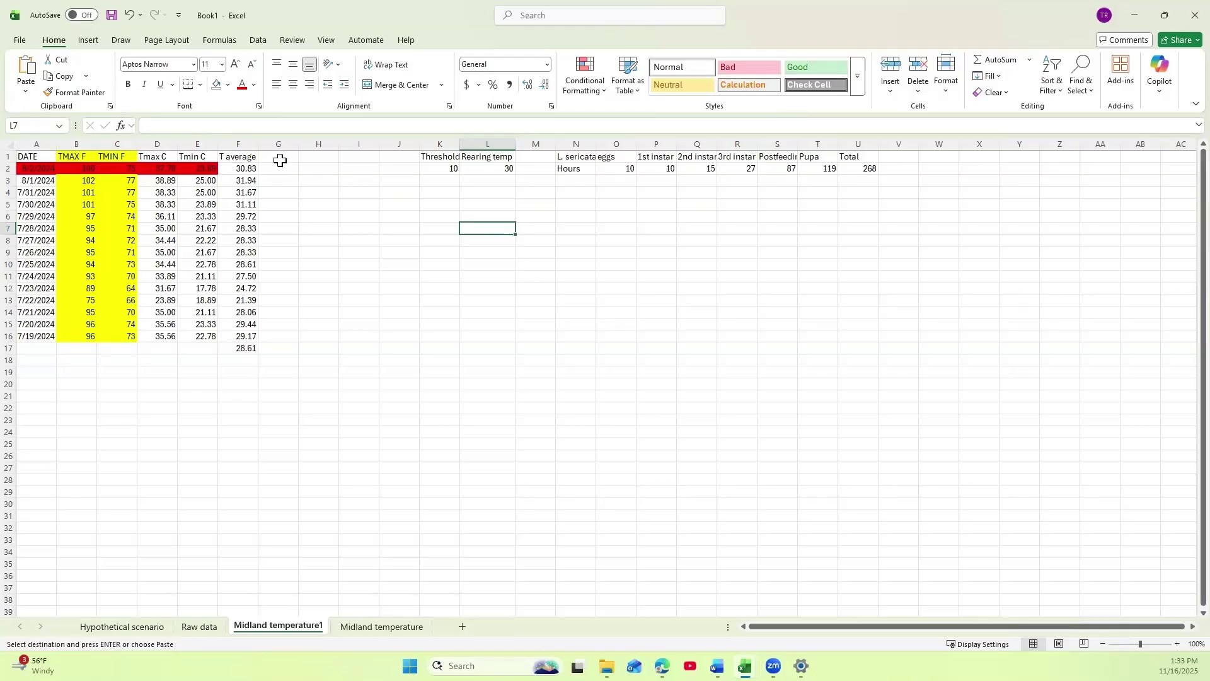
# Enter the row label Day in N3 and convert the egg hours to days in O3 with =O2/24.
pyautogui.click(575, 180)
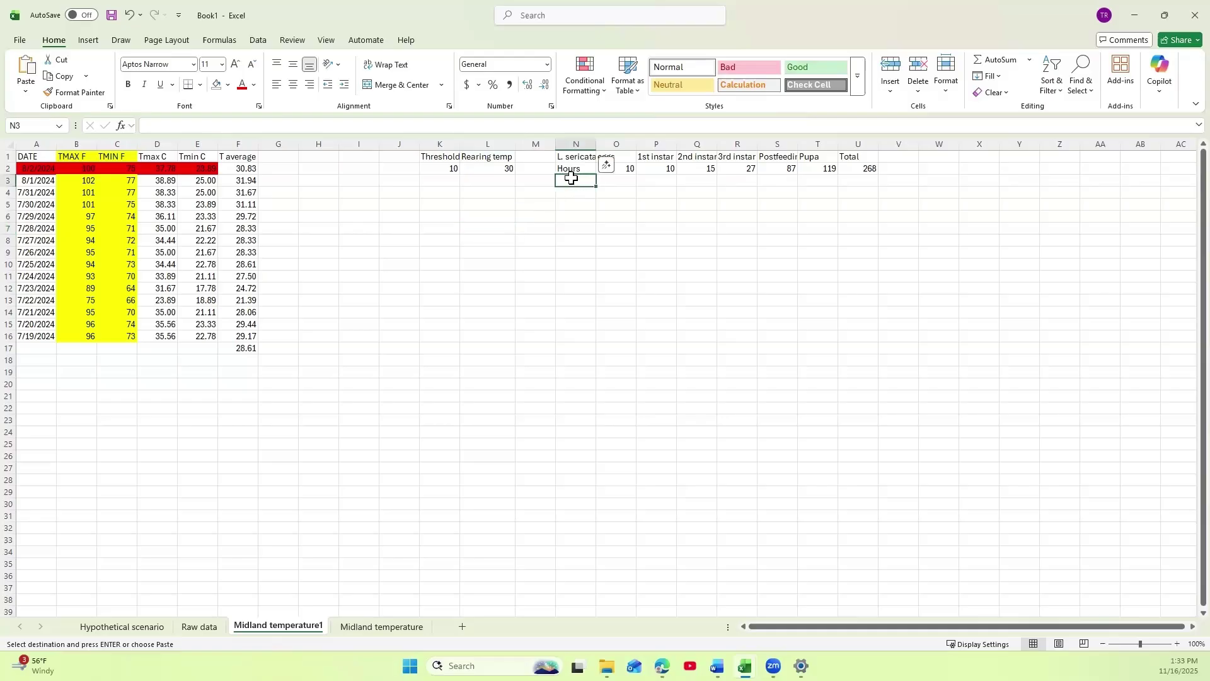
pyautogui.write('Day')
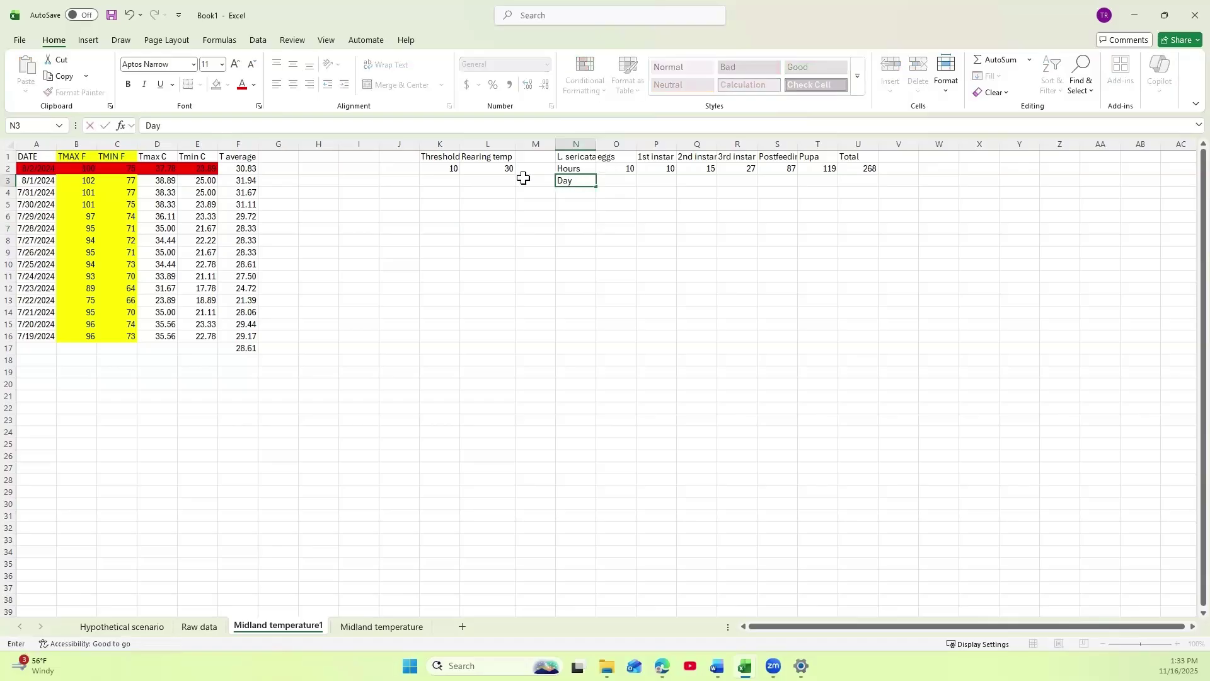
pyautogui.click(617, 177)
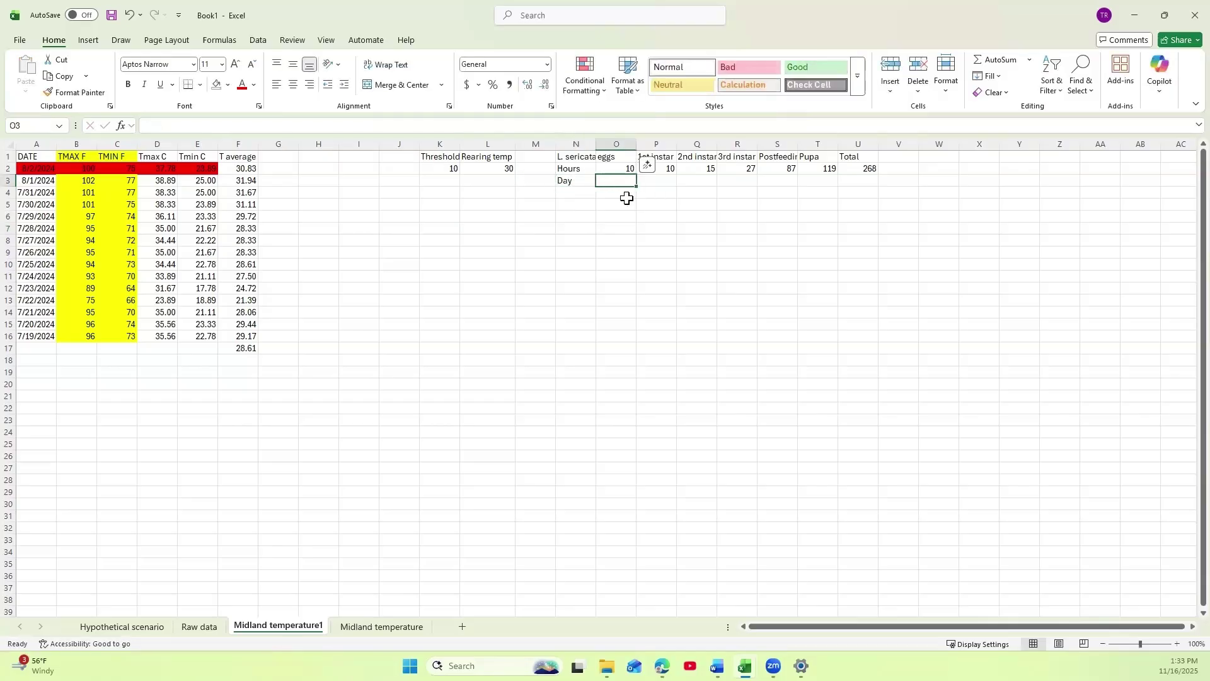
pyautogui.write('=')
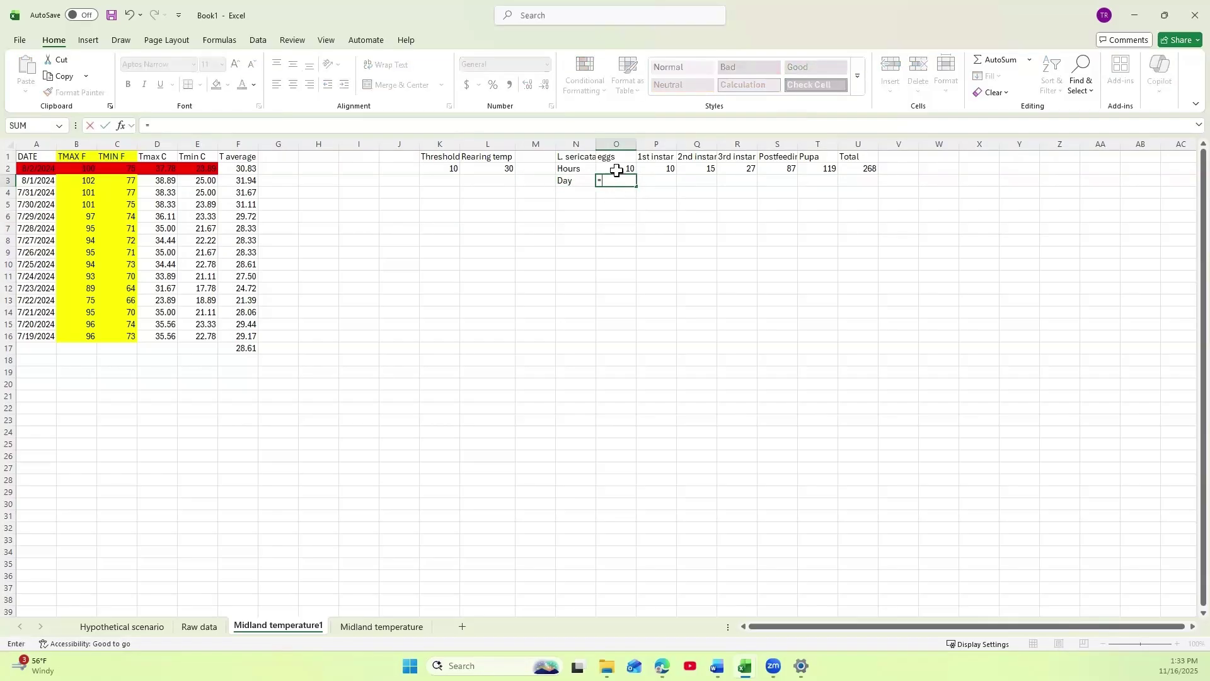
pyautogui.click(616, 171)
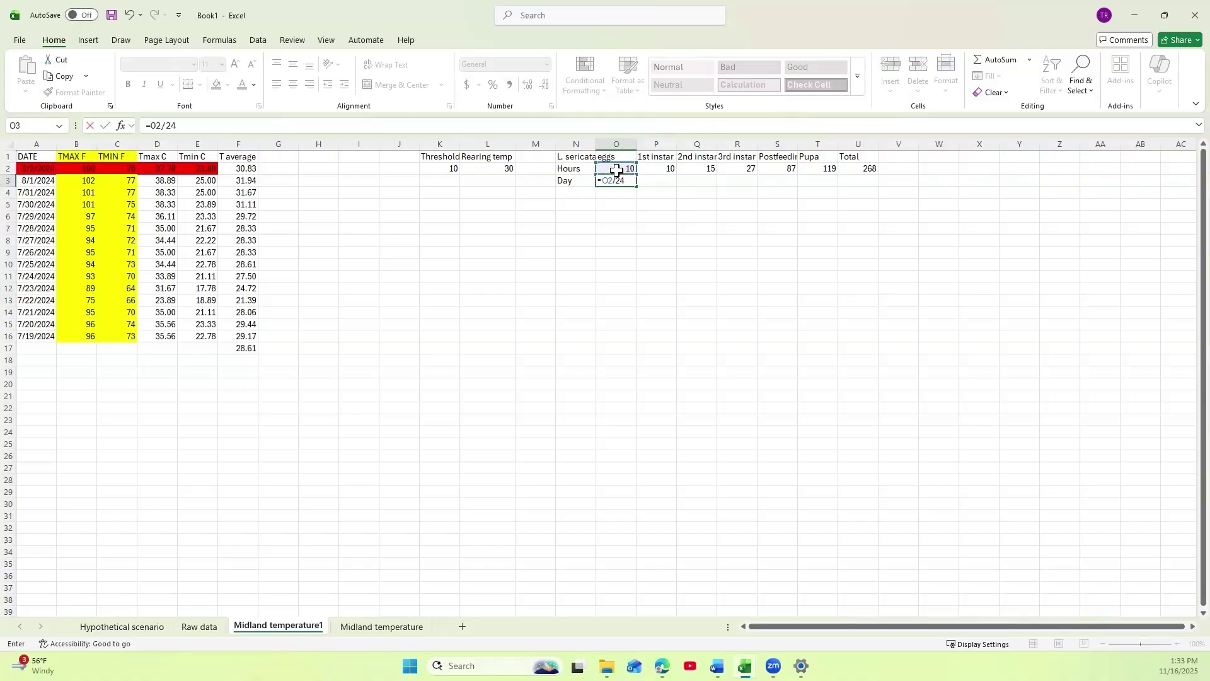
pyautogui.write('/24')
pyautogui.press('Return')
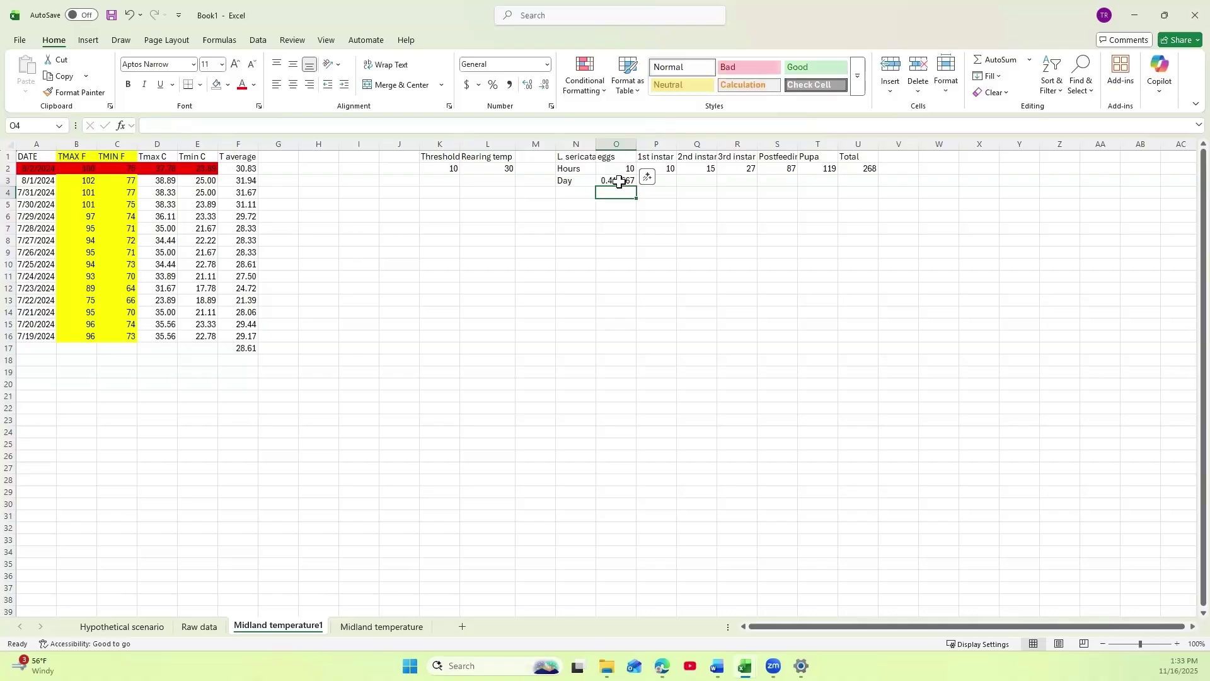
# Fill the day conversion from O3 across through U3 and reduce the results to two decimal places.
pyautogui.click(633, 182)
pyautogui.moveTo(637, 185); pyautogui.dragTo(878, 183)
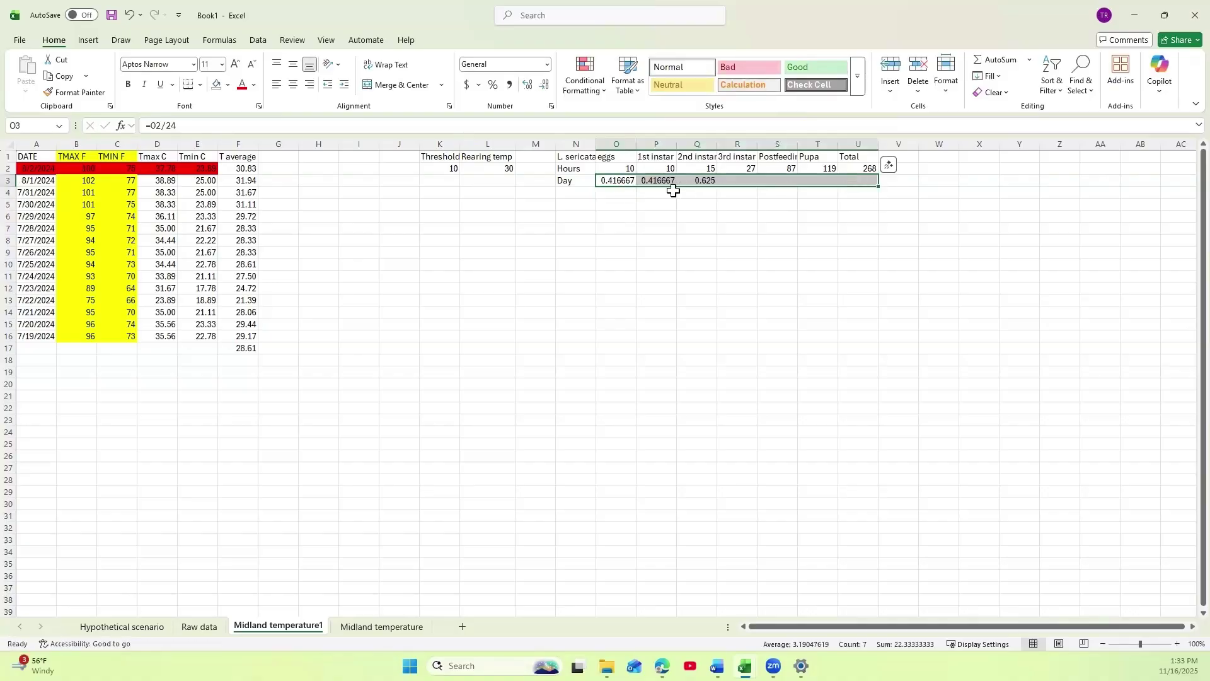
pyautogui.click(548, 86)
pyautogui.click(548, 85)
pyautogui.click(548, 85)
pyautogui.click(547, 85)
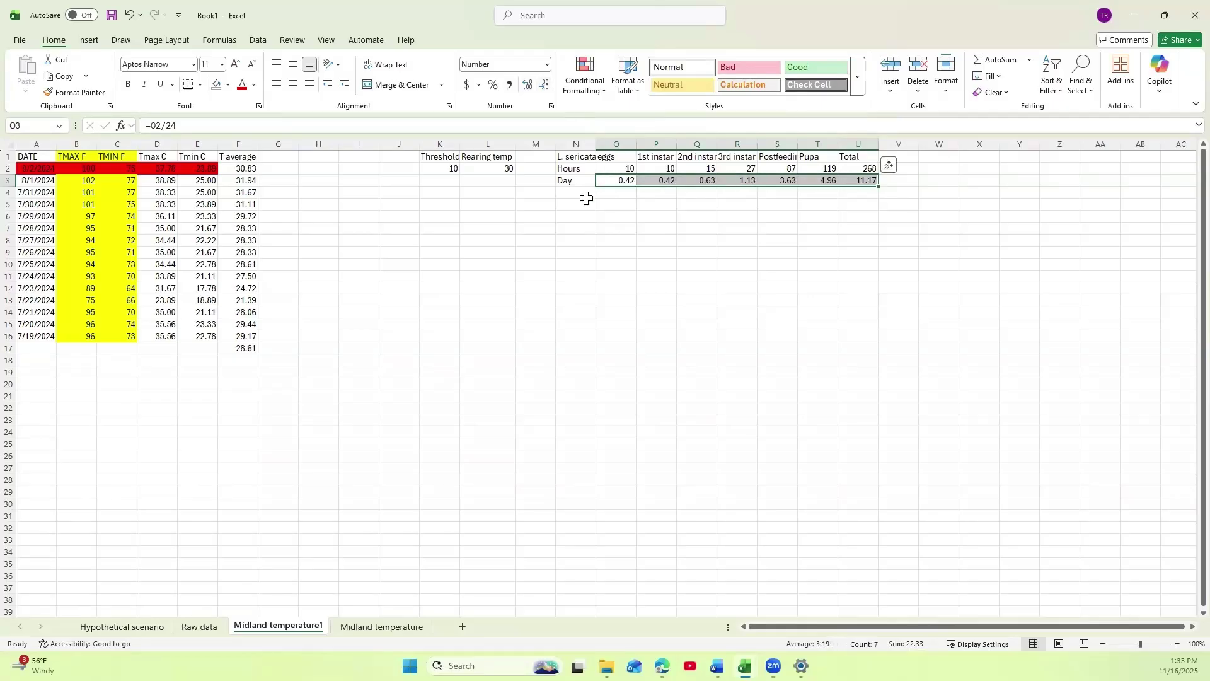
# Enter the row label DD in N4 and write the formula note (average T - threshold)*time in G21.
pyautogui.click(572, 191)
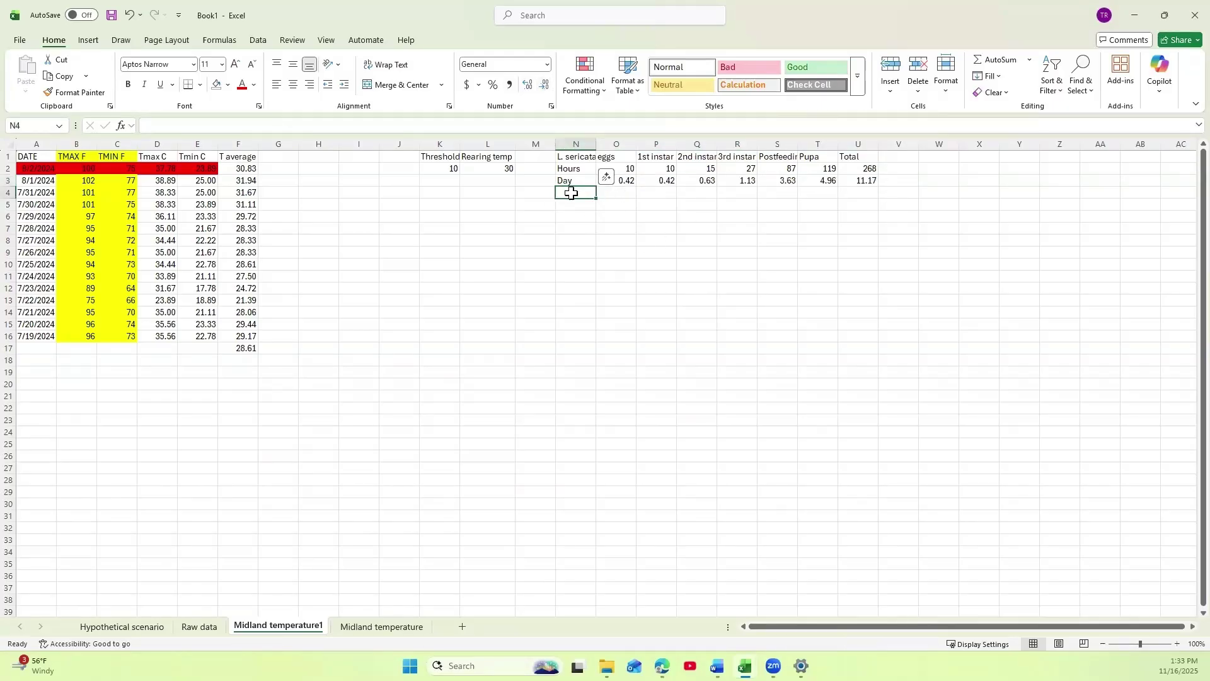
pyautogui.write('DD')
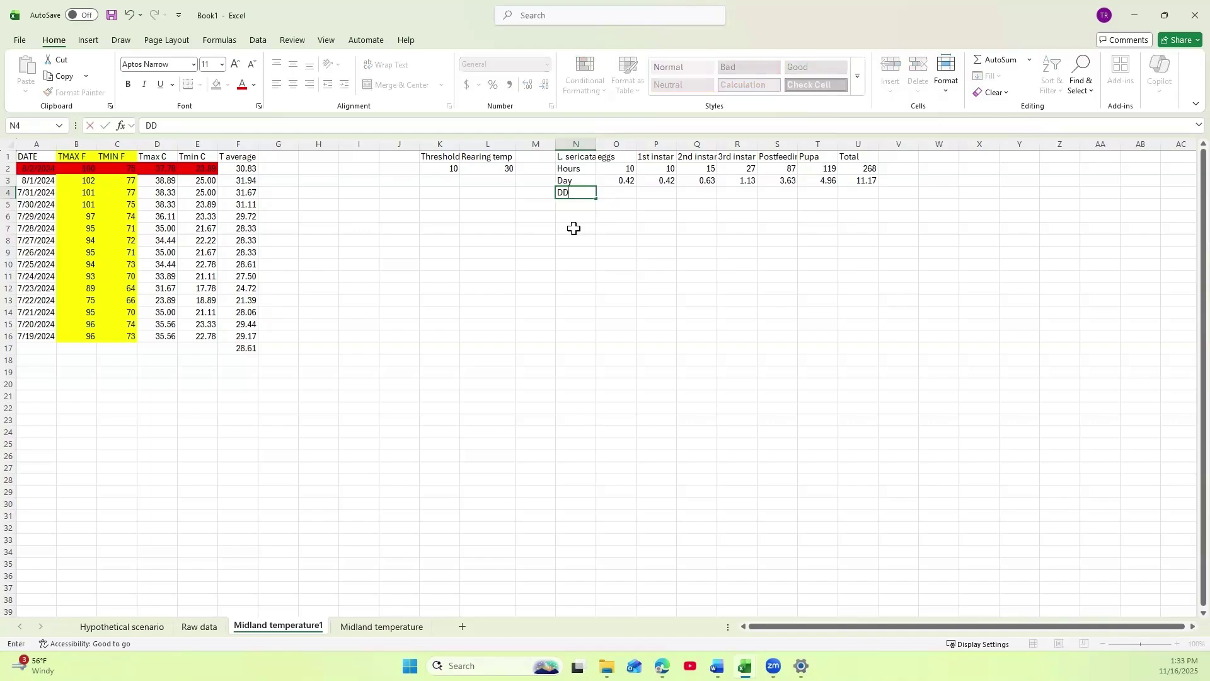
pyautogui.click(287, 395)
pyautogui.write('(a')
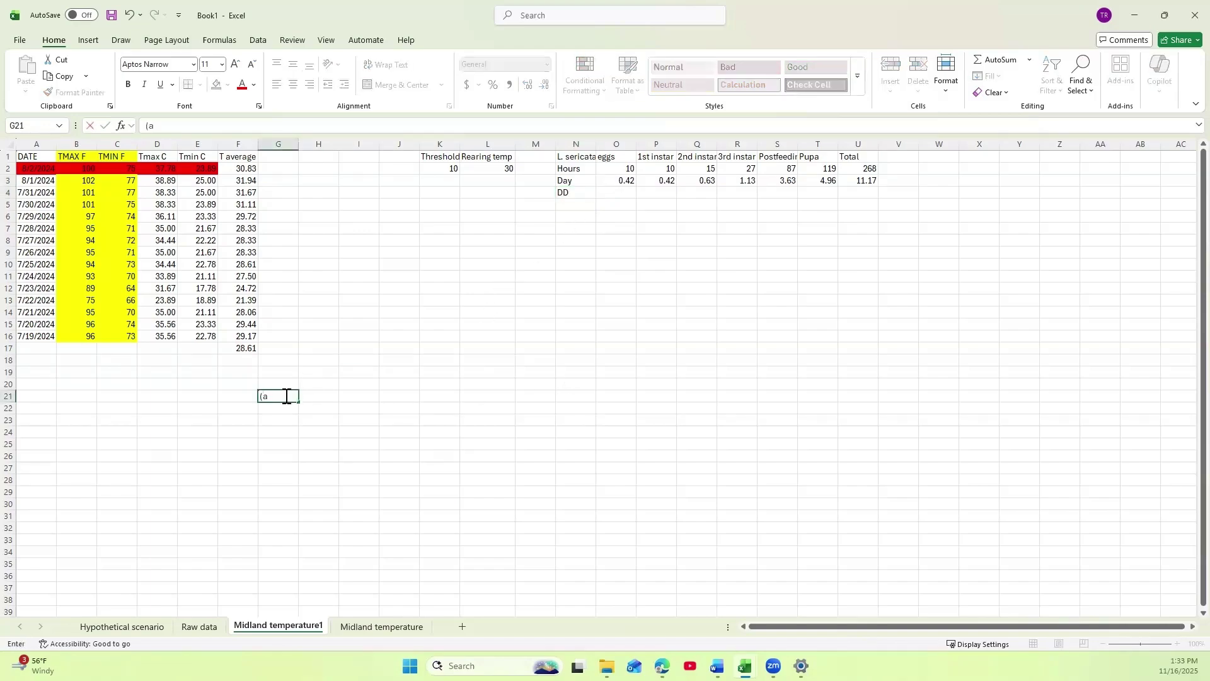
pyautogui.write('verage T - threshold)*ti')
pyautogui.write('me')
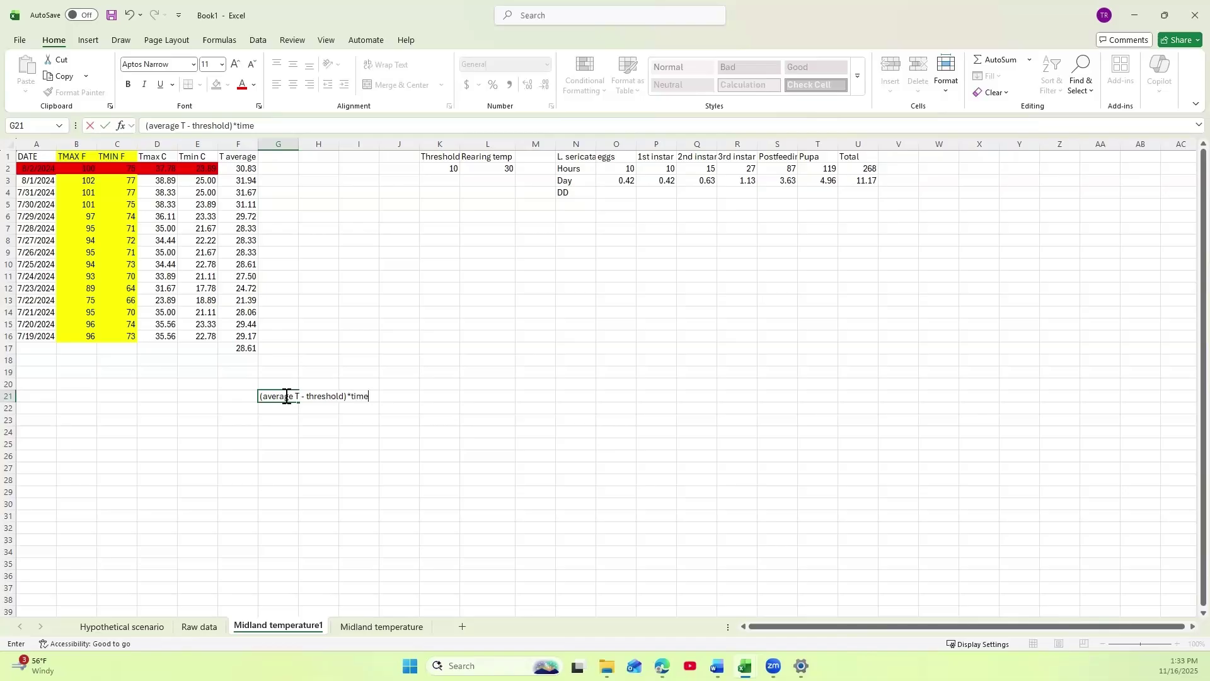
pyautogui.press('Return')
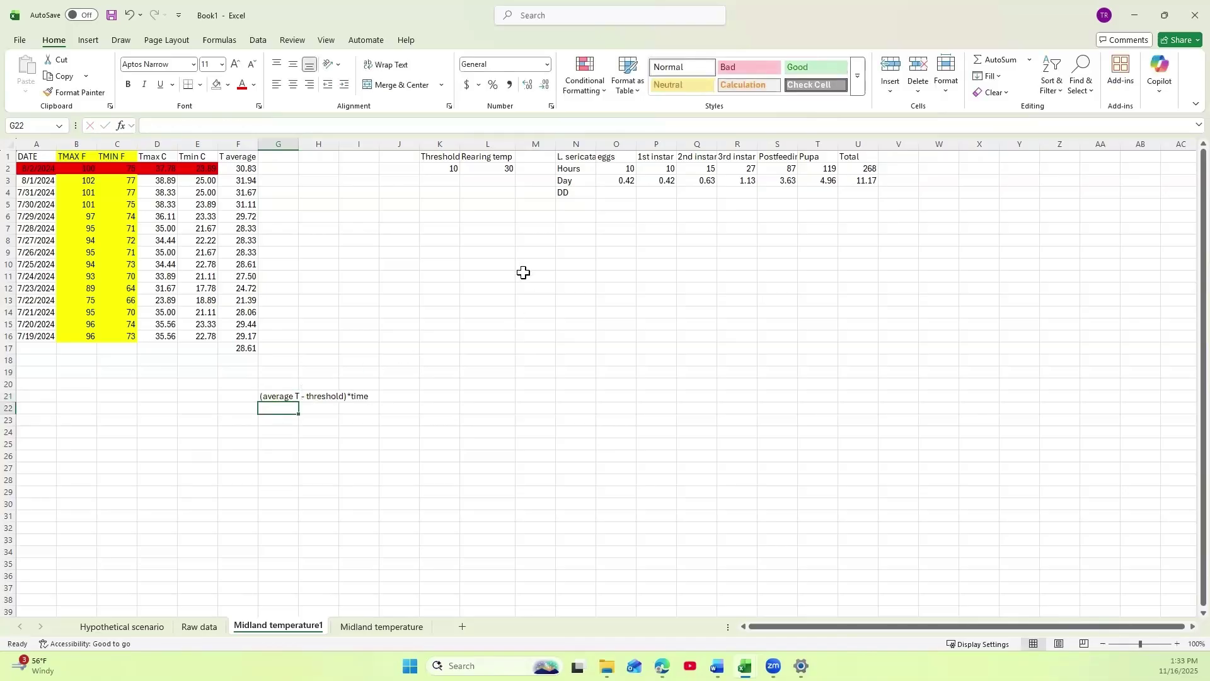
# Calculate the degree days for eggs in O4 with =(30-10)*O3.
pyautogui.click(621, 193)
pyautogui.write('=')
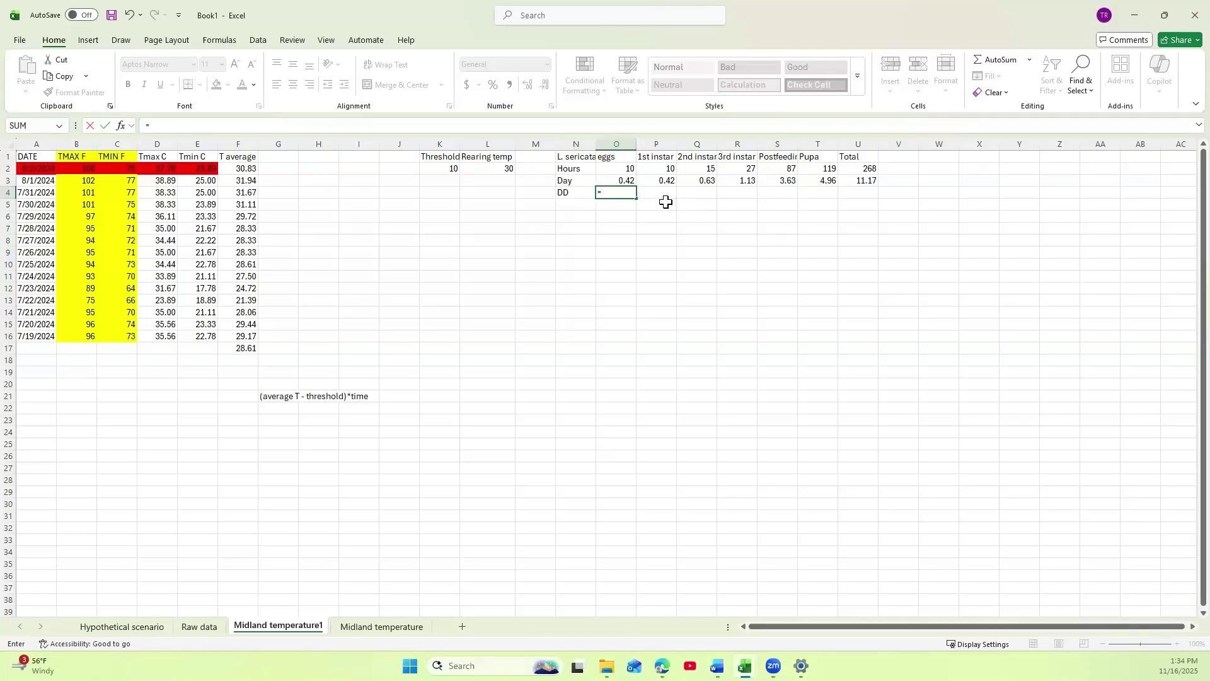
pyautogui.write('(30-10)*')
pyautogui.click(622, 179)
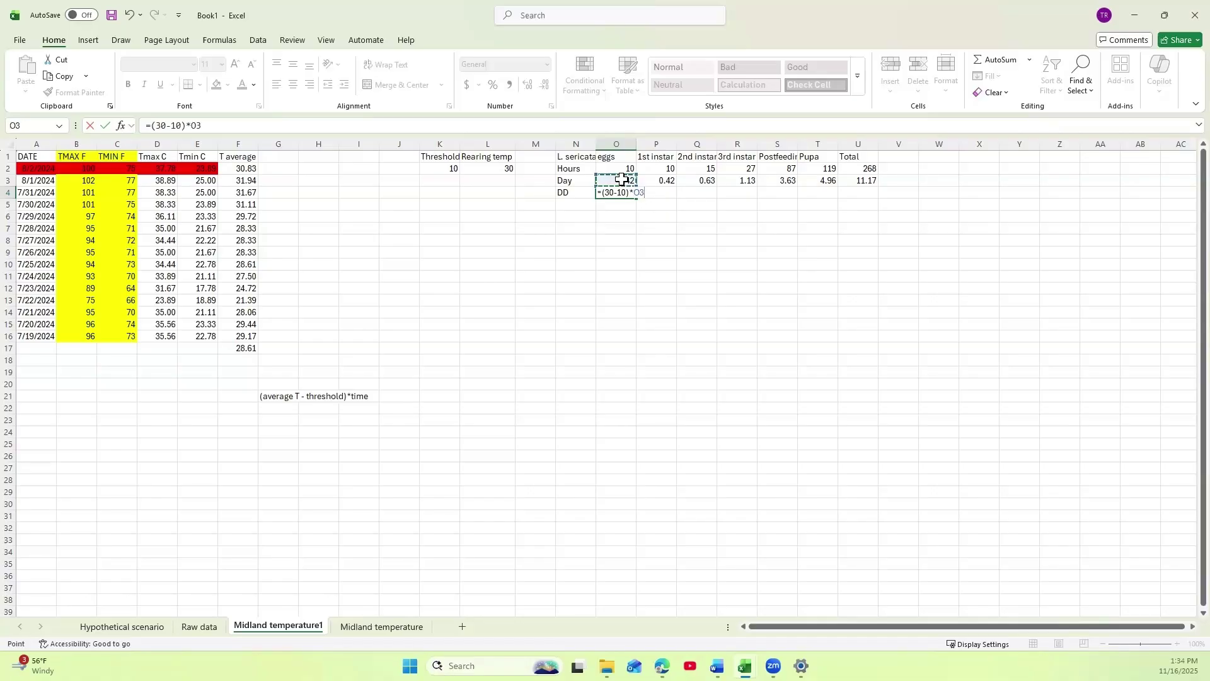
pyautogui.press('Return')
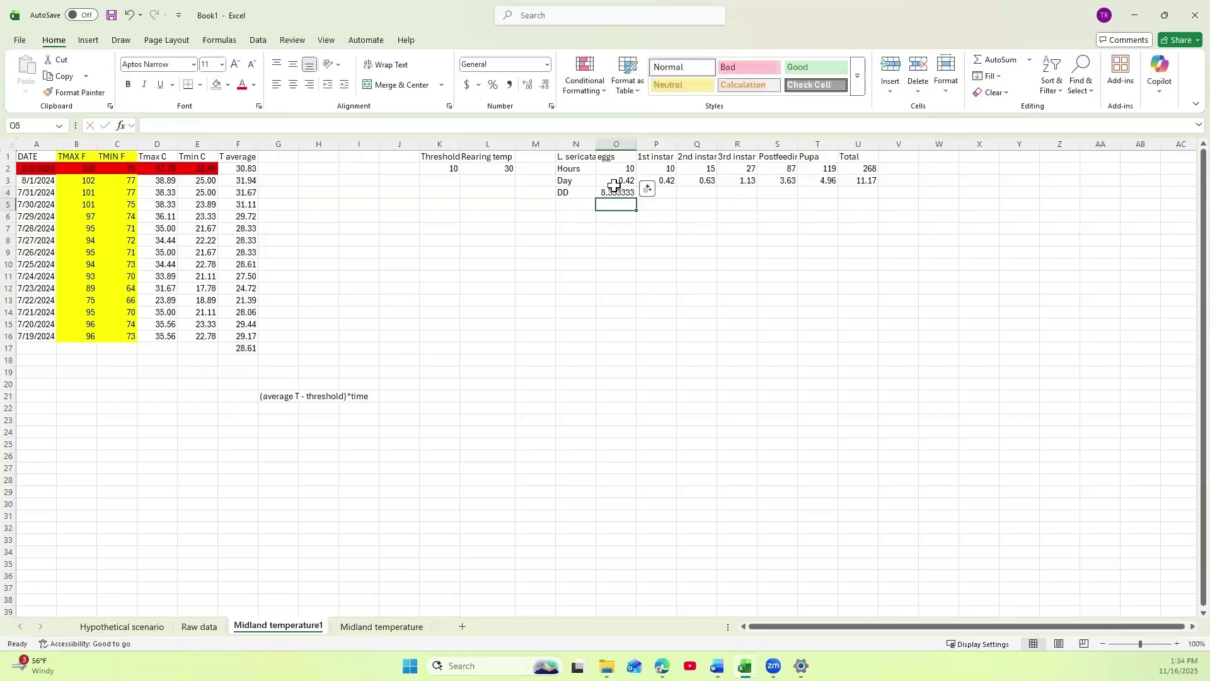
# Fill the degree-day formula from O4 across through U4 and reduce the results to two decimal places.
pyautogui.click(621, 193)
pyautogui.moveTo(636, 198); pyautogui.dragTo(861, 198)
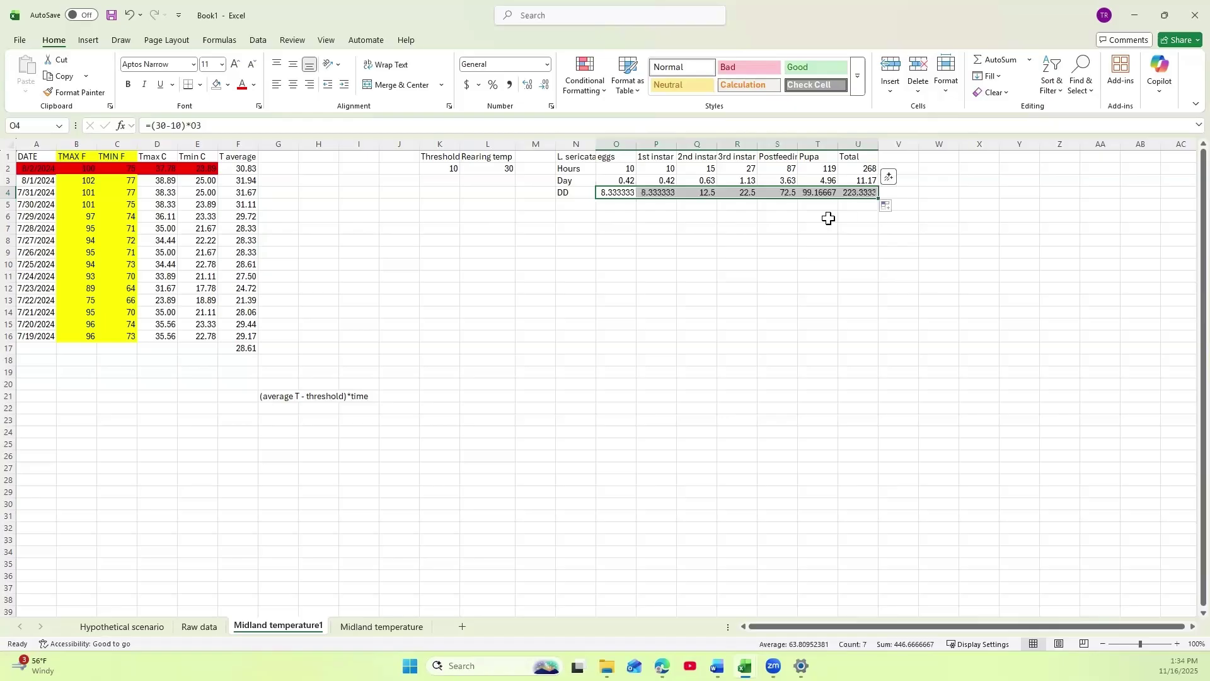
pyautogui.click(545, 84)
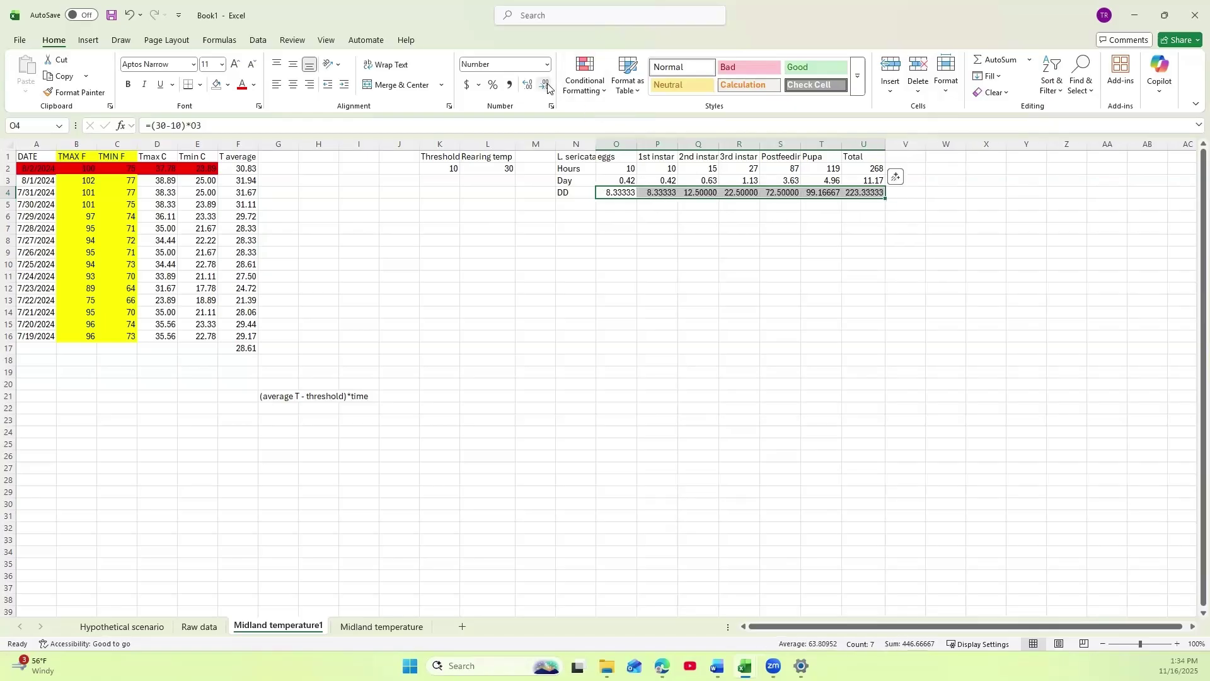
pyautogui.click(545, 85)
pyautogui.click(545, 85)
pyautogui.click(545, 84)
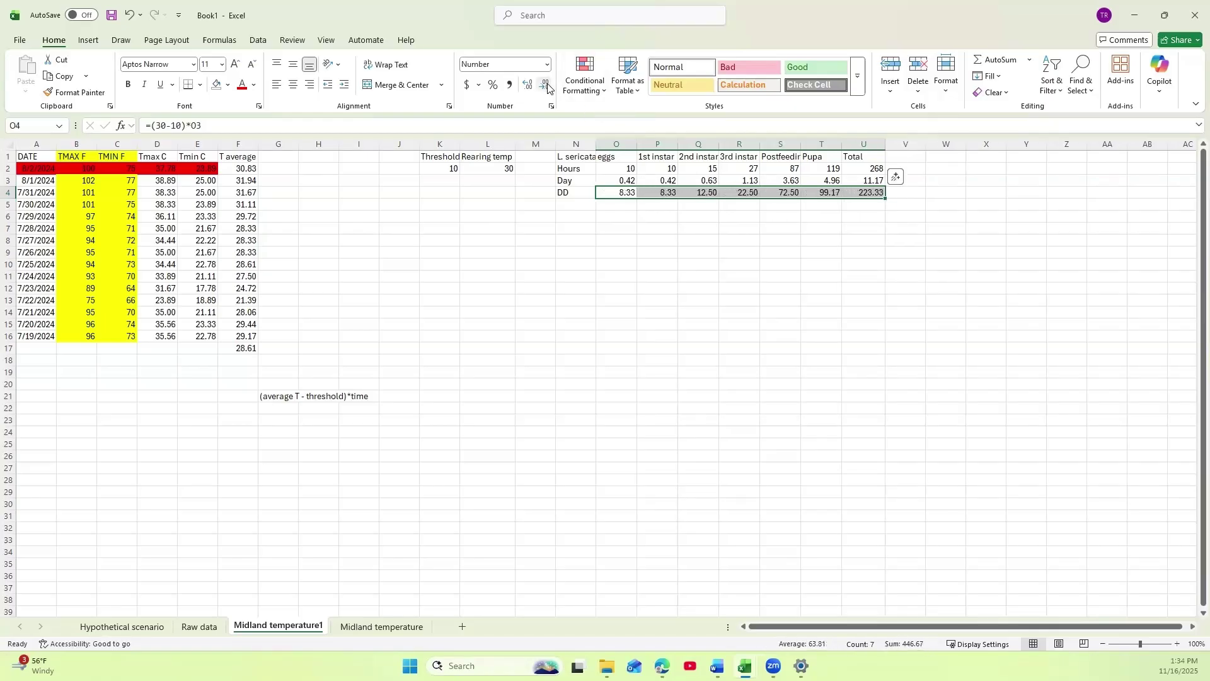
# Enter the row label ADD in N5 and start the accumulated degree days for eggs in O5 with =O4.
pyautogui.click(568, 204)
pyautogui.write('ADD')
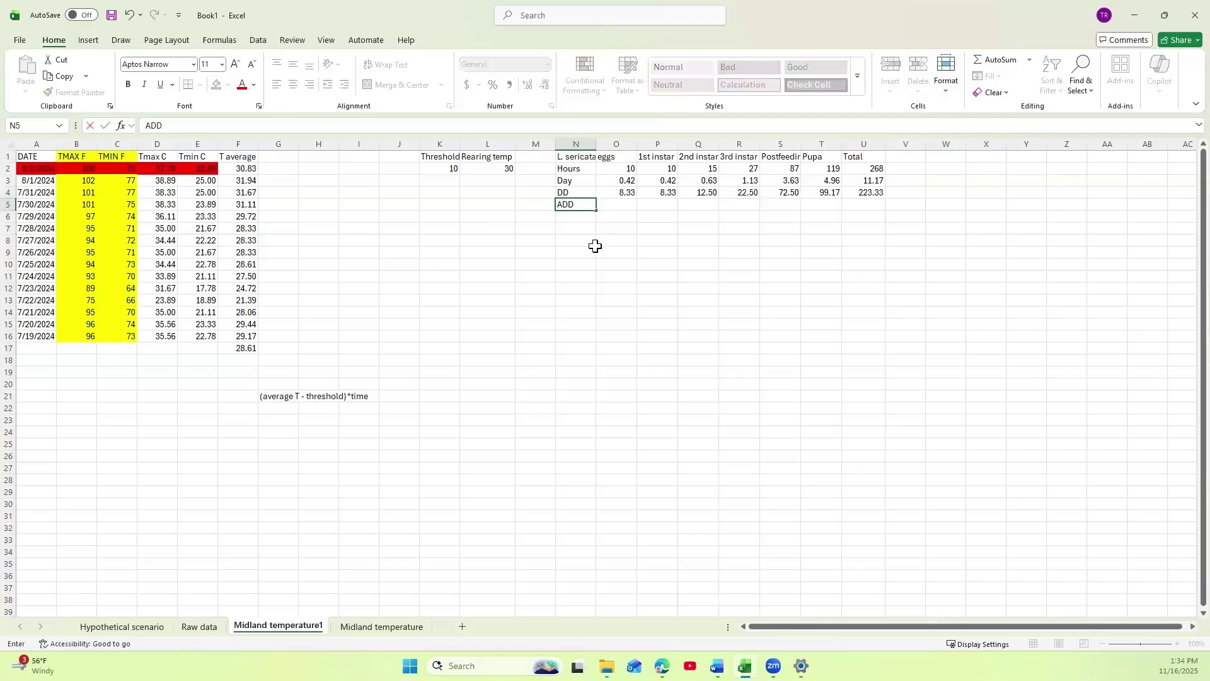
pyautogui.click(616, 206)
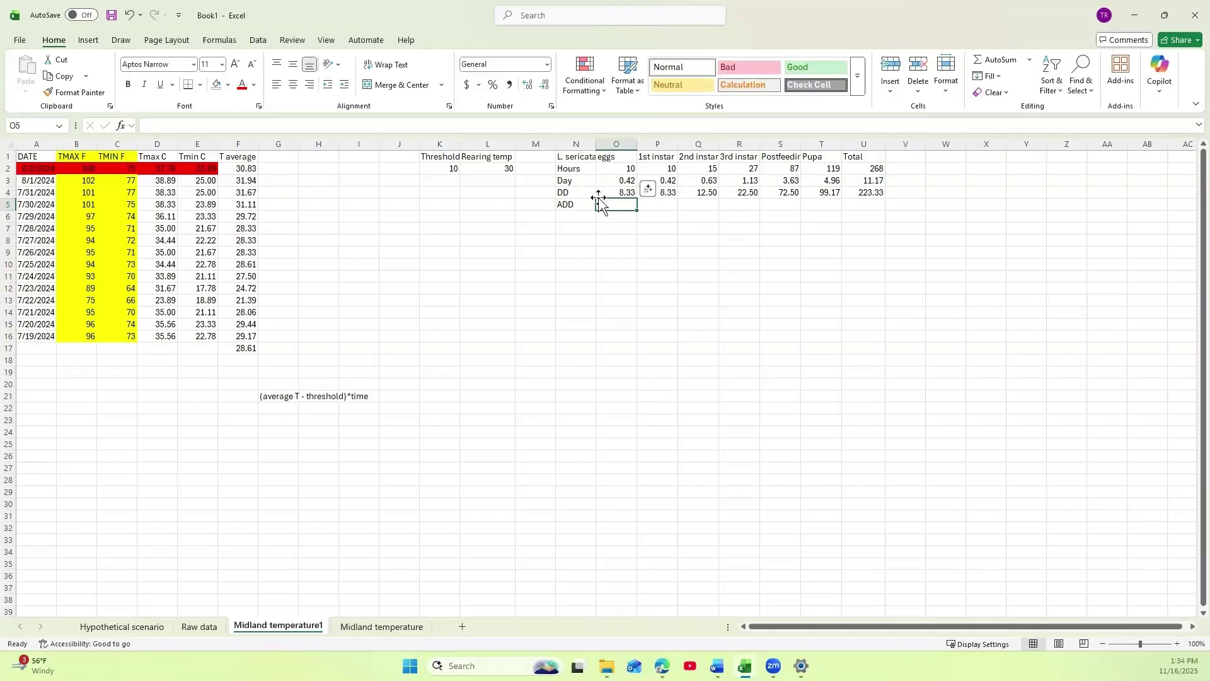
pyautogui.write('=')
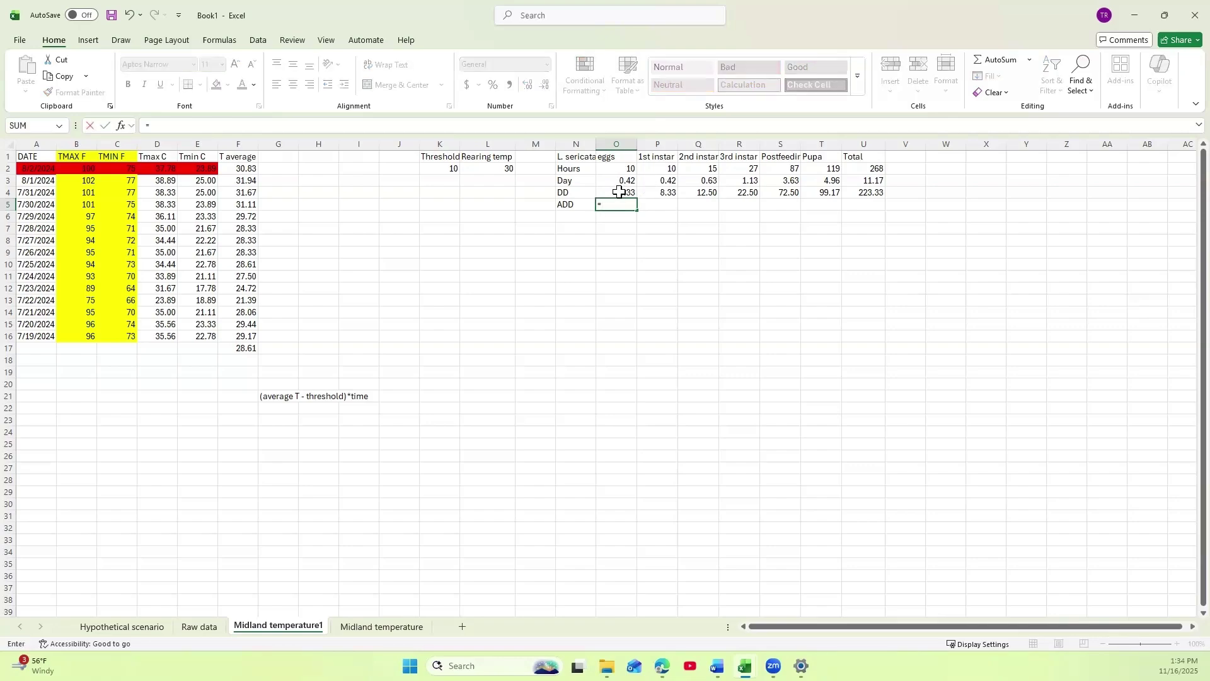
pyautogui.click(619, 191)
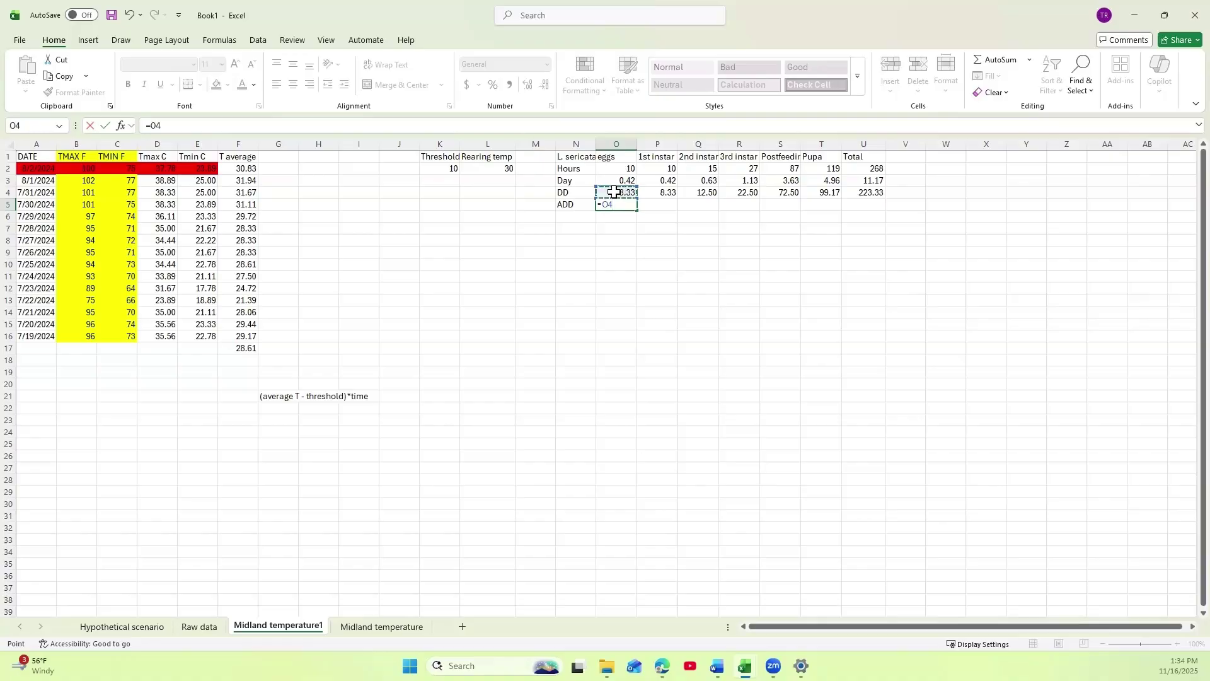
pyautogui.press('Return')
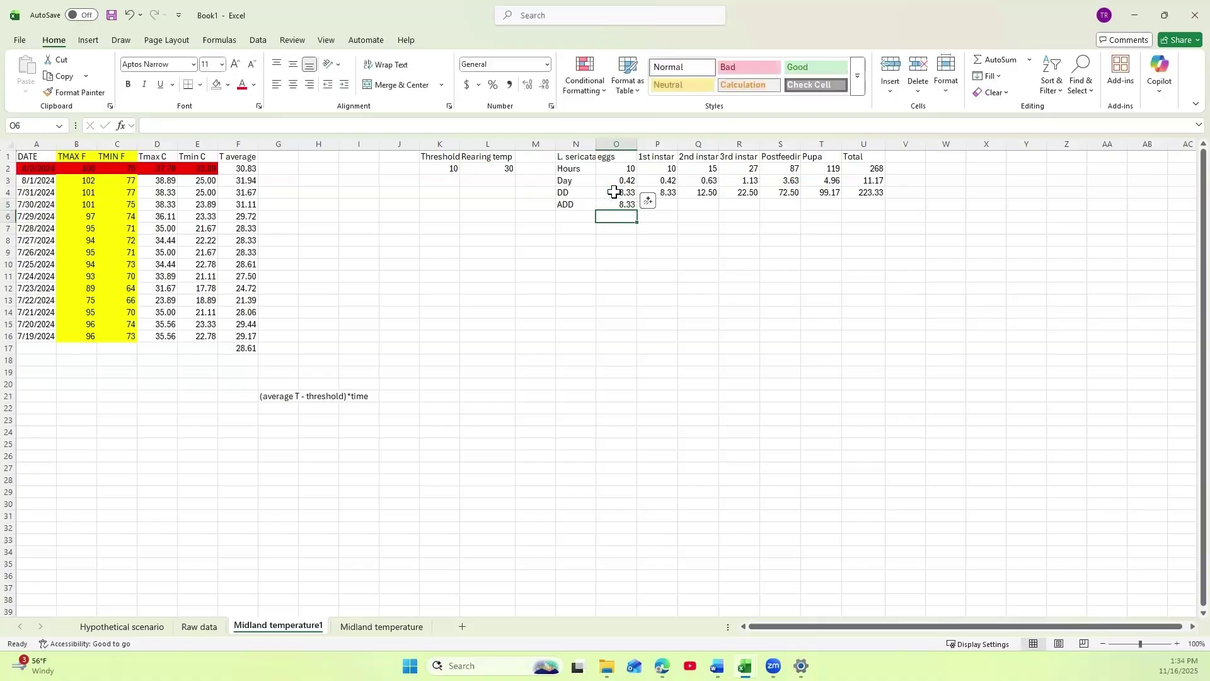
# Calculate the accumulated degree days for the 1st instar in P5 with =P4+O5.
pyautogui.click(662, 204)
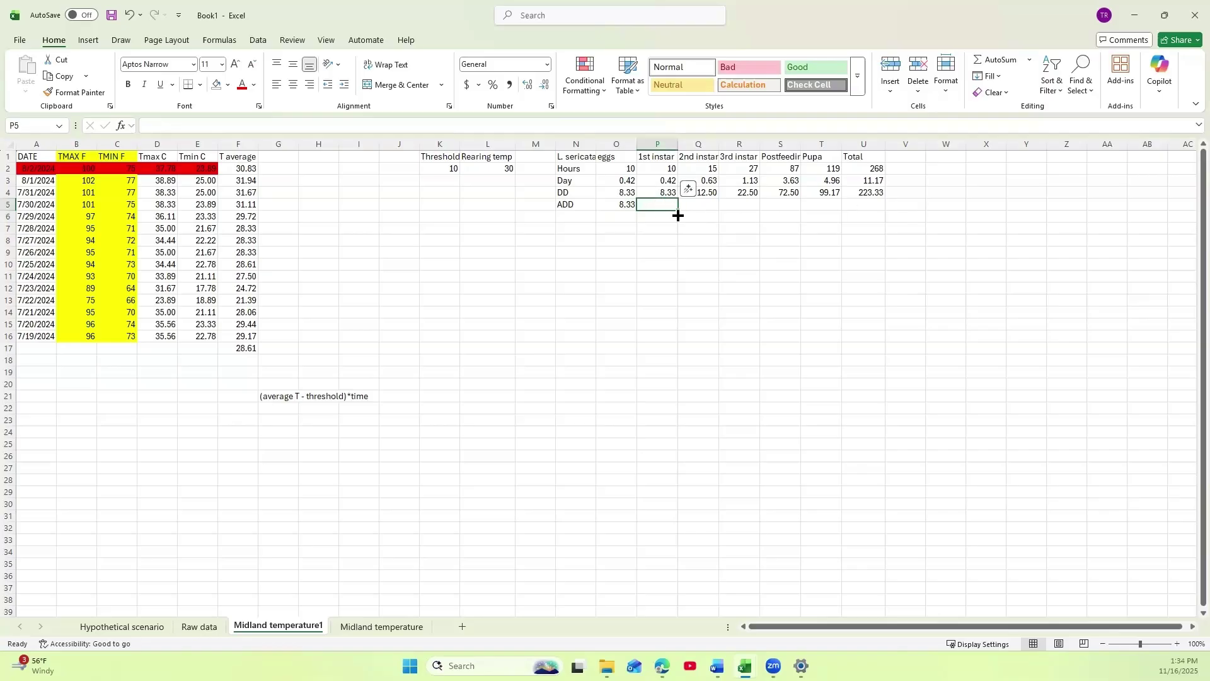
pyautogui.write('=')
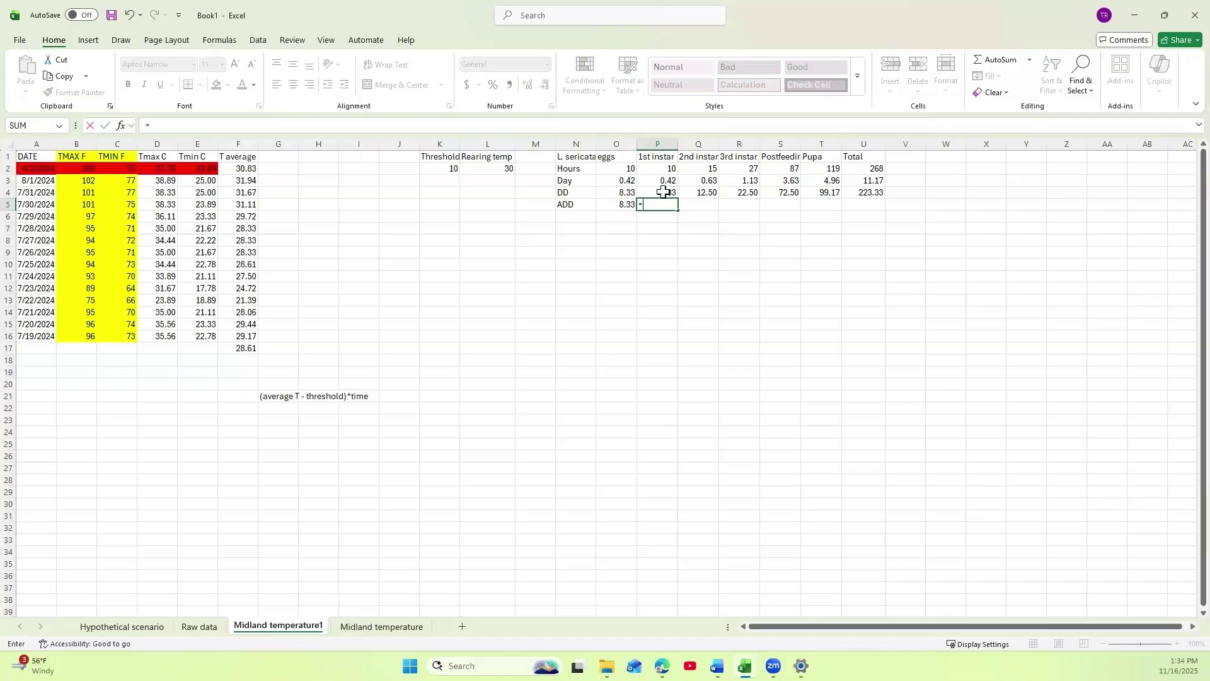
pyautogui.click(664, 191)
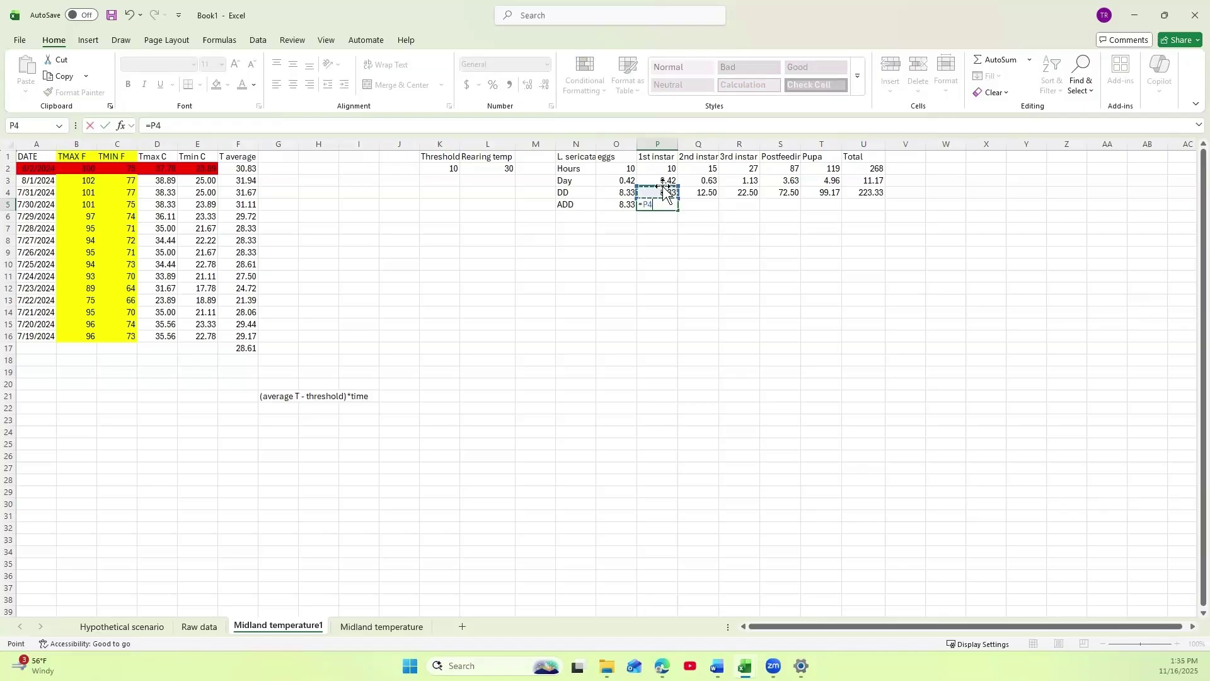
pyautogui.click(611, 205)
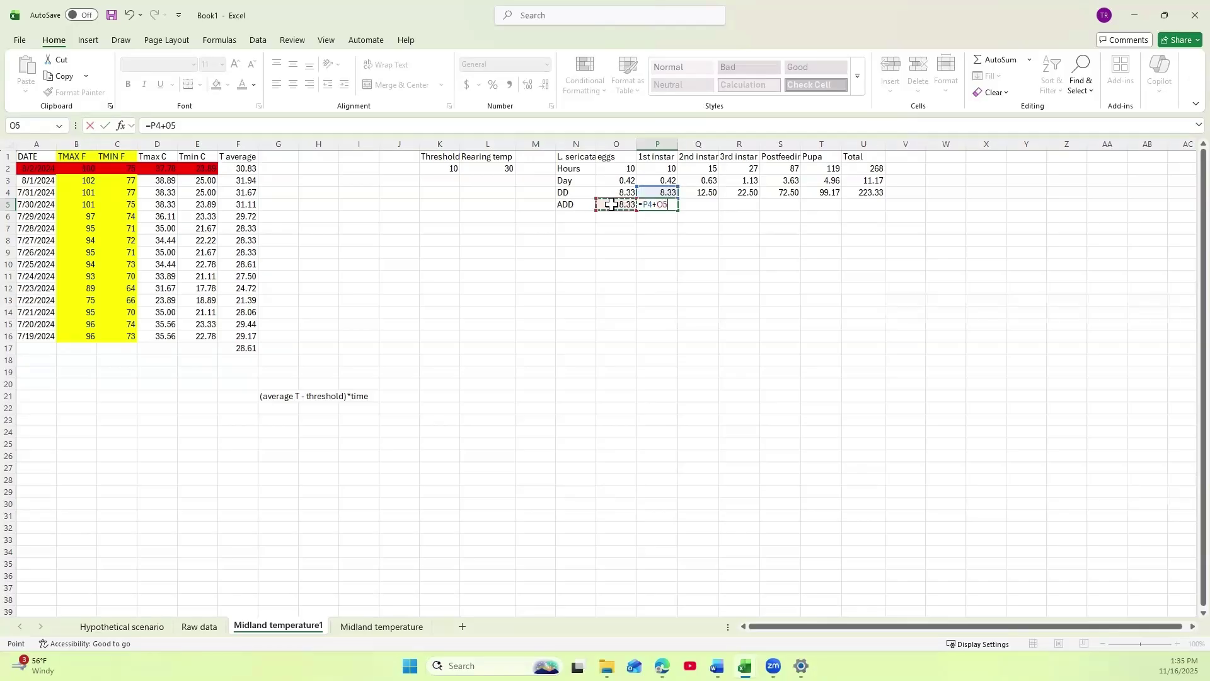
pyautogui.press('Return')
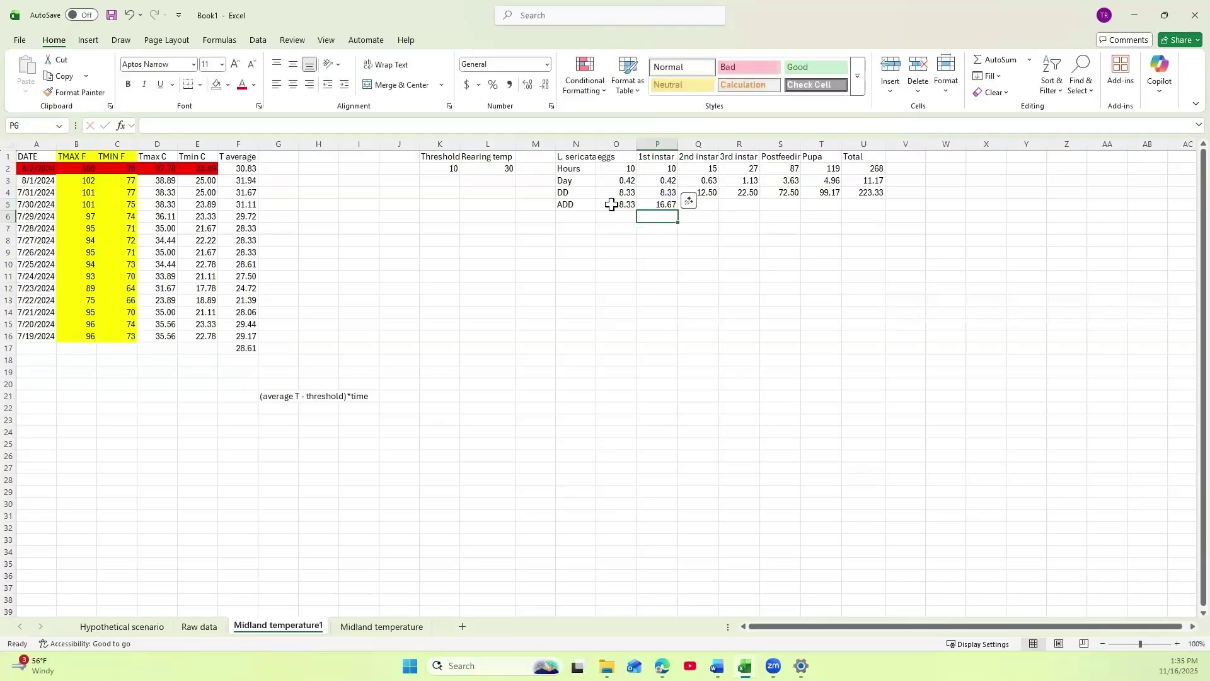
# Fill the accumulated degree-day formula from P5 across through T5 and compare the pupa value in T5 with the total in U4.
pyautogui.click(672, 206)
pyautogui.moveTo(678, 208); pyautogui.dragTo(833, 208)
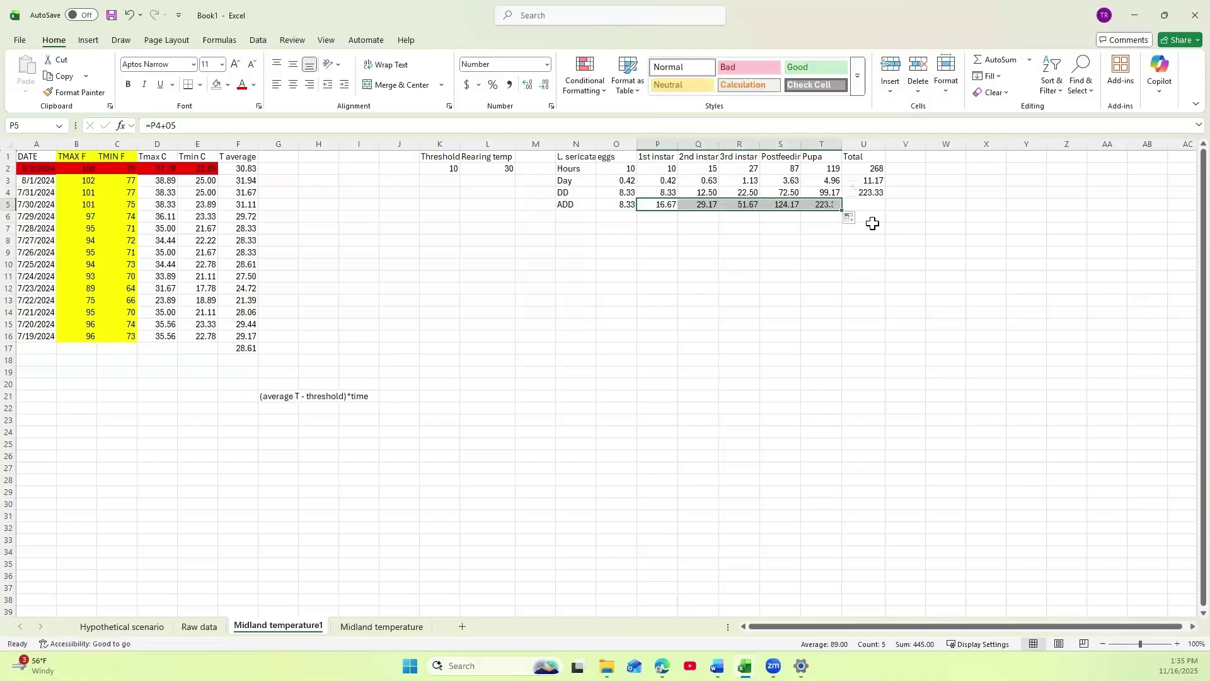
pyautogui.click(874, 192)
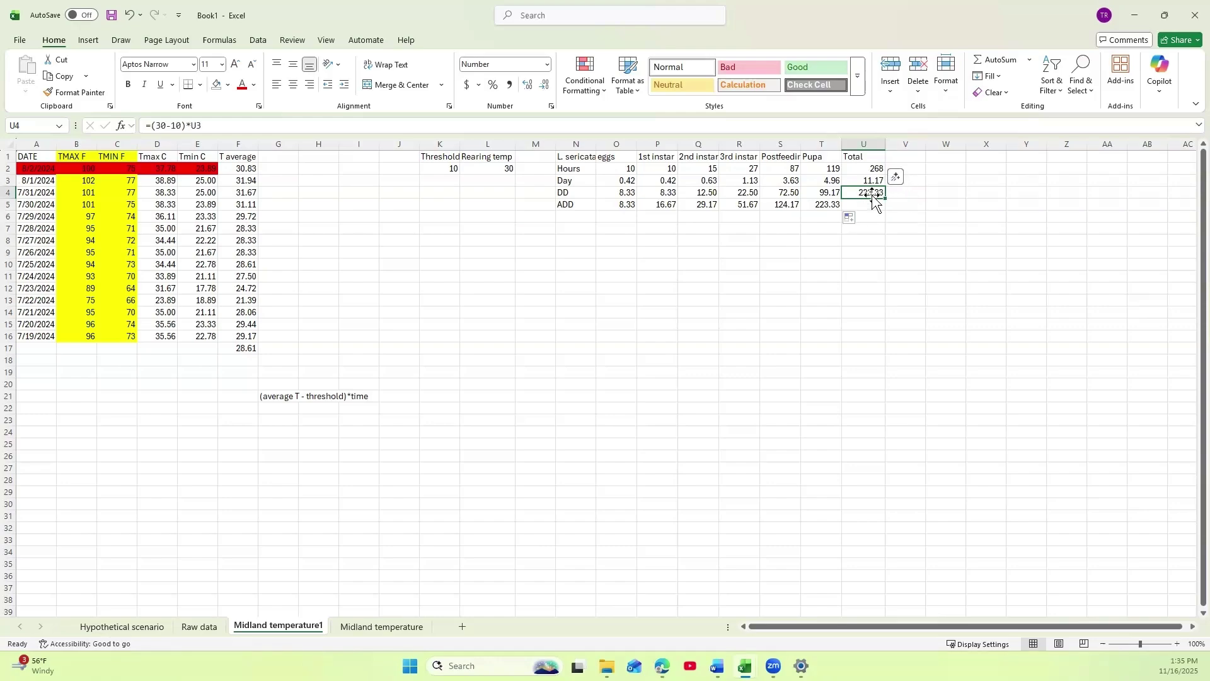
pyautogui.click(818, 206)
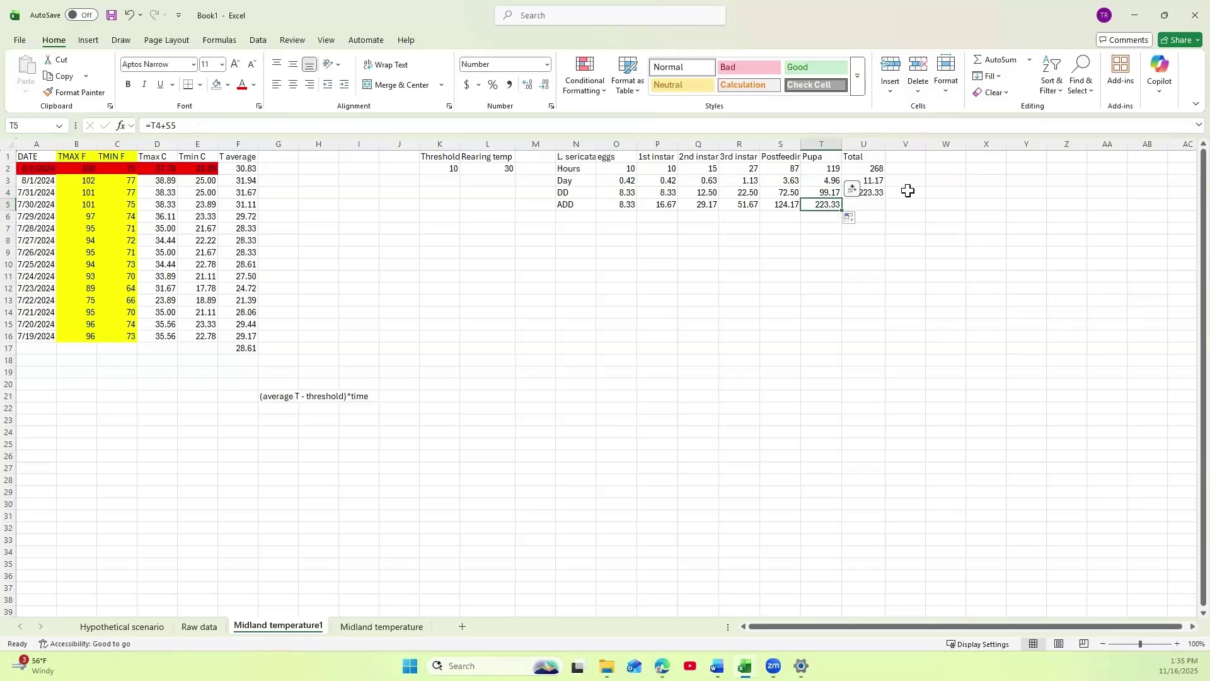